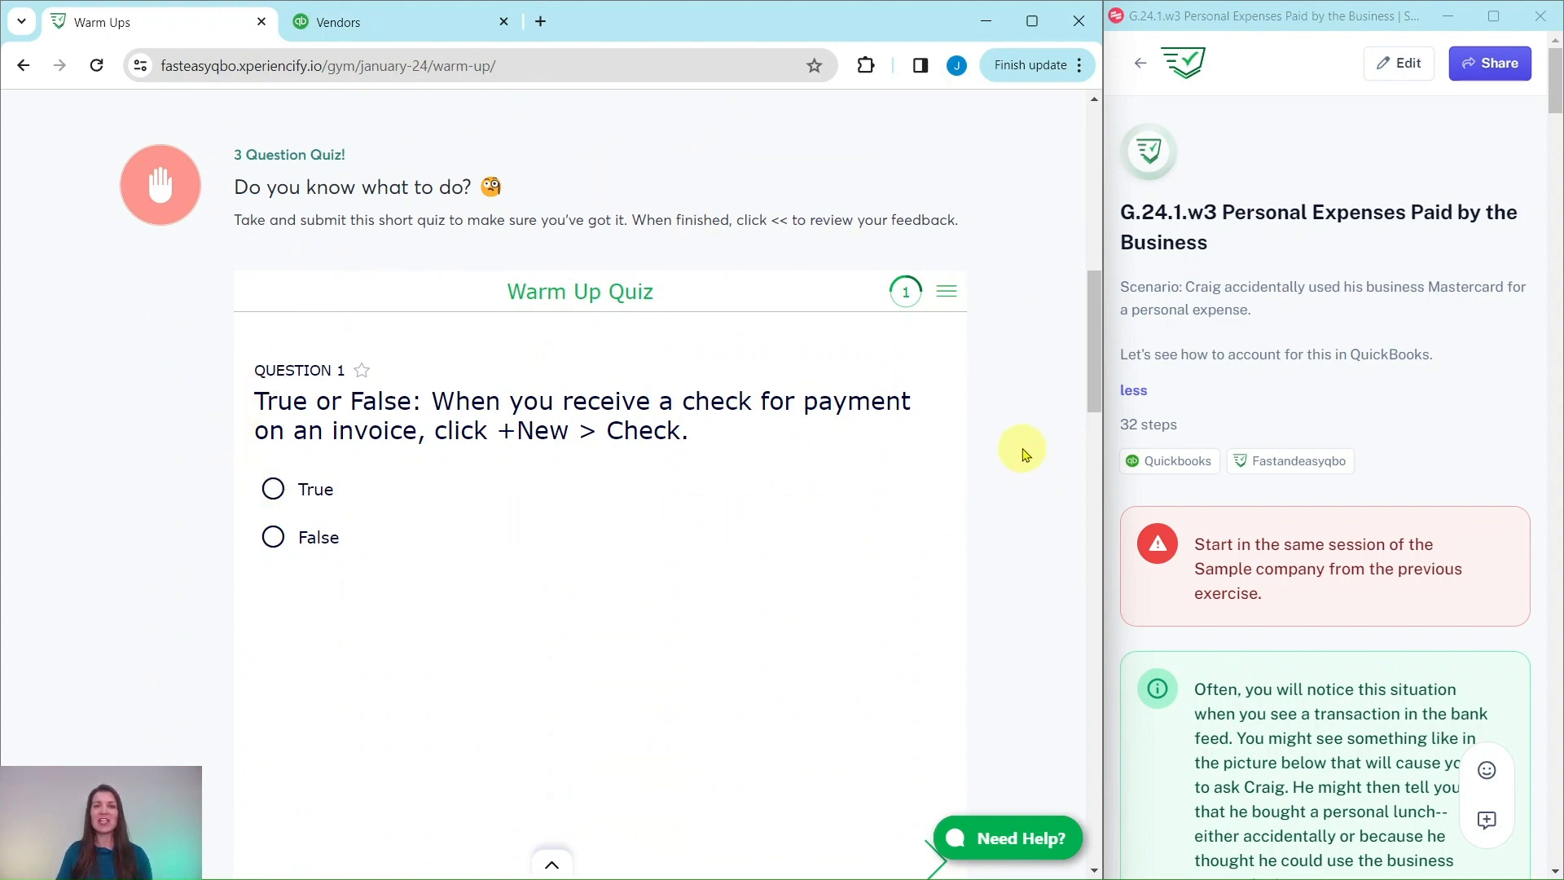
Look through the warm-up lesson's hands-on practice exercises and the introduction of the G.24.1.w3 personal expenses guide.
{"action": "scroll", "coordinate": [1018, 401], "scroll_direction": "down", "scroll_amount": 10}
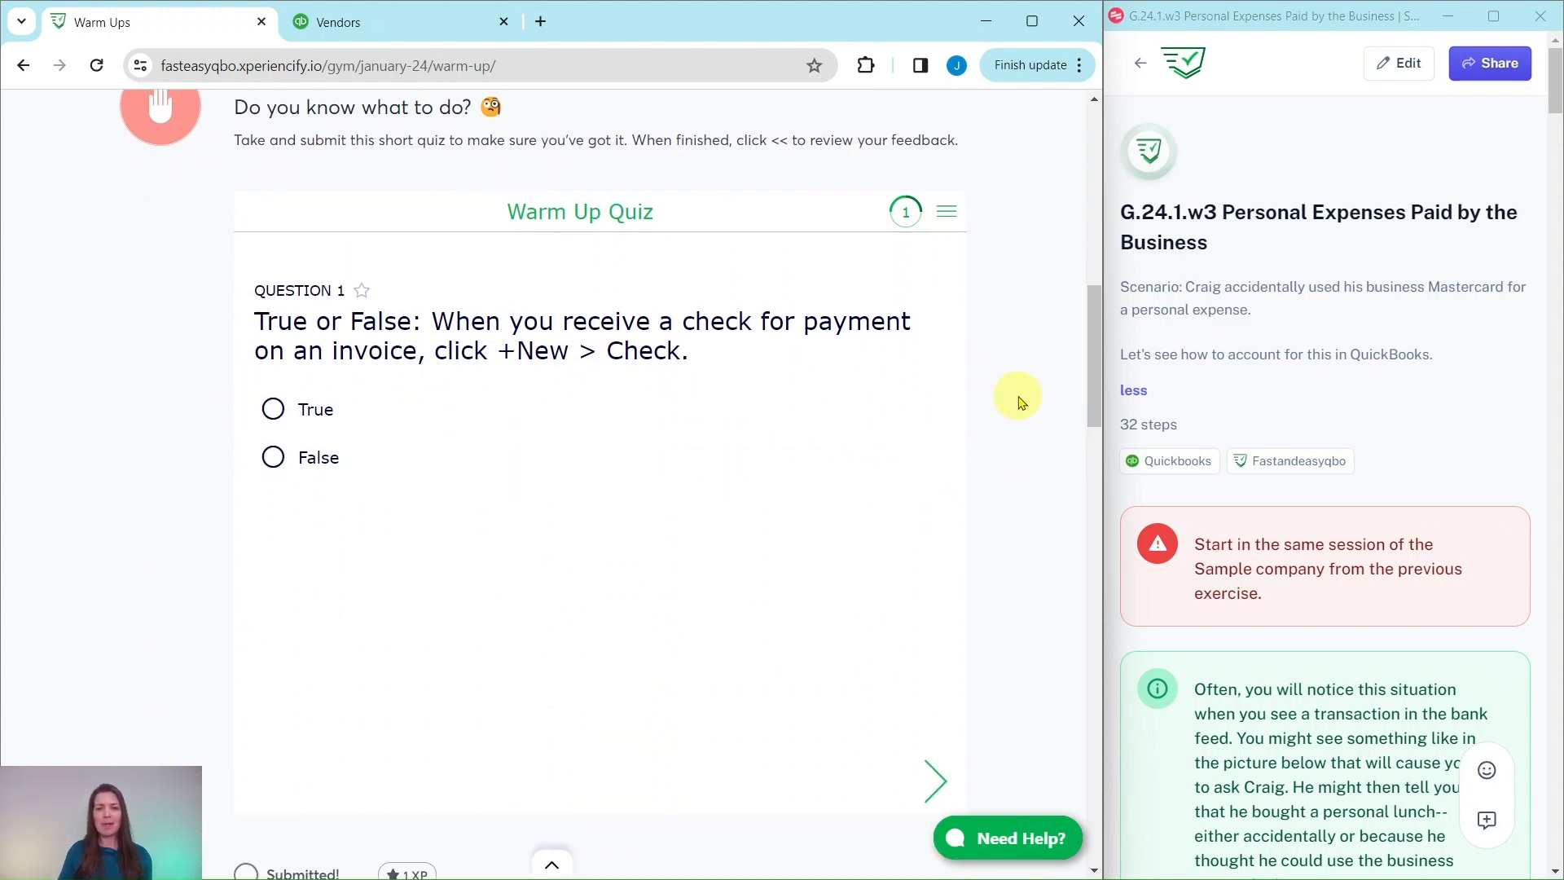
{"action": "scroll", "coordinate": [1021, 400], "scroll_direction": "down", "scroll_amount": 7}
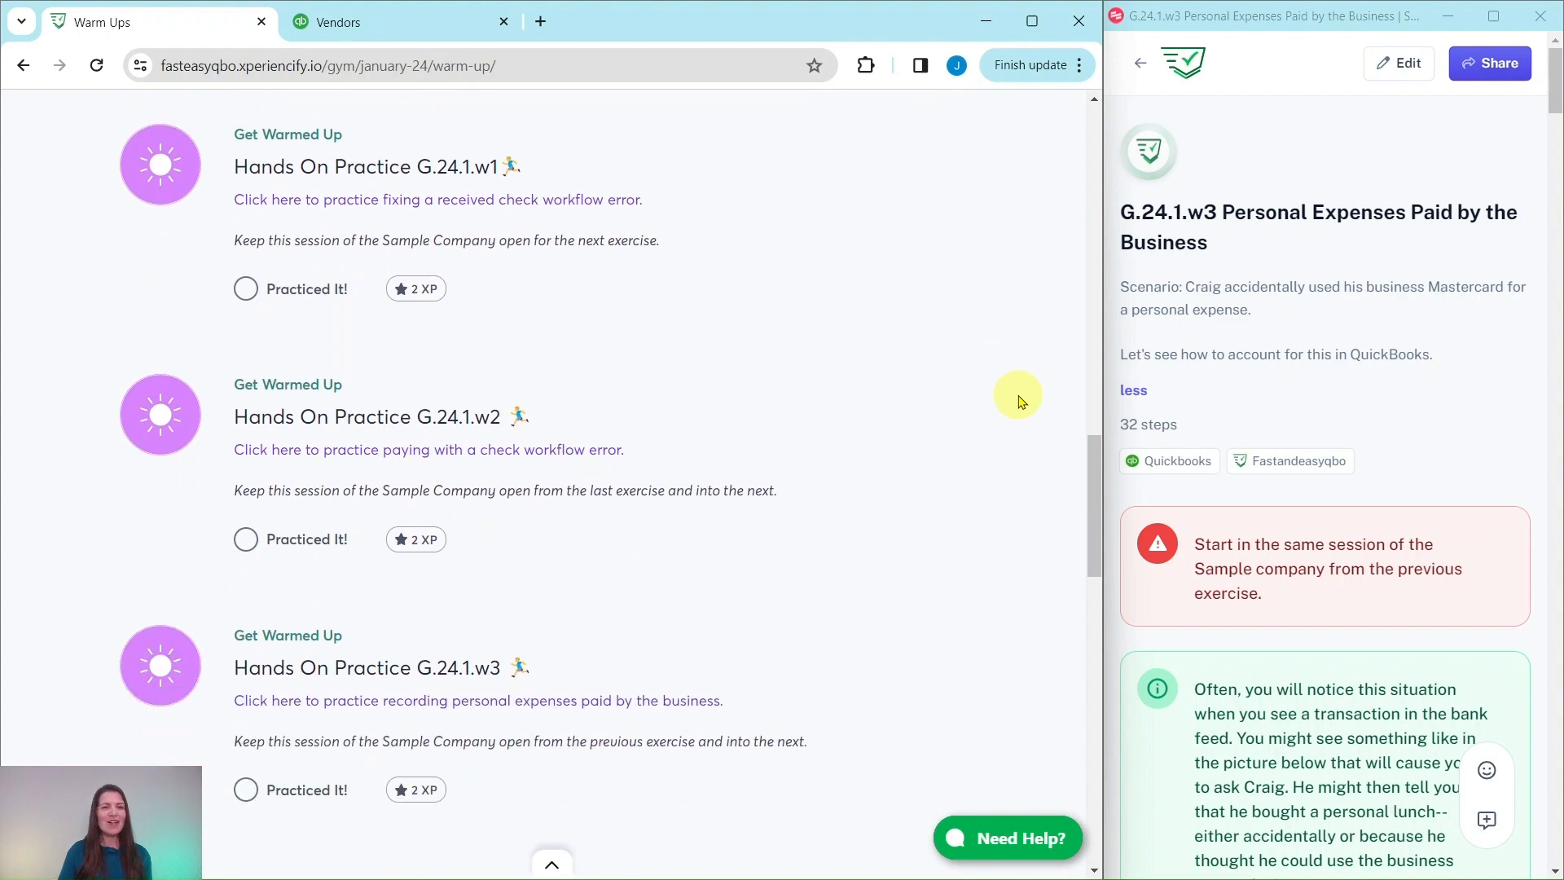
{"action": "scroll", "coordinate": [984, 400], "scroll_direction": "down", "scroll_amount": 5}
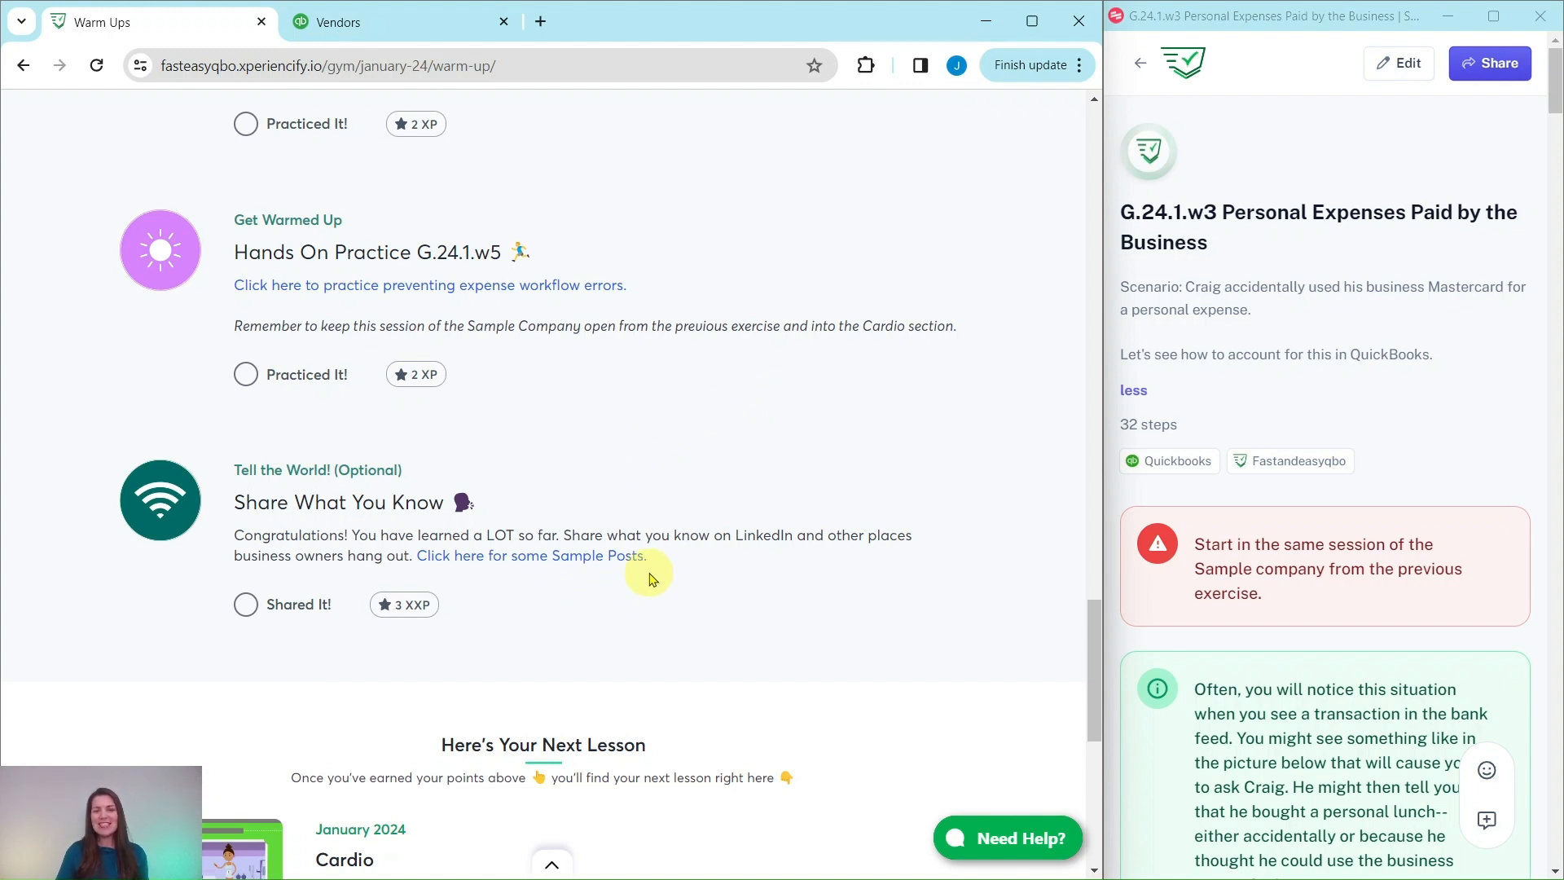
{"action": "scroll", "coordinate": [651, 578], "scroll_direction": "up", "scroll_amount": 5}
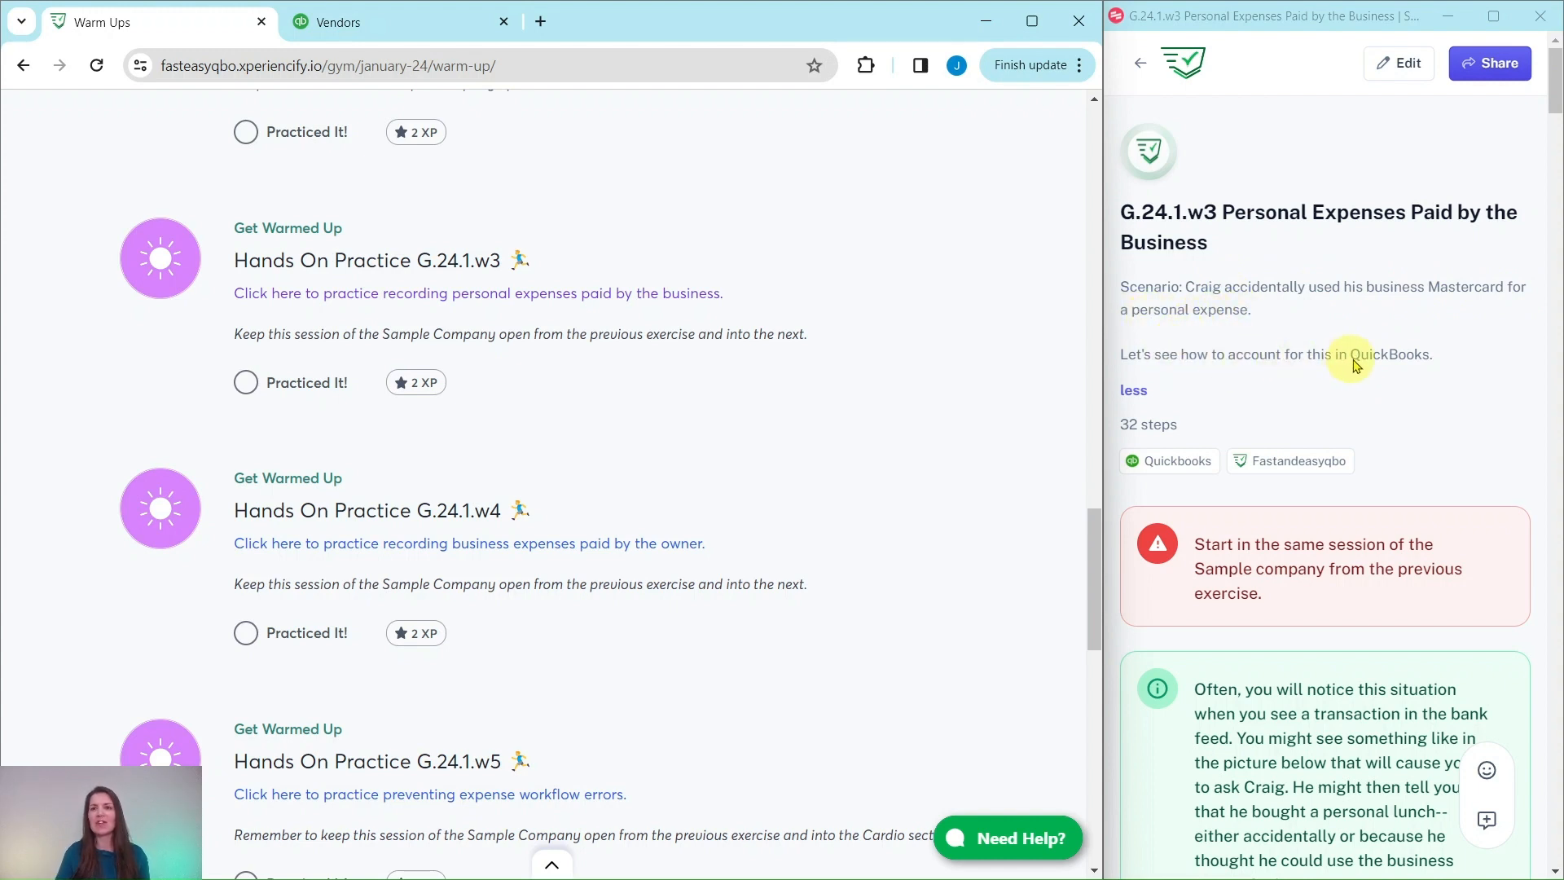
{"action": "scroll", "coordinate": [1388, 364], "scroll_direction": "down", "scroll_amount": 4}
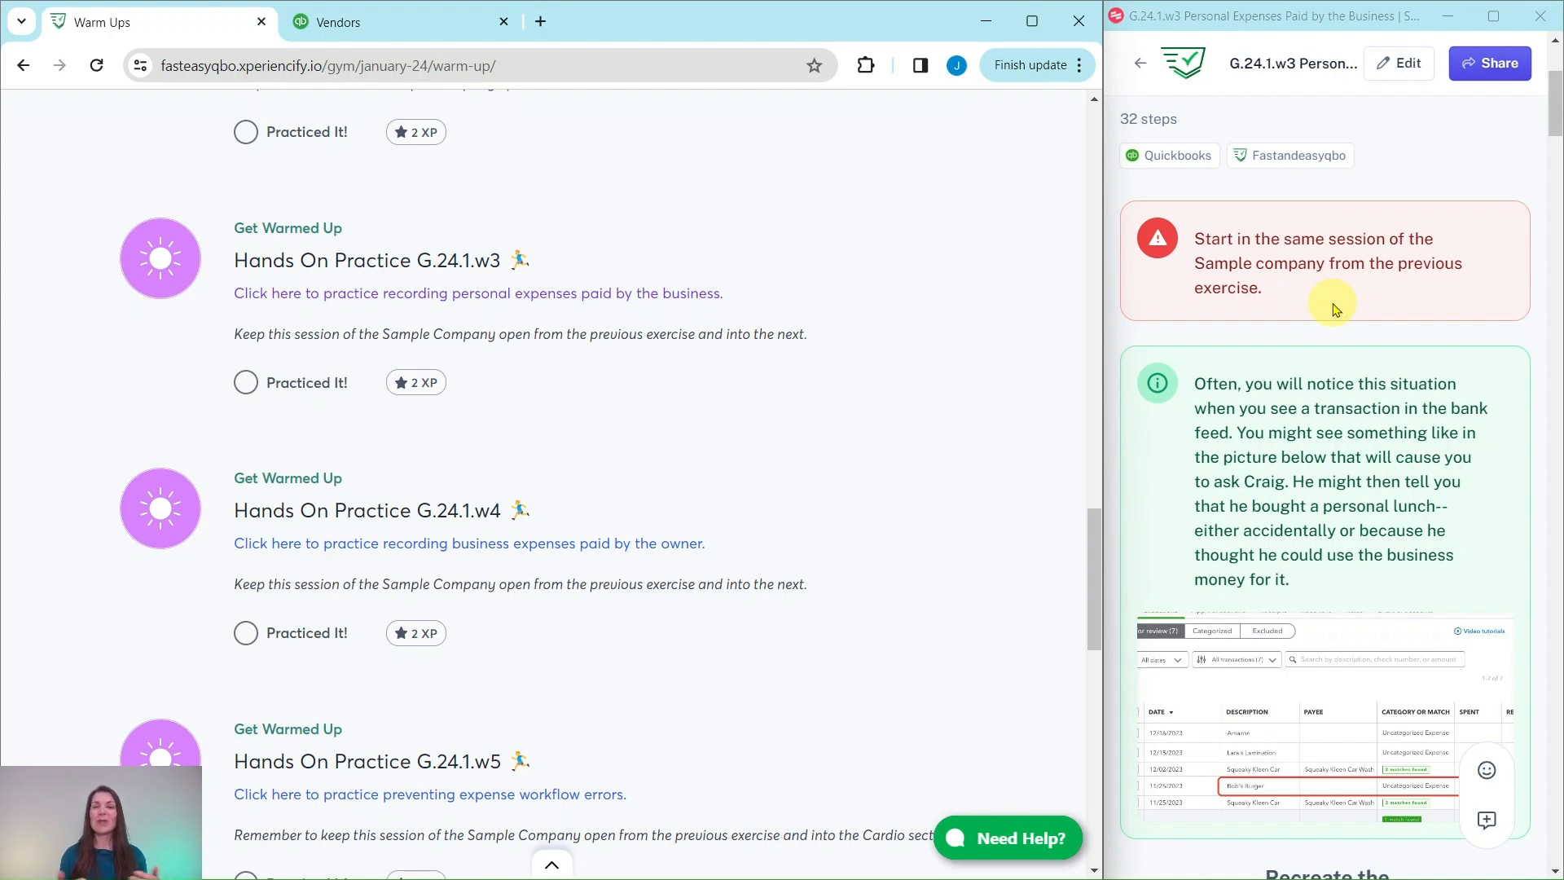
{"action": "scroll", "coordinate": [1336, 309], "scroll_direction": "down", "scroll_amount": 1}
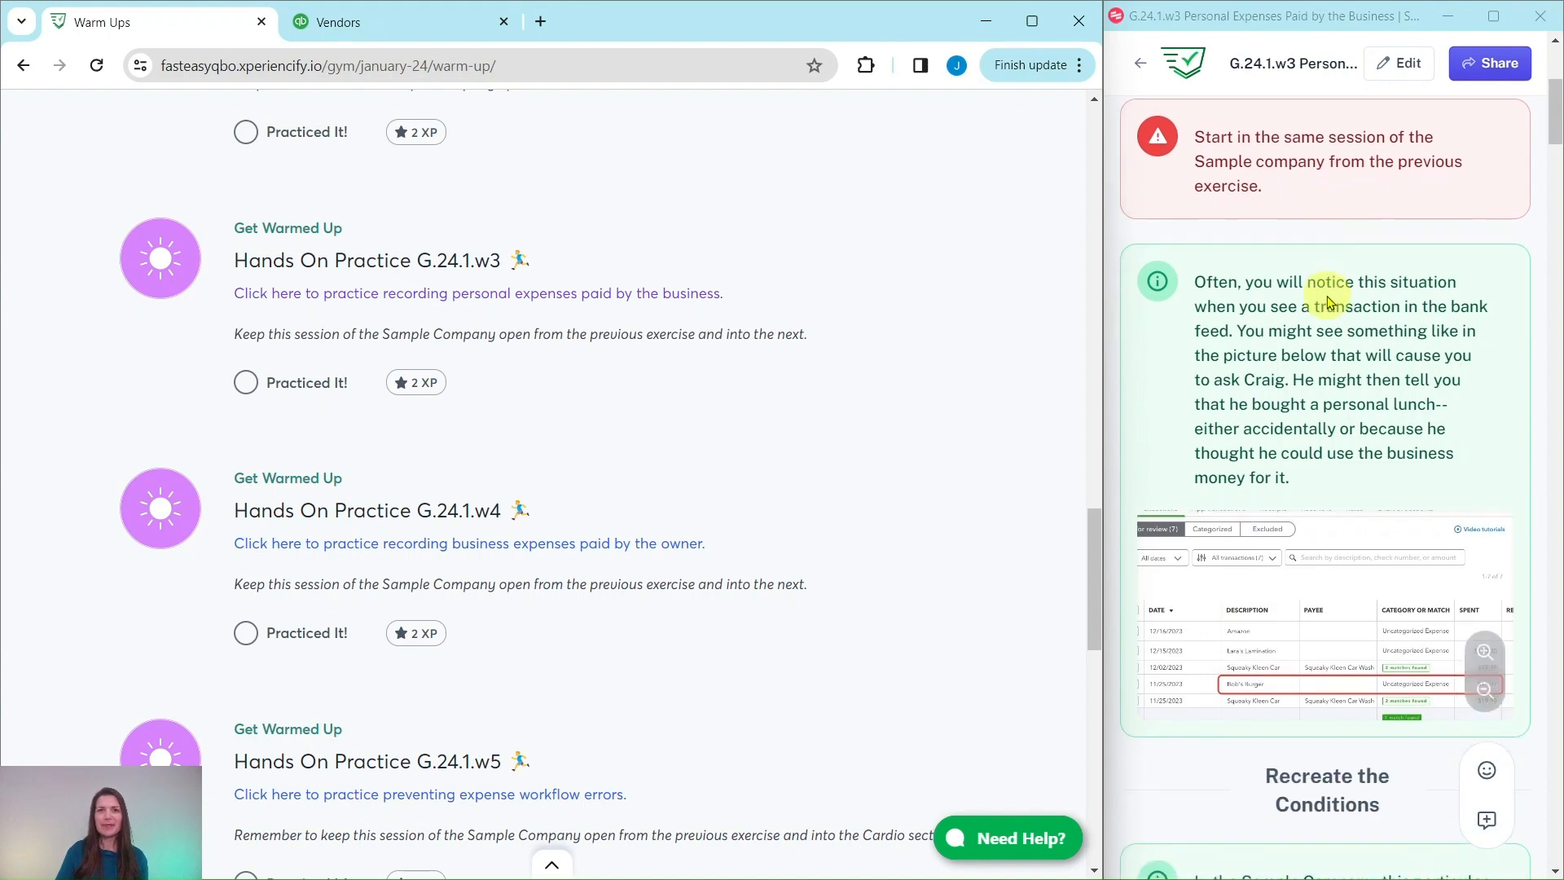
Switch to QuickBooks and read the guide's Bob's Burger bank feed example and its first instructions for recreating the conditions.
{"action": "left_click", "coordinate": [411, 25]}
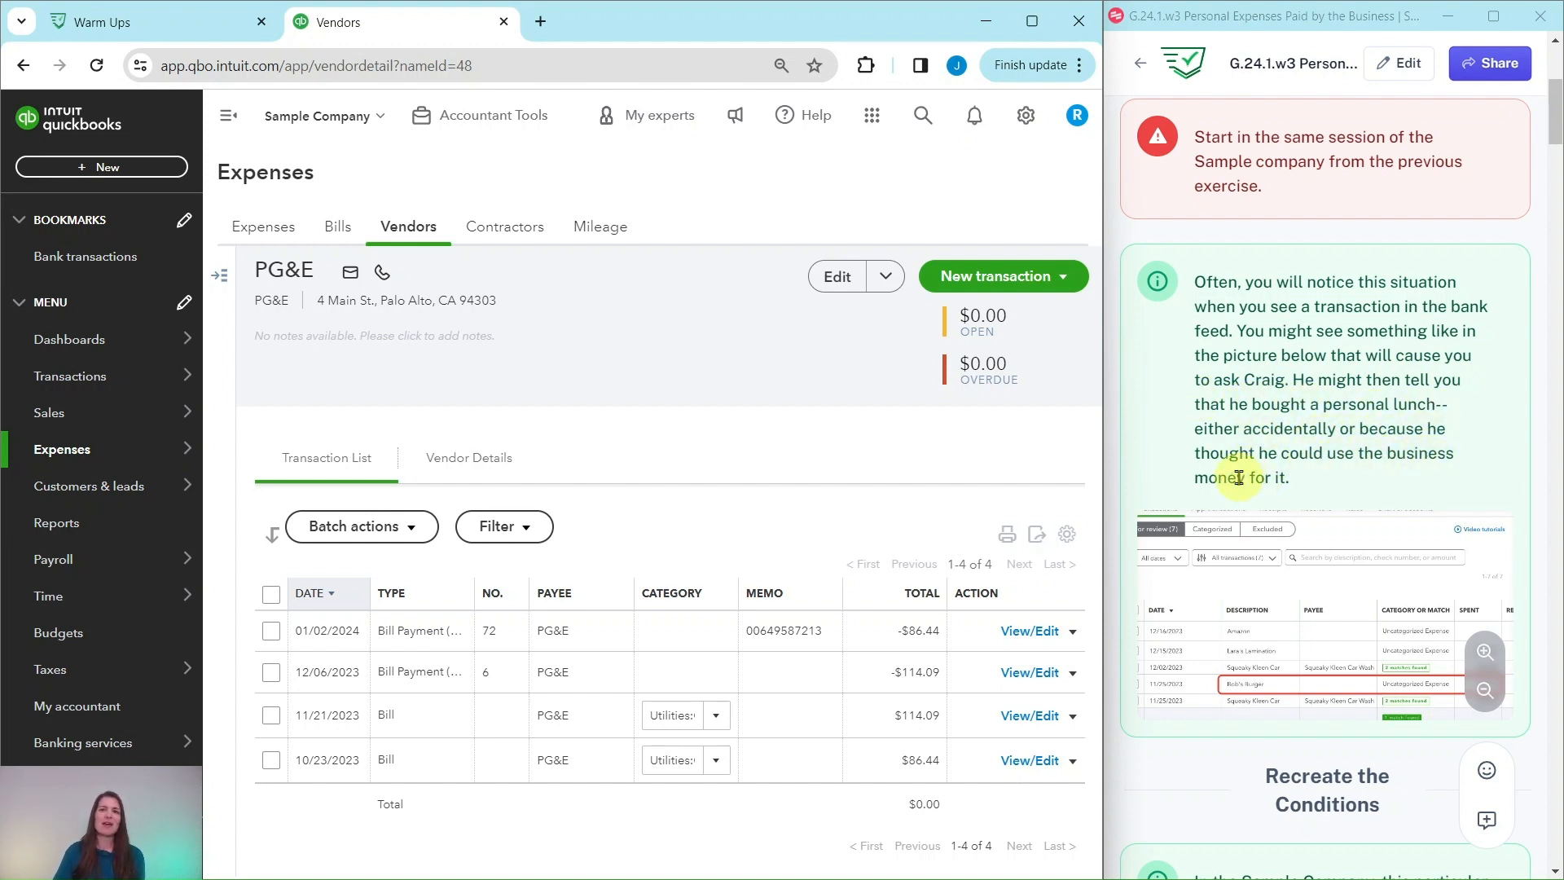
{"action": "scroll", "coordinate": [1319, 427], "scroll_direction": "down", "scroll_amount": 2}
{"action": "scroll", "coordinate": [1323, 421], "scroll_direction": "down", "scroll_amount": 2}
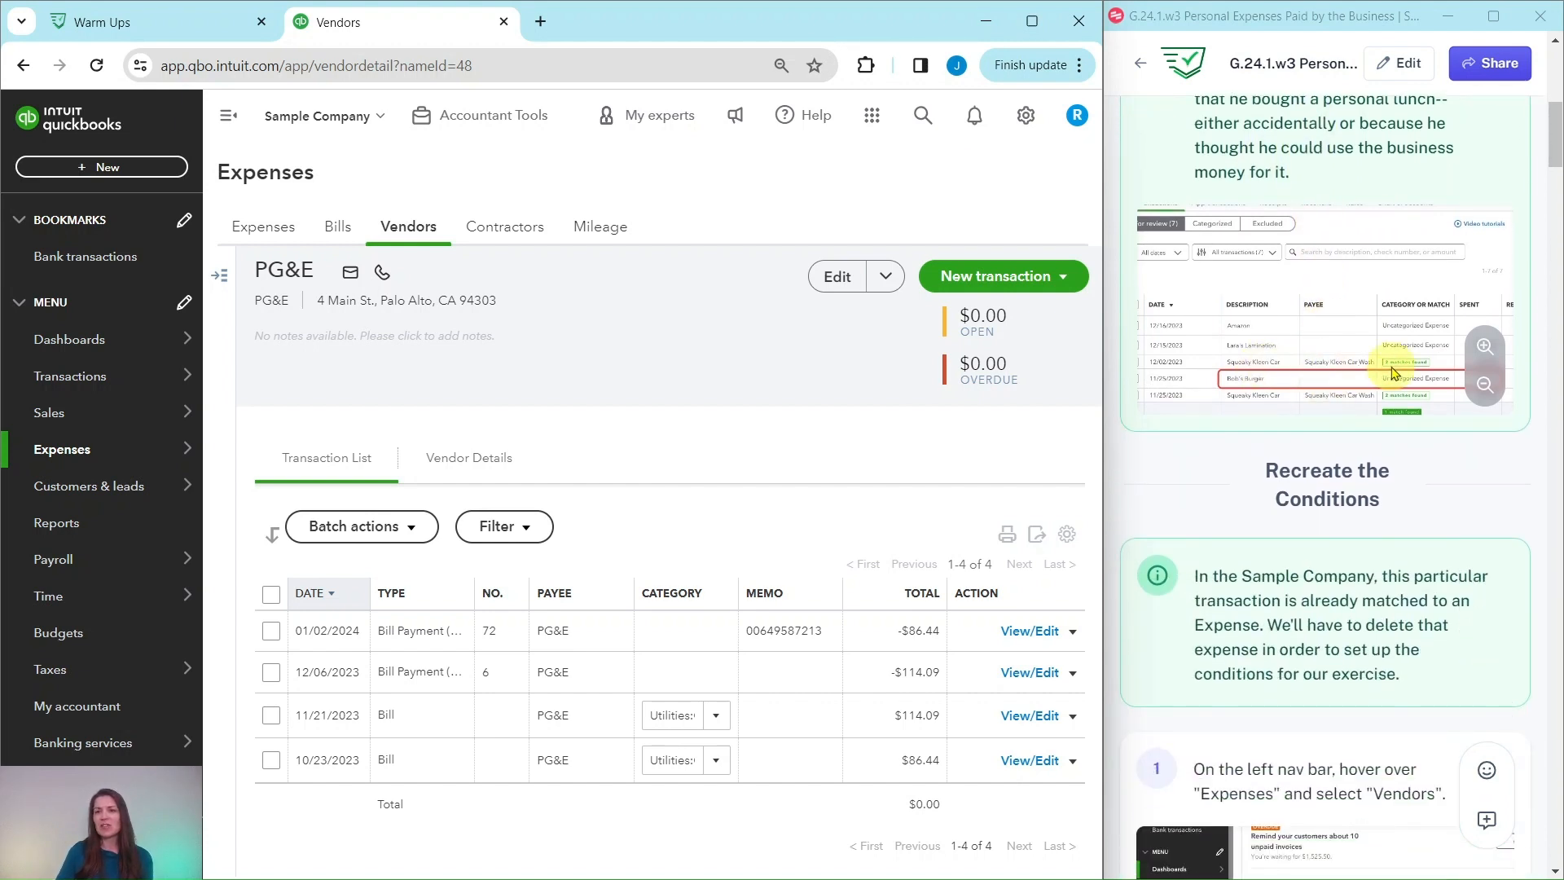
{"action": "left_click", "coordinate": [1485, 352]}
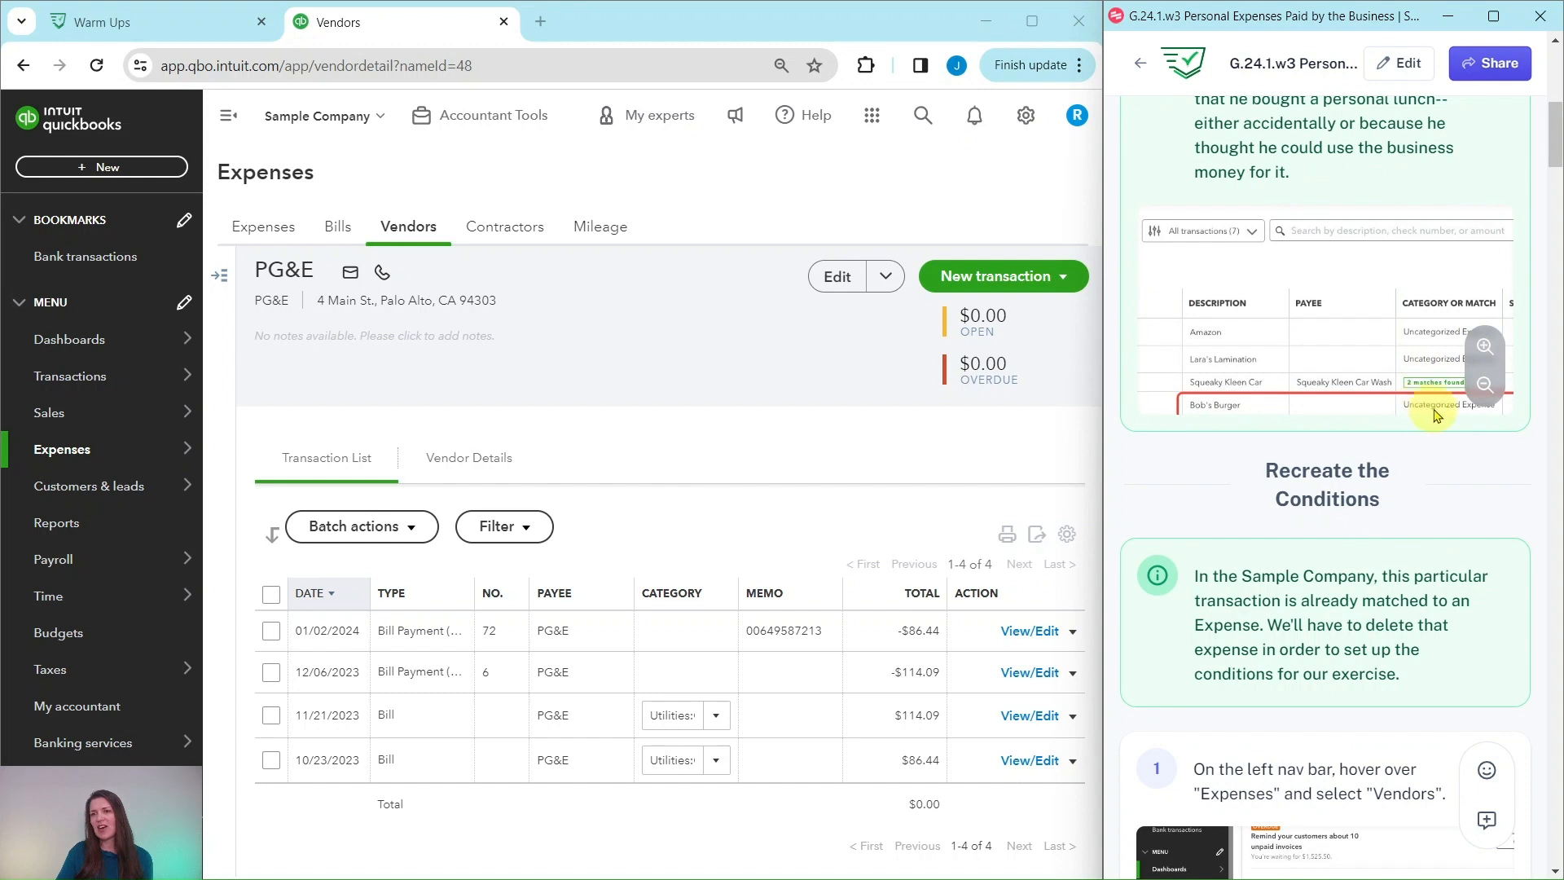
{"action": "left_click", "coordinate": [1485, 390]}
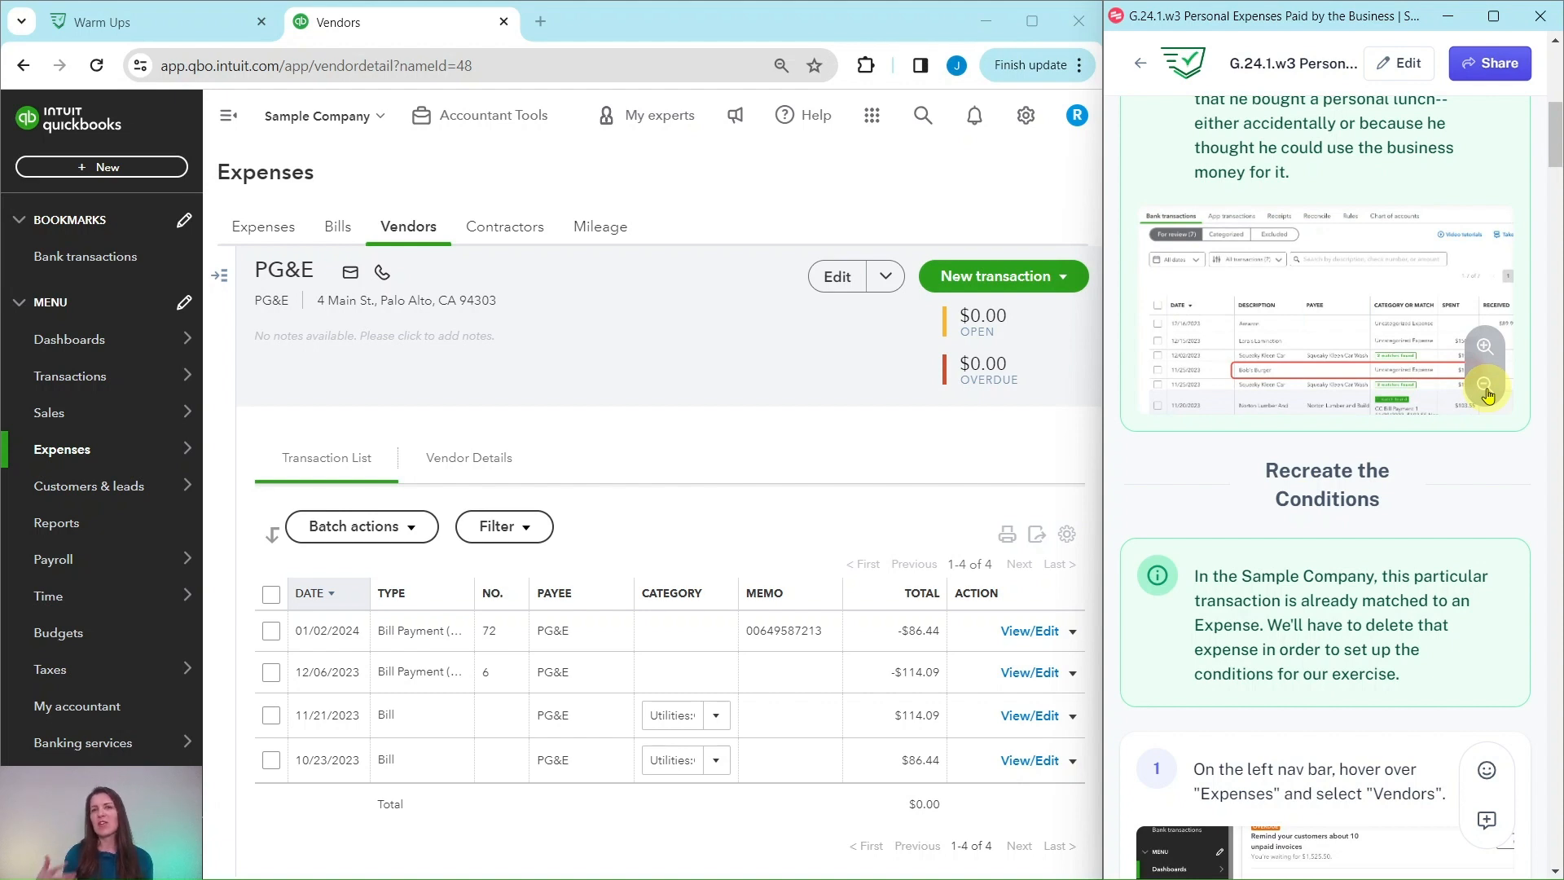
{"action": "scroll", "coordinate": [1311, 285], "scroll_direction": "up", "scroll_amount": 1}
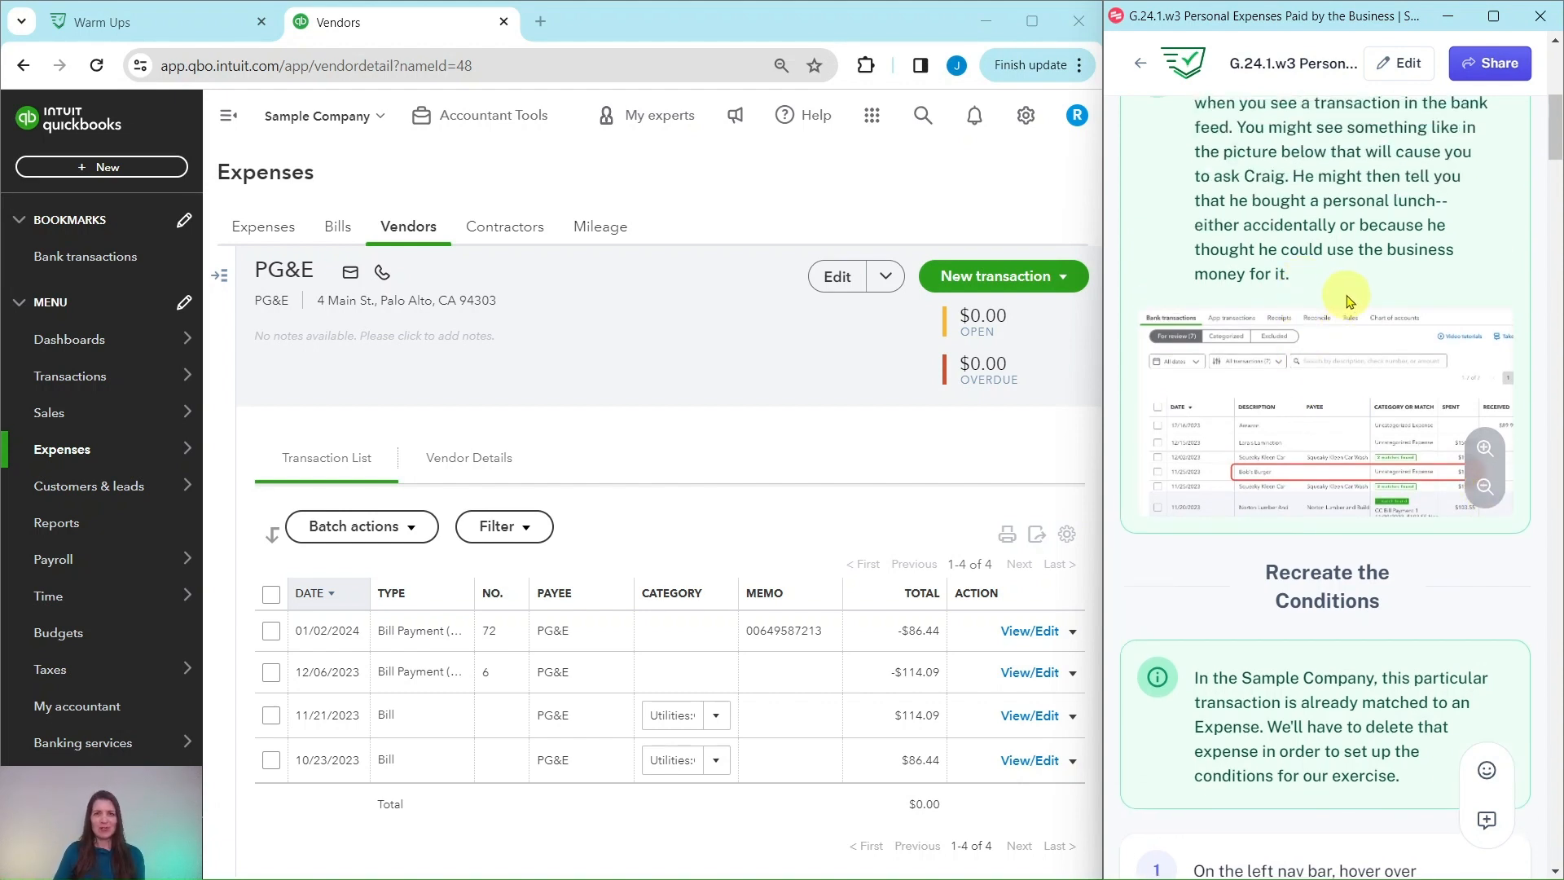
{"action": "scroll", "coordinate": [1348, 302], "scroll_direction": "down", "scroll_amount": 4}
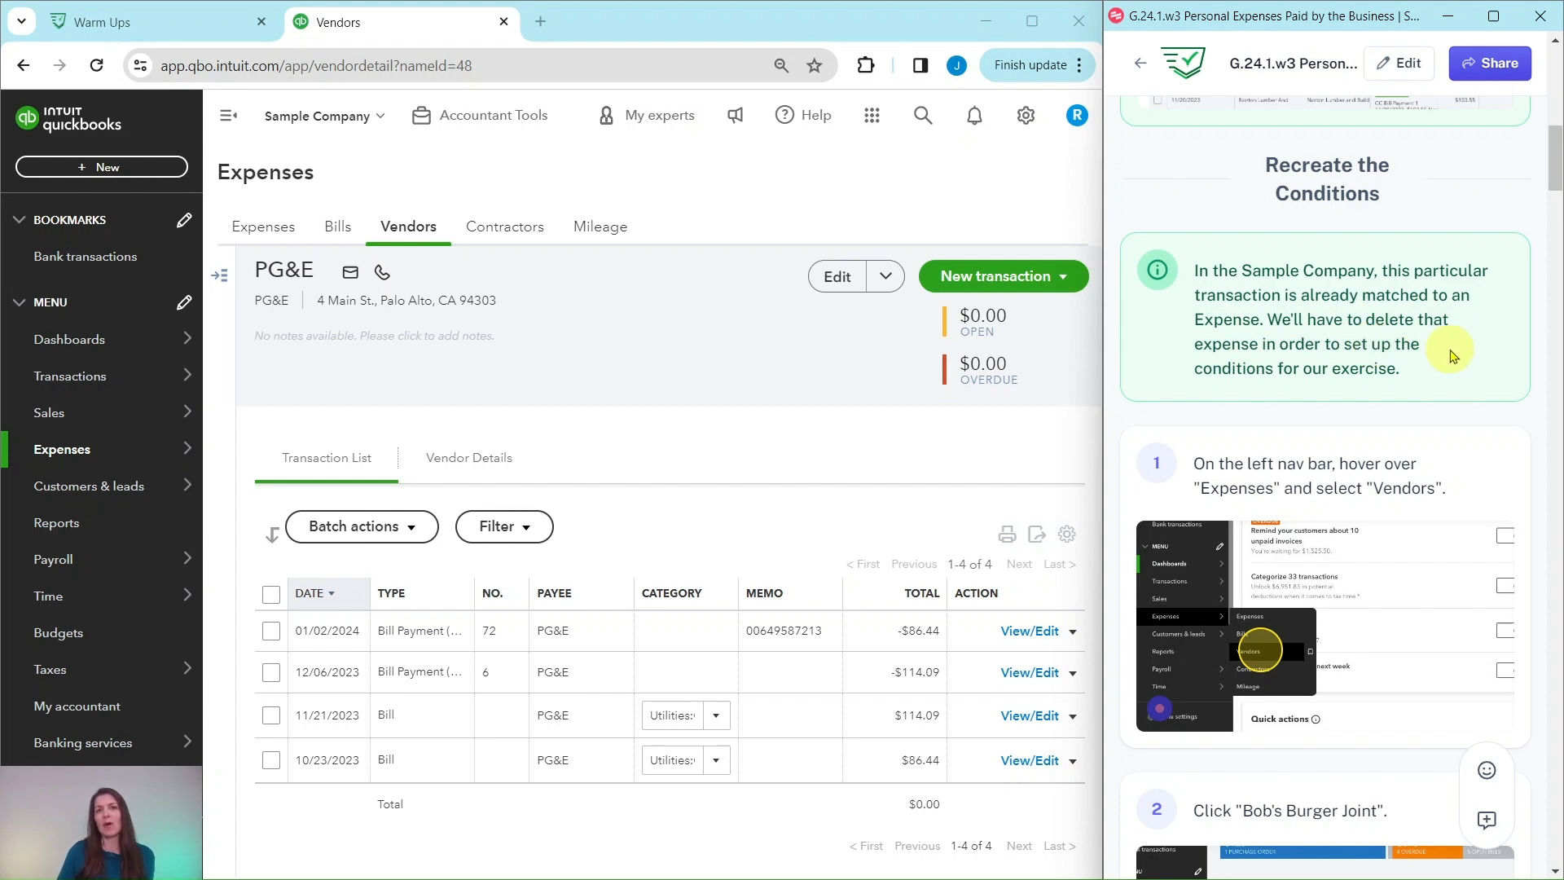
{"action": "scroll", "coordinate": [1452, 356], "scroll_direction": "down", "scroll_amount": 1}
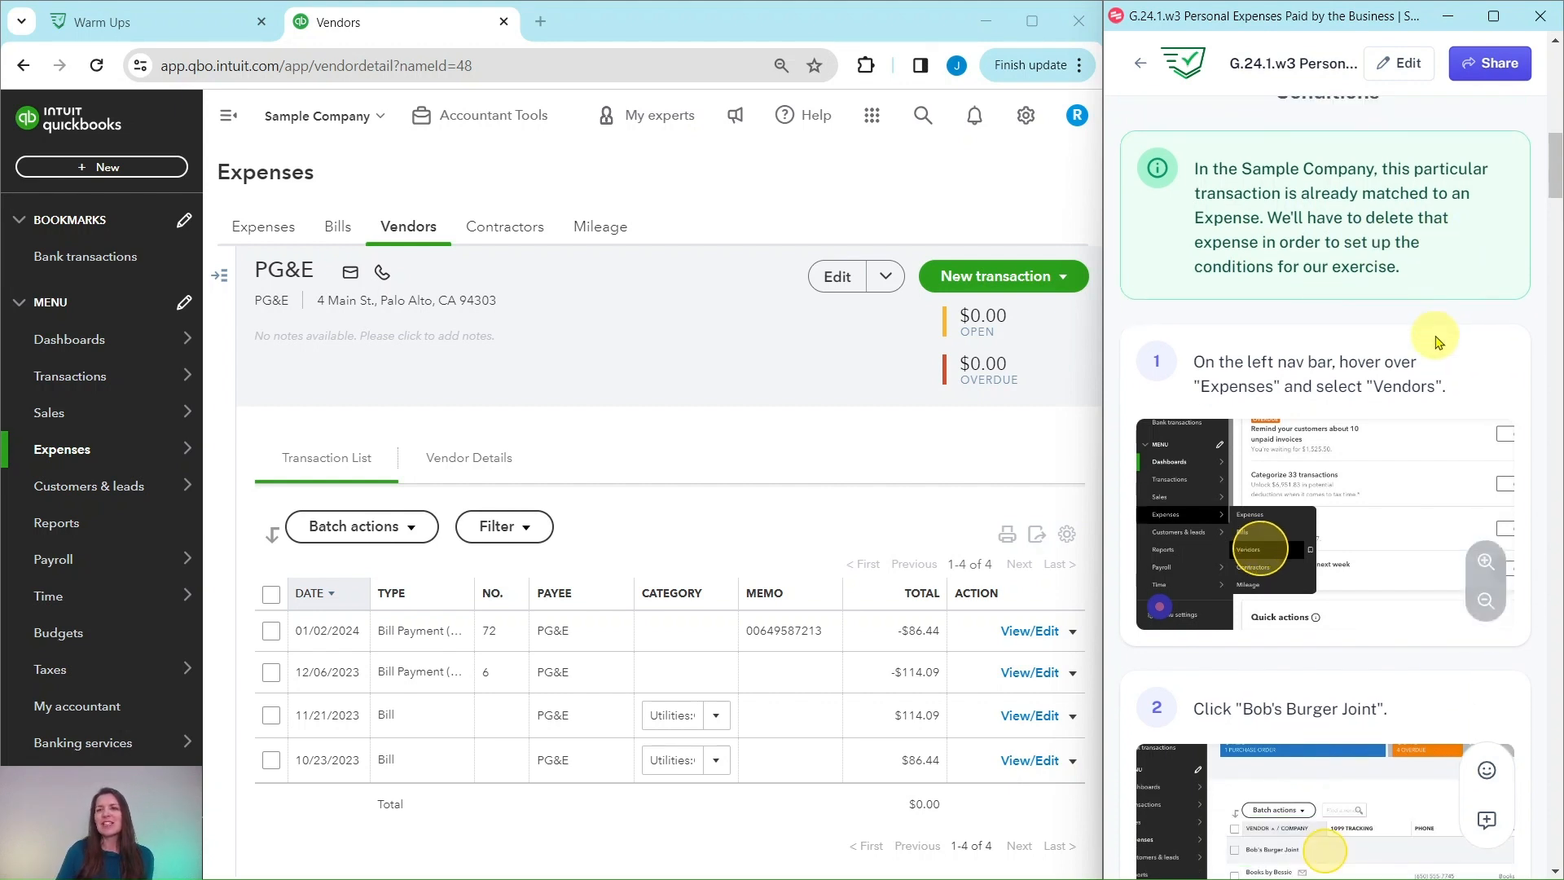
{"action": "scroll", "coordinate": [1437, 342], "scroll_direction": "down", "scroll_amount": 1}
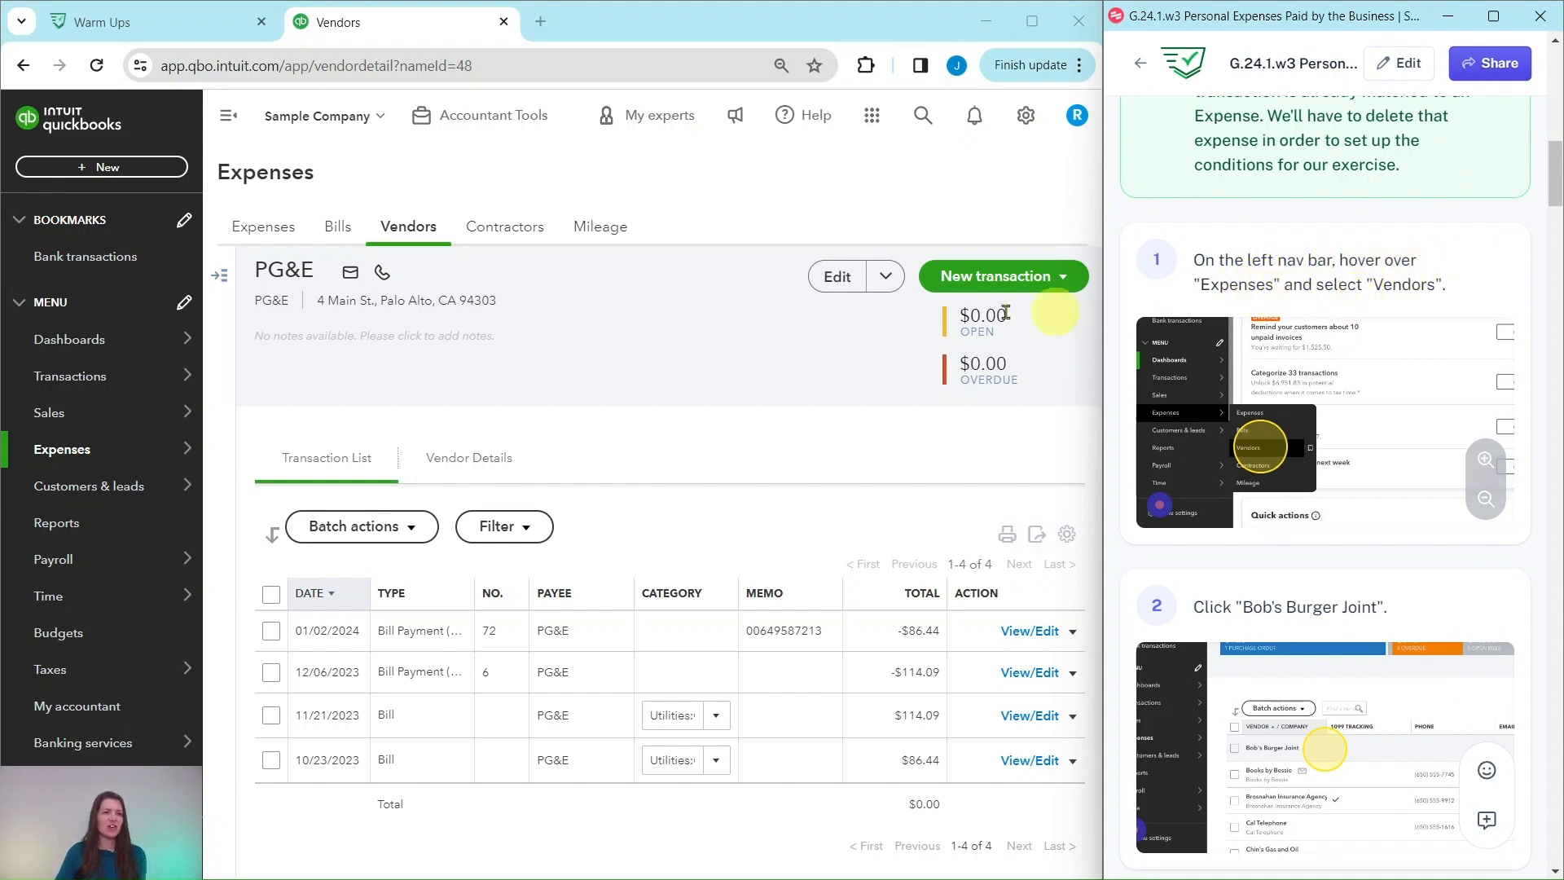
Go to the vendor list under Expenses and open the Bob's Burger Joint vendor record.
{"action": "mouse_move", "coordinate": [63, 450]}
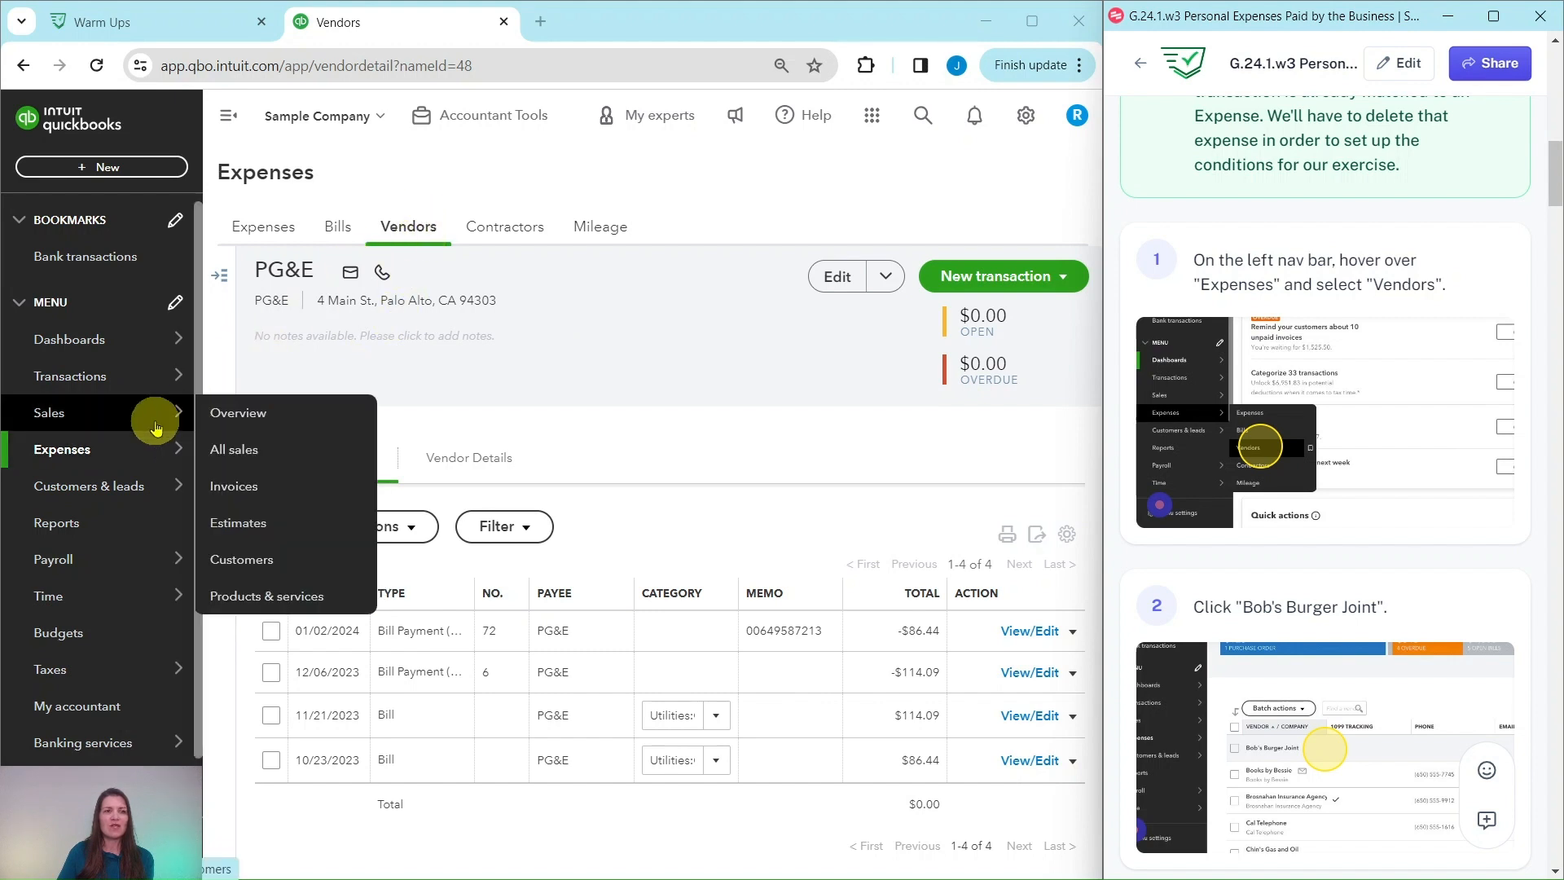
{"action": "left_click", "coordinate": [234, 522]}
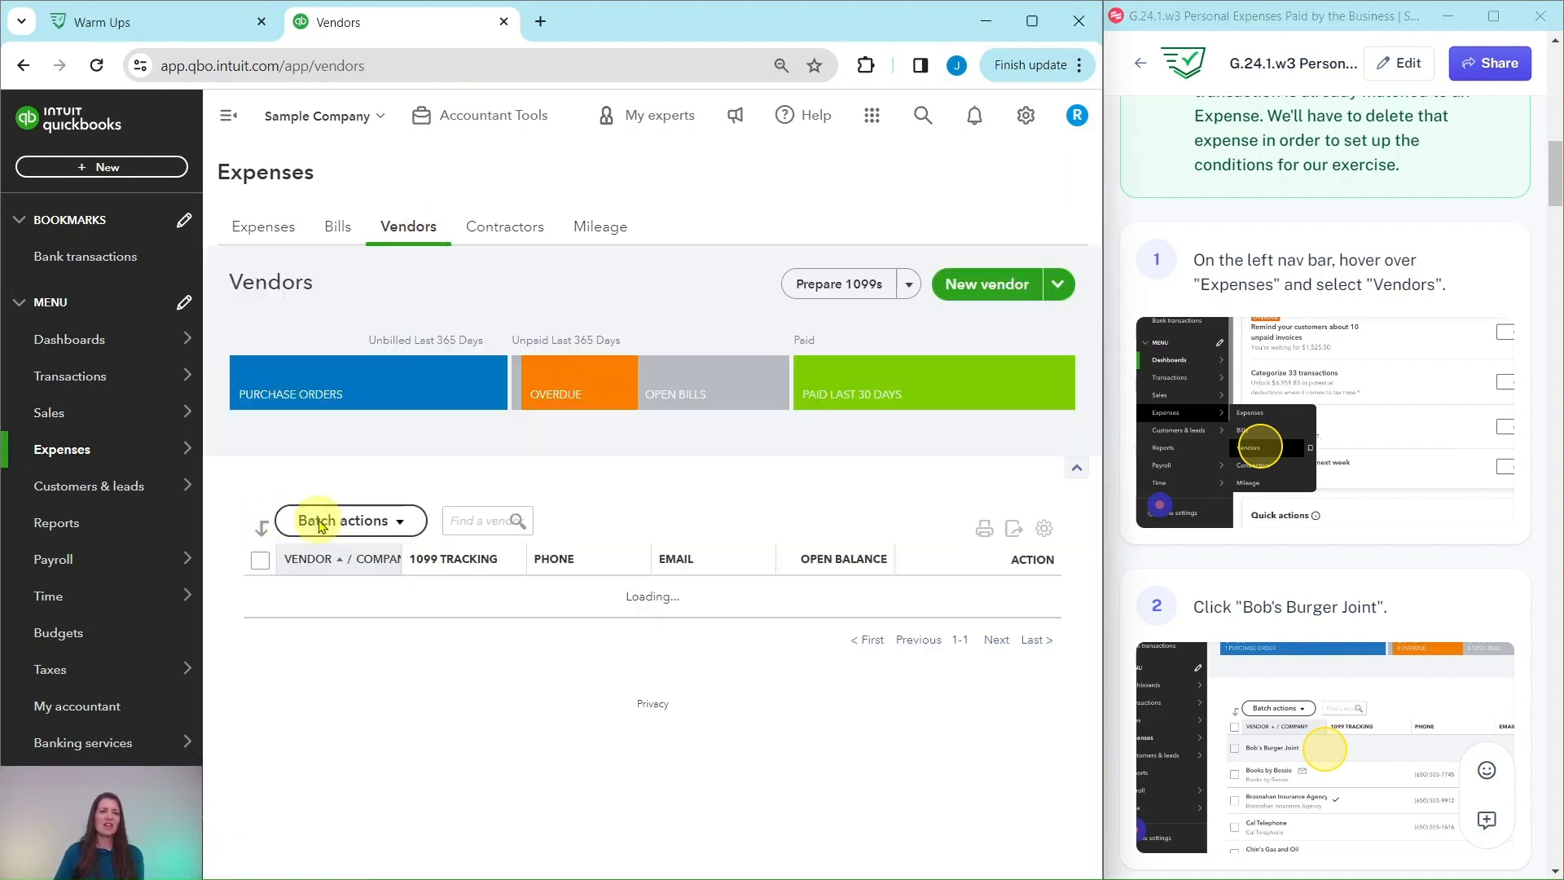
{"action": "scroll", "coordinate": [463, 481], "scroll_direction": "down", "scroll_amount": 15}
{"action": "scroll", "coordinate": [1217, 412], "scroll_direction": "down", "scroll_amount": 4}
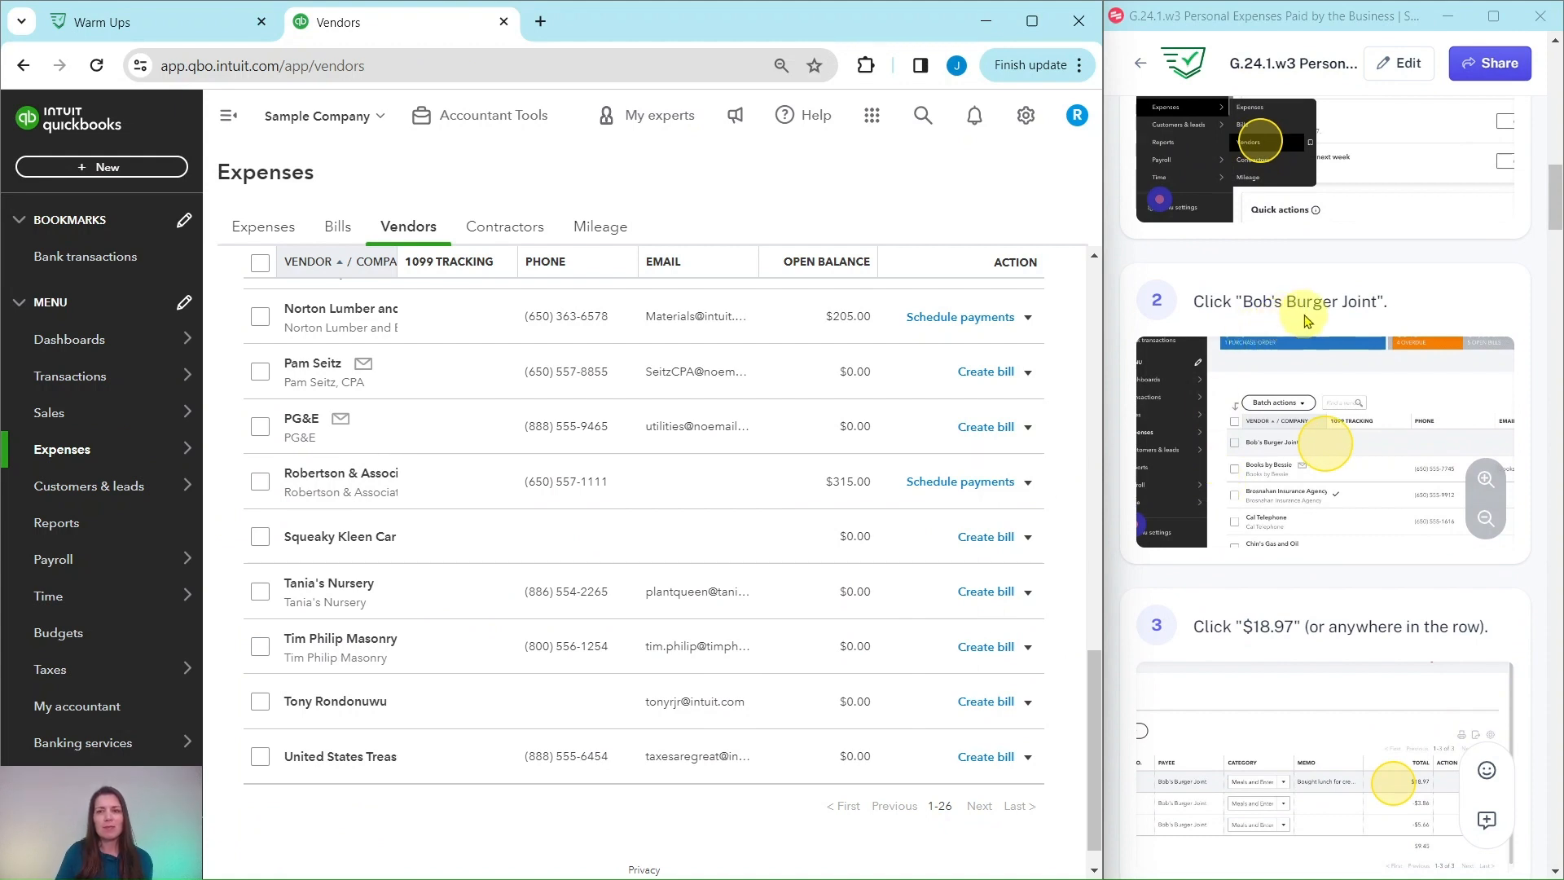
{"action": "scroll", "coordinate": [523, 370], "scroll_direction": "up", "scroll_amount": 9}
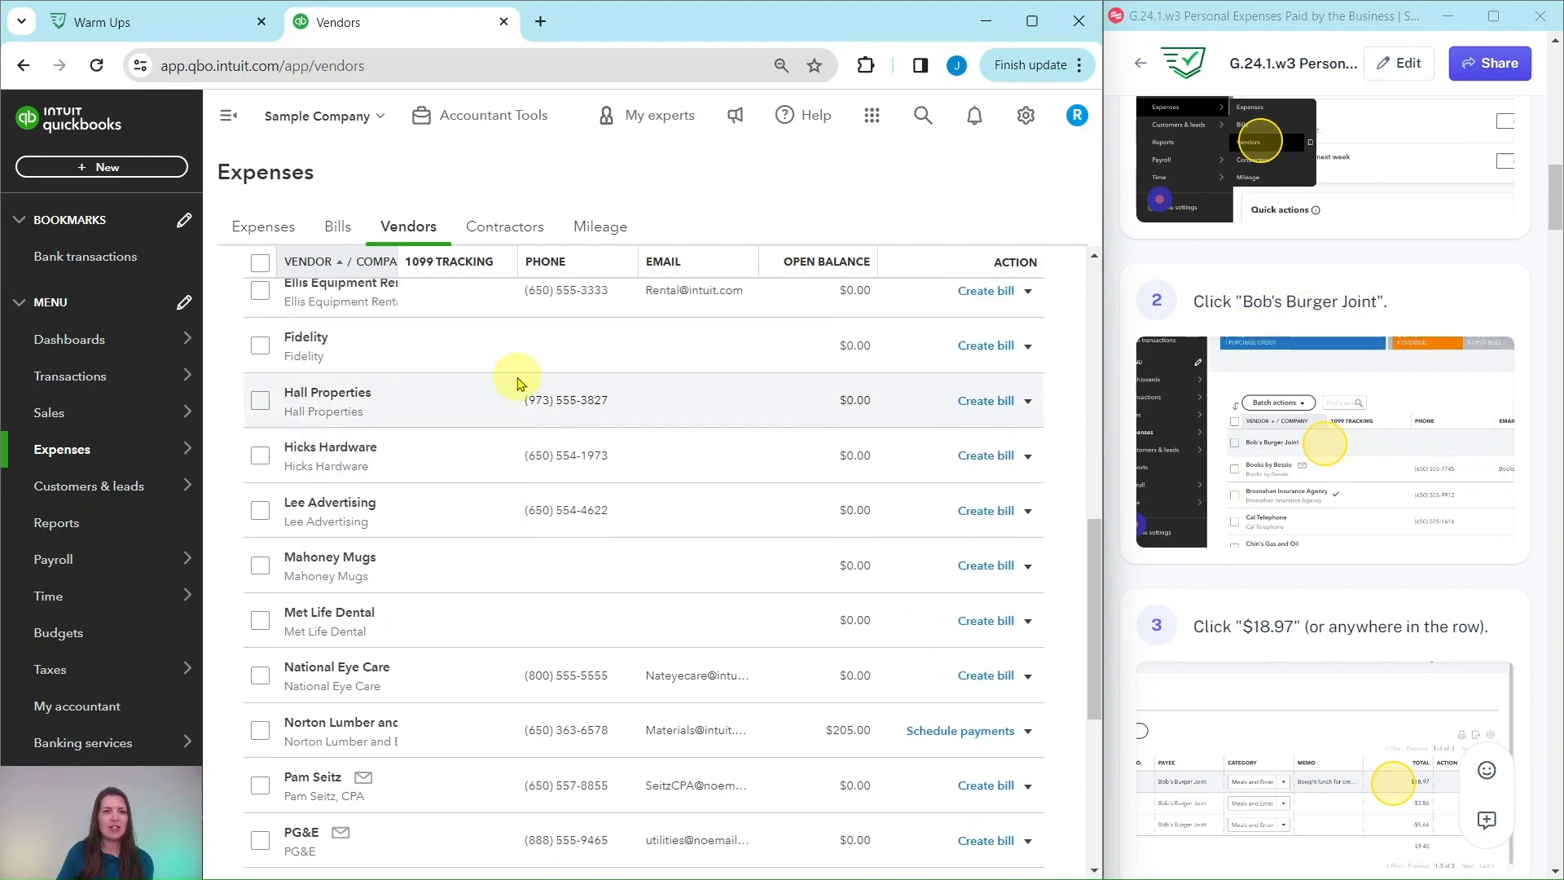
{"action": "scroll", "coordinate": [499, 404], "scroll_direction": "up", "scroll_amount": 6}
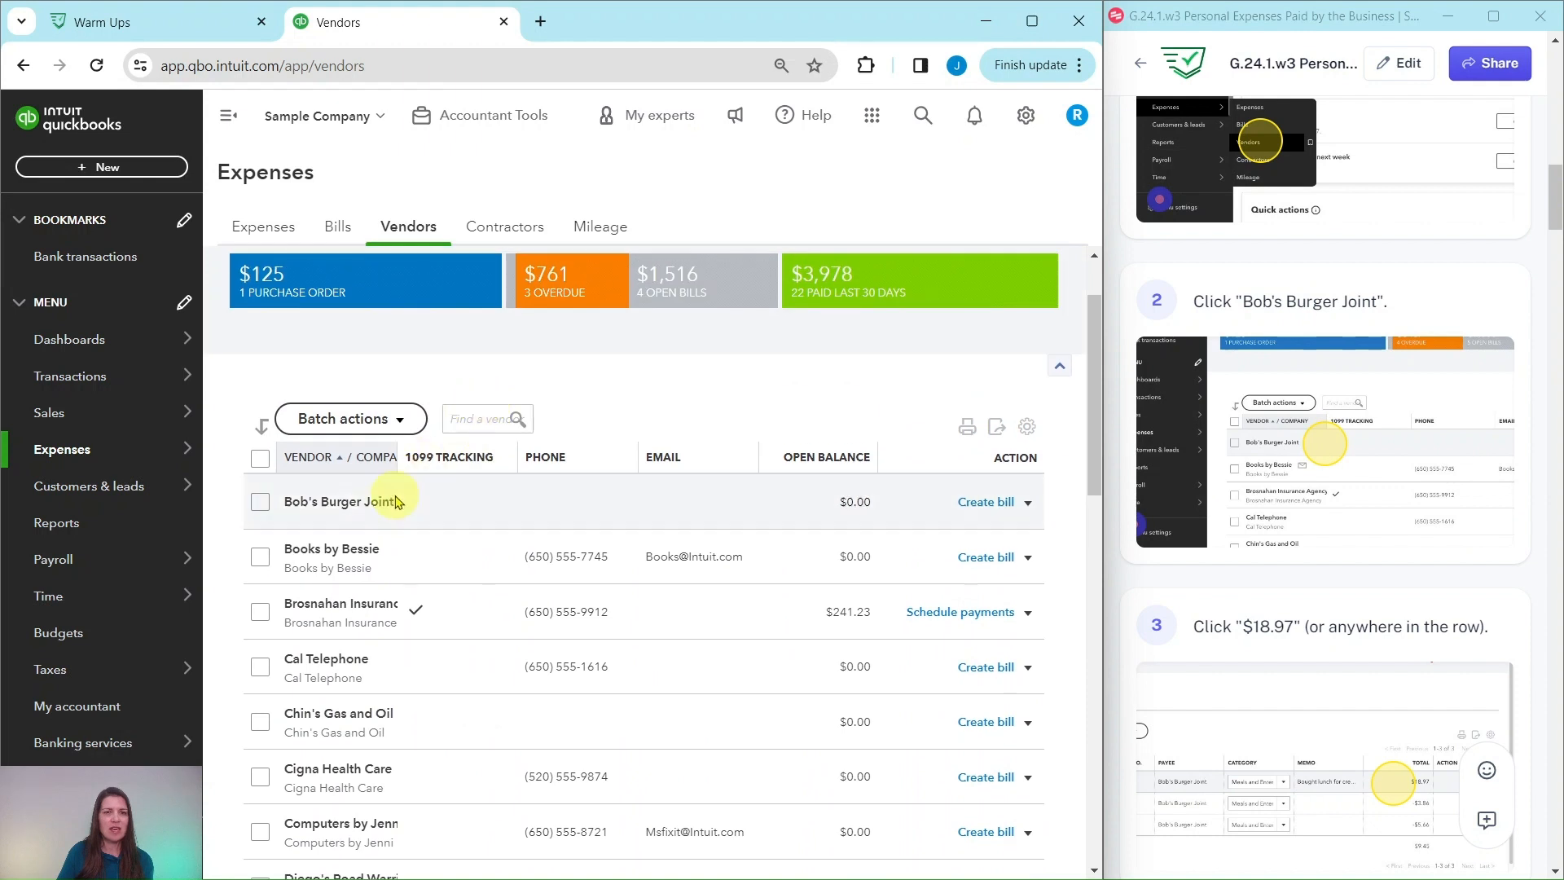
{"action": "left_click", "coordinate": [383, 503]}
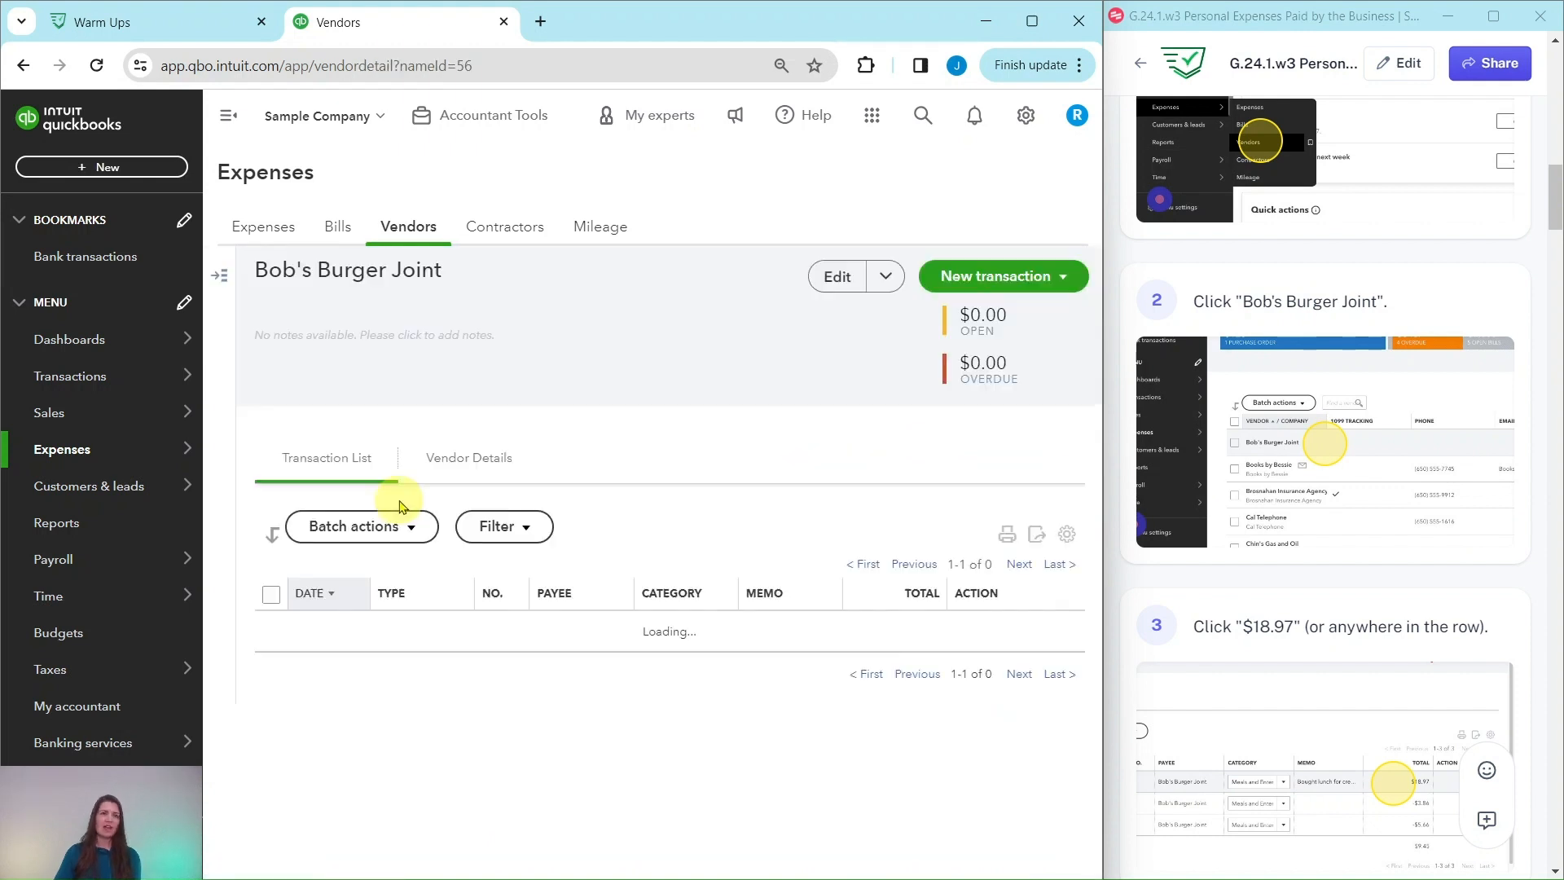
Open the $18.97 credit card expense of Bob's Burger Joint and delete it, accepting the confirmation.
{"action": "scroll", "coordinate": [1278, 570], "scroll_direction": "down", "scroll_amount": 3}
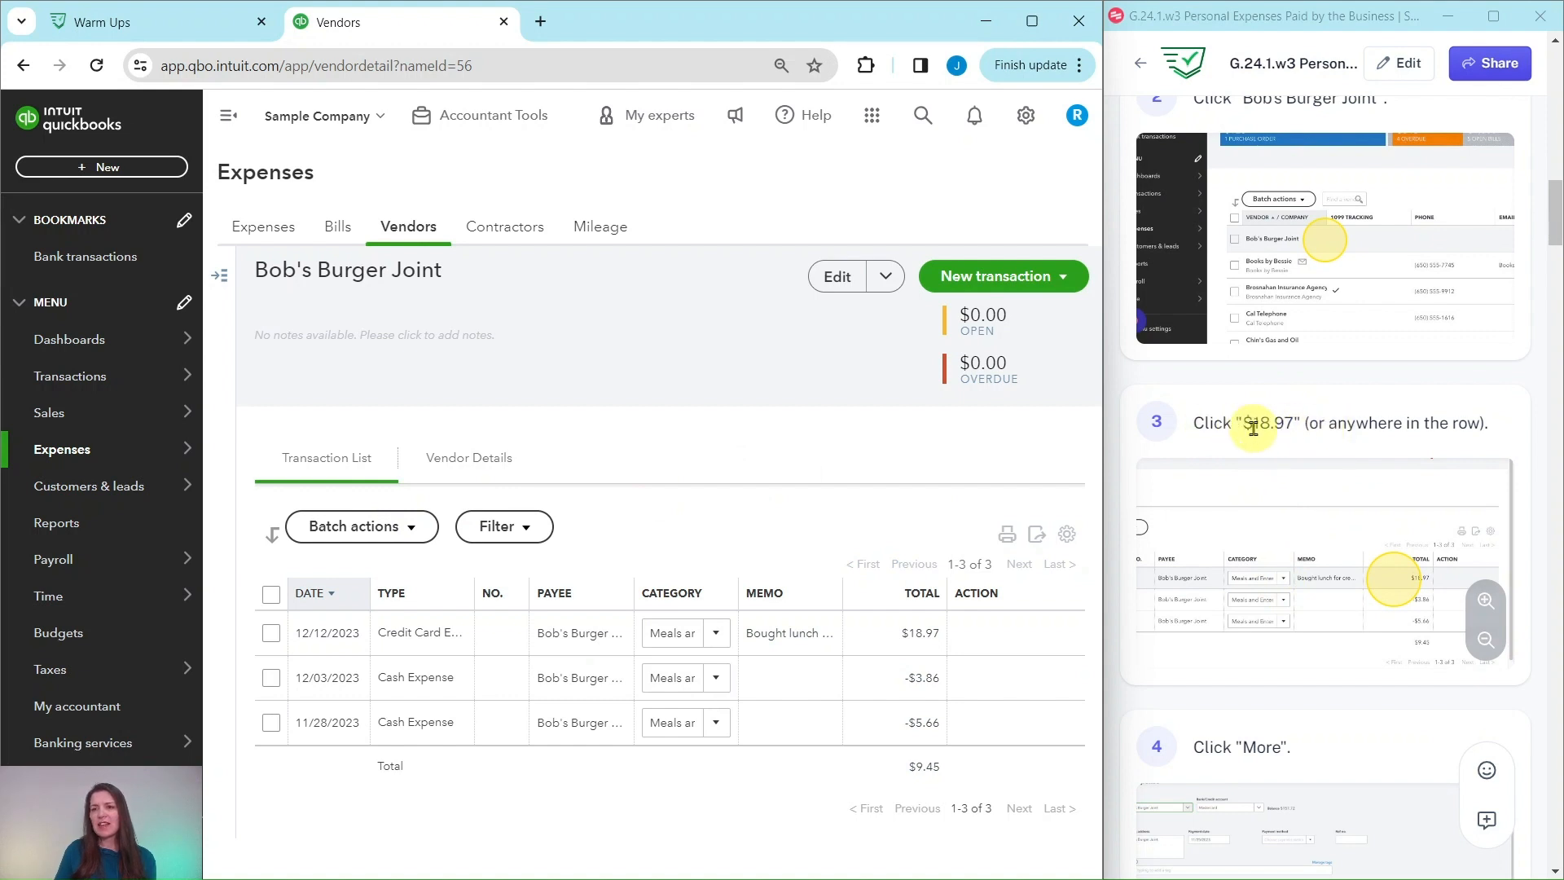
{"action": "left_click", "coordinate": [918, 639]}
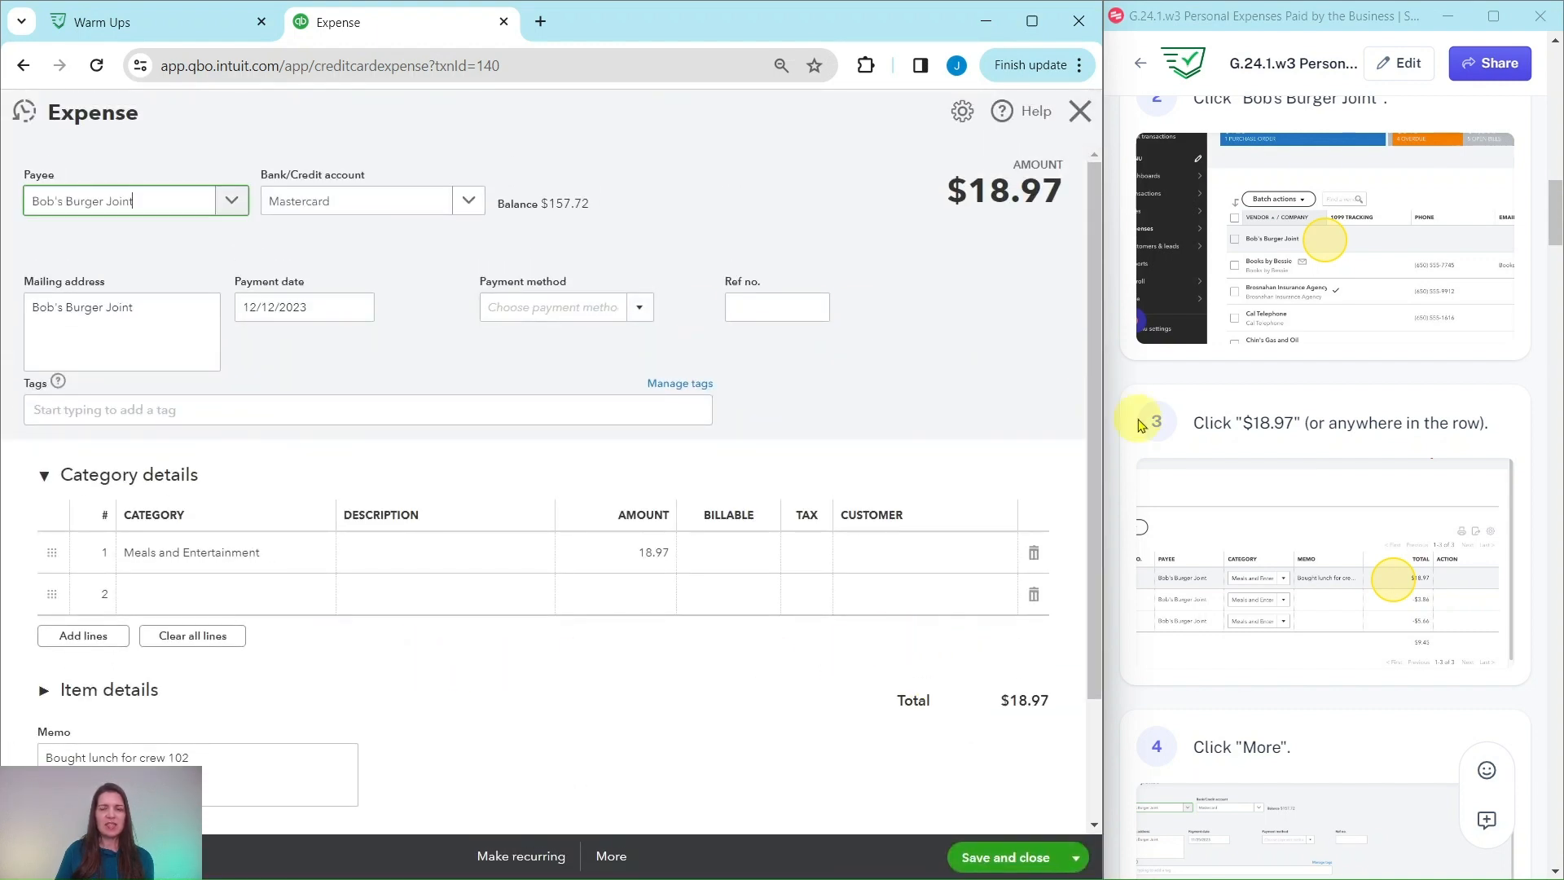
{"action": "scroll", "coordinate": [1273, 553], "scroll_direction": "down", "scroll_amount": 3}
{"action": "scroll", "coordinate": [1273, 553], "scroll_direction": "down", "scroll_amount": 5}
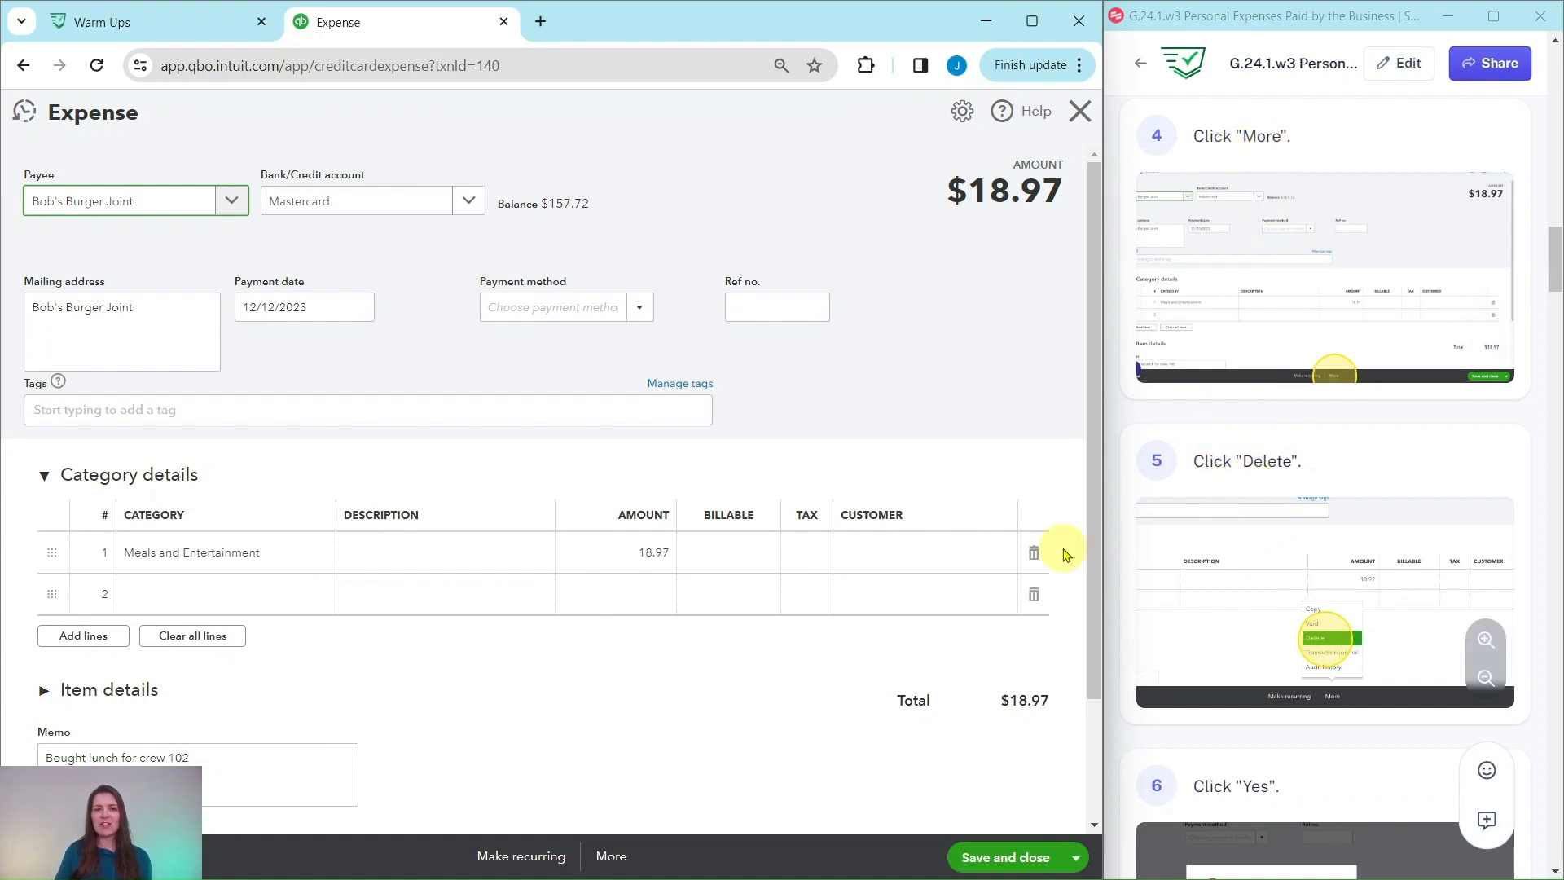
{"action": "left_click", "coordinate": [611, 859]}
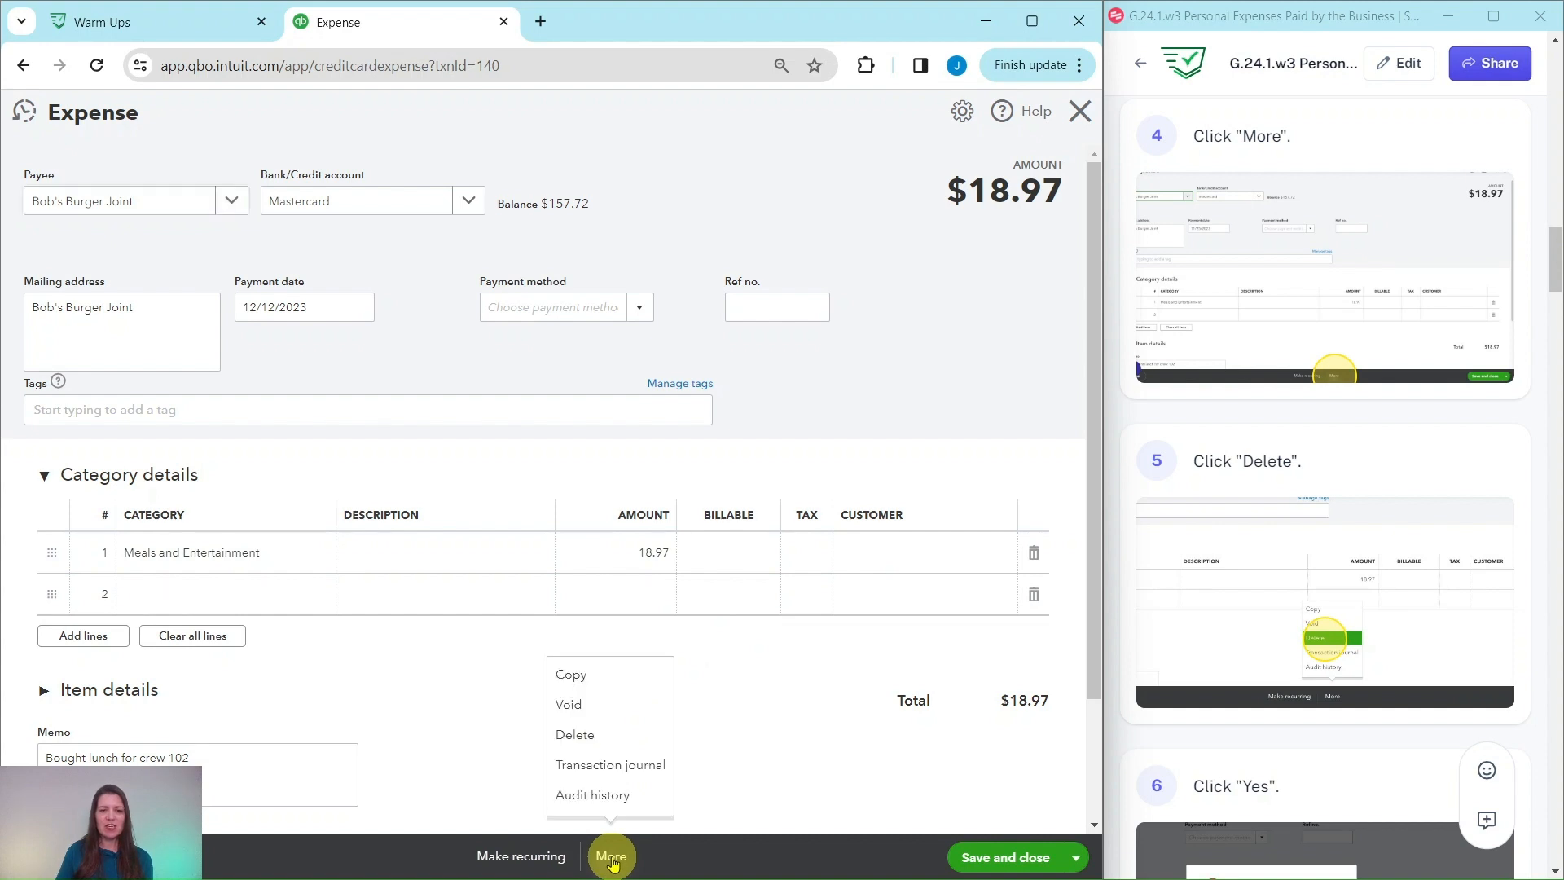
{"action": "left_click", "coordinate": [573, 734]}
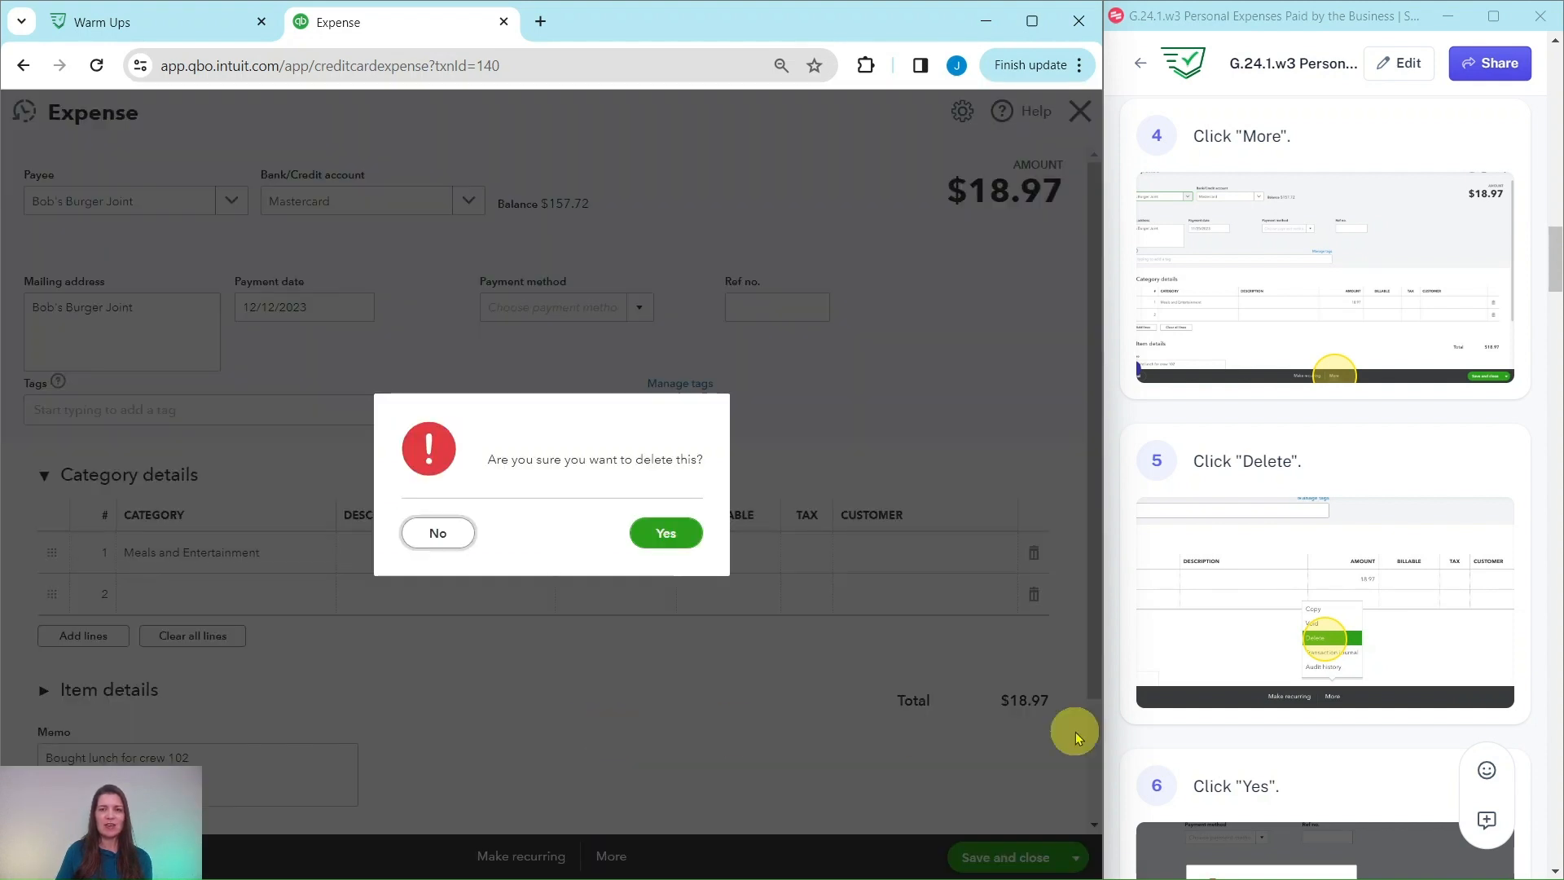
{"action": "scroll", "coordinate": [1299, 643], "scroll_direction": "down", "scroll_amount": 7}
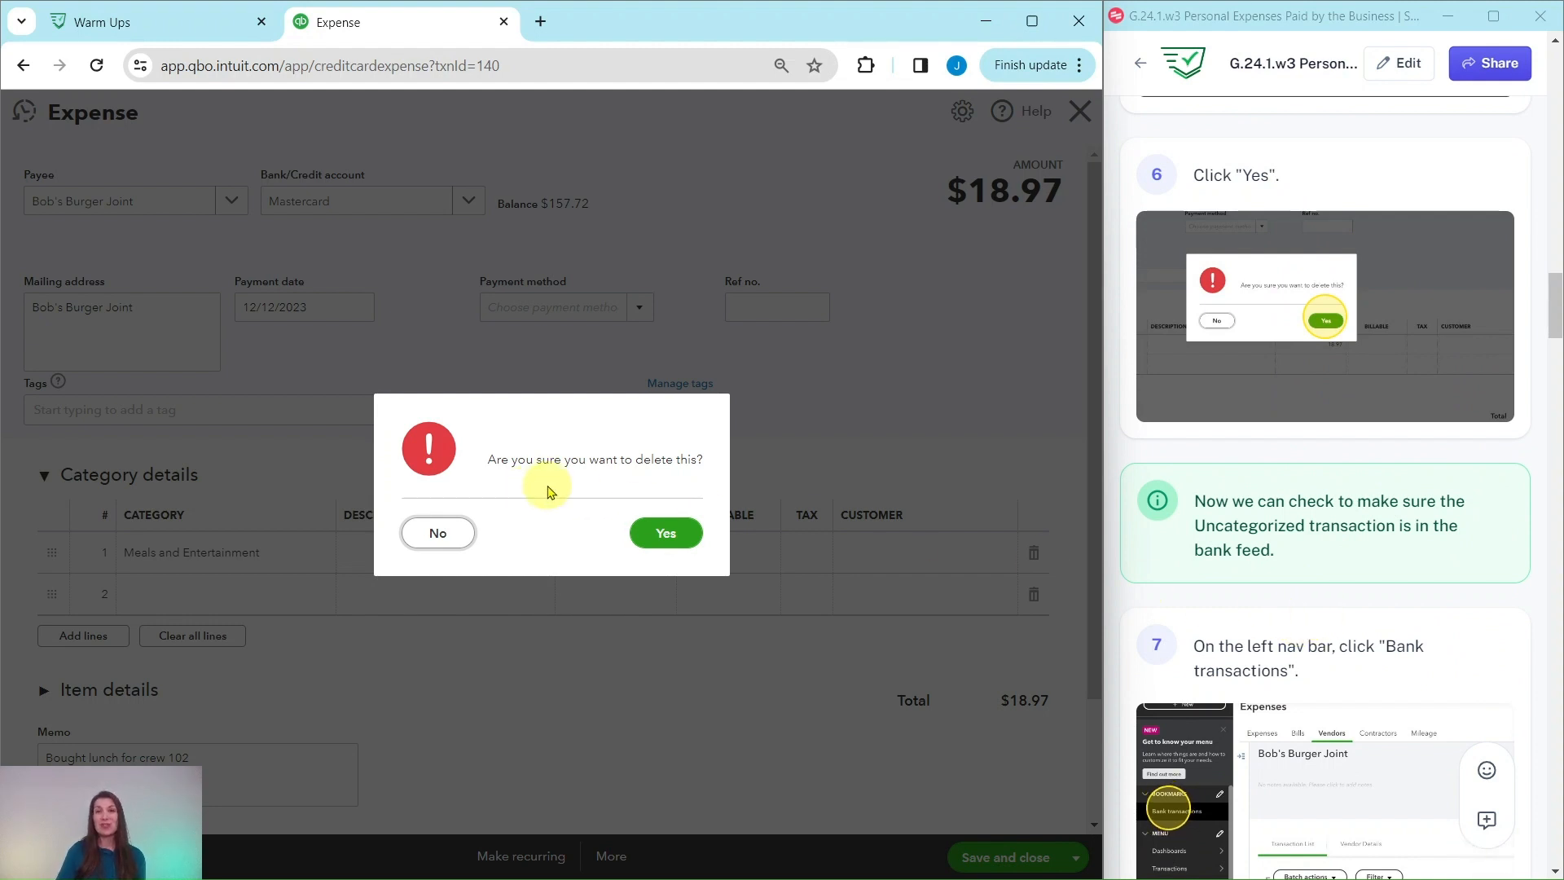
{"action": "left_click", "coordinate": [664, 534]}
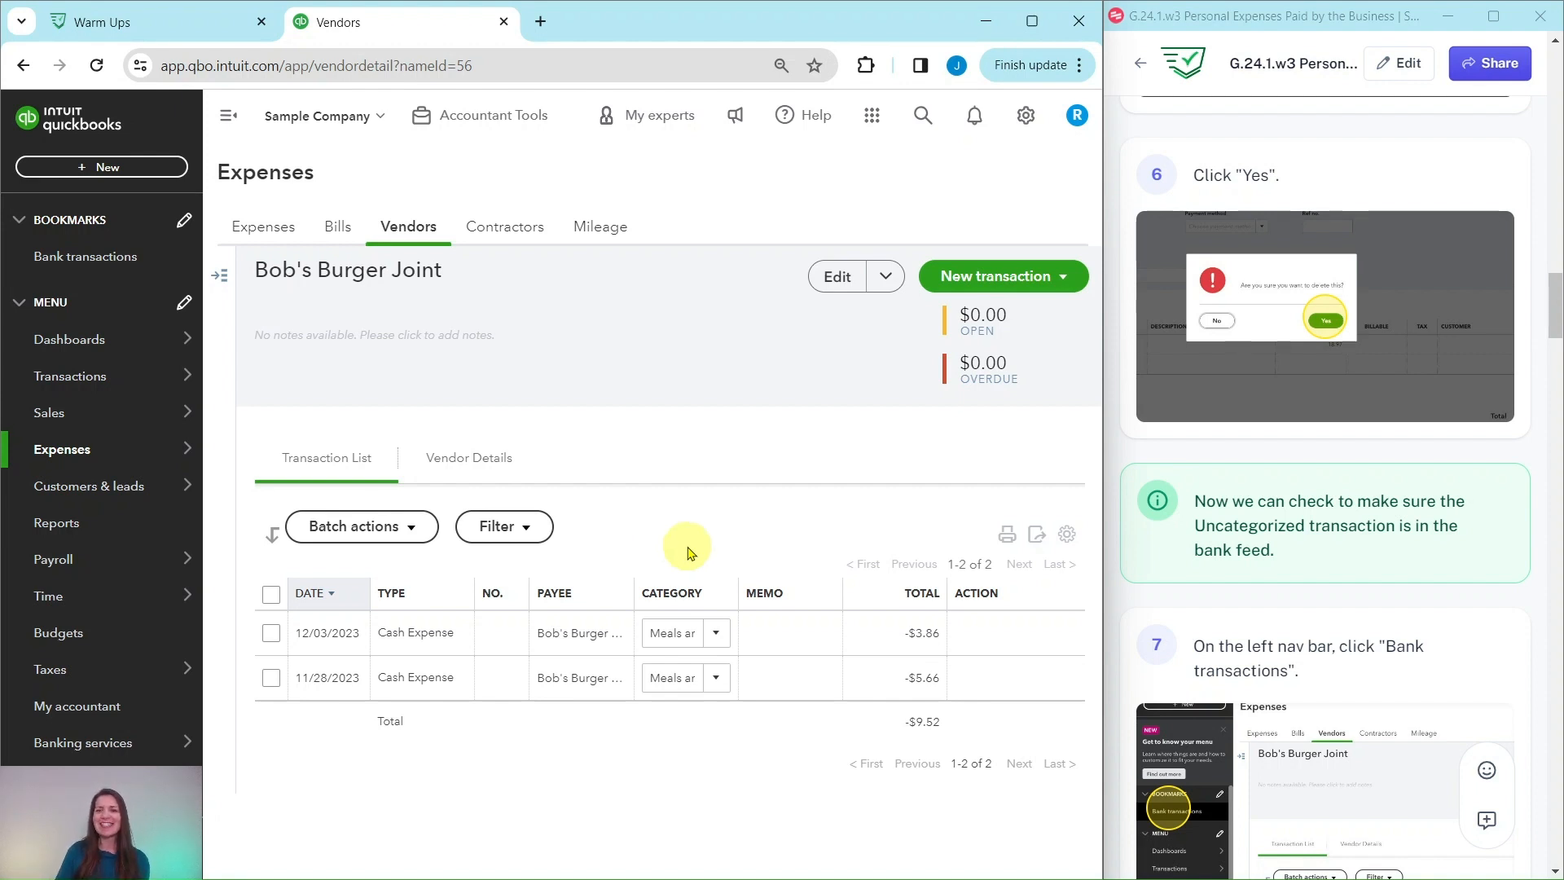
Open the bank transactions page and close the bank connection pop-up.
{"action": "scroll", "coordinate": [1181, 530], "scroll_direction": "down", "scroll_amount": 2}
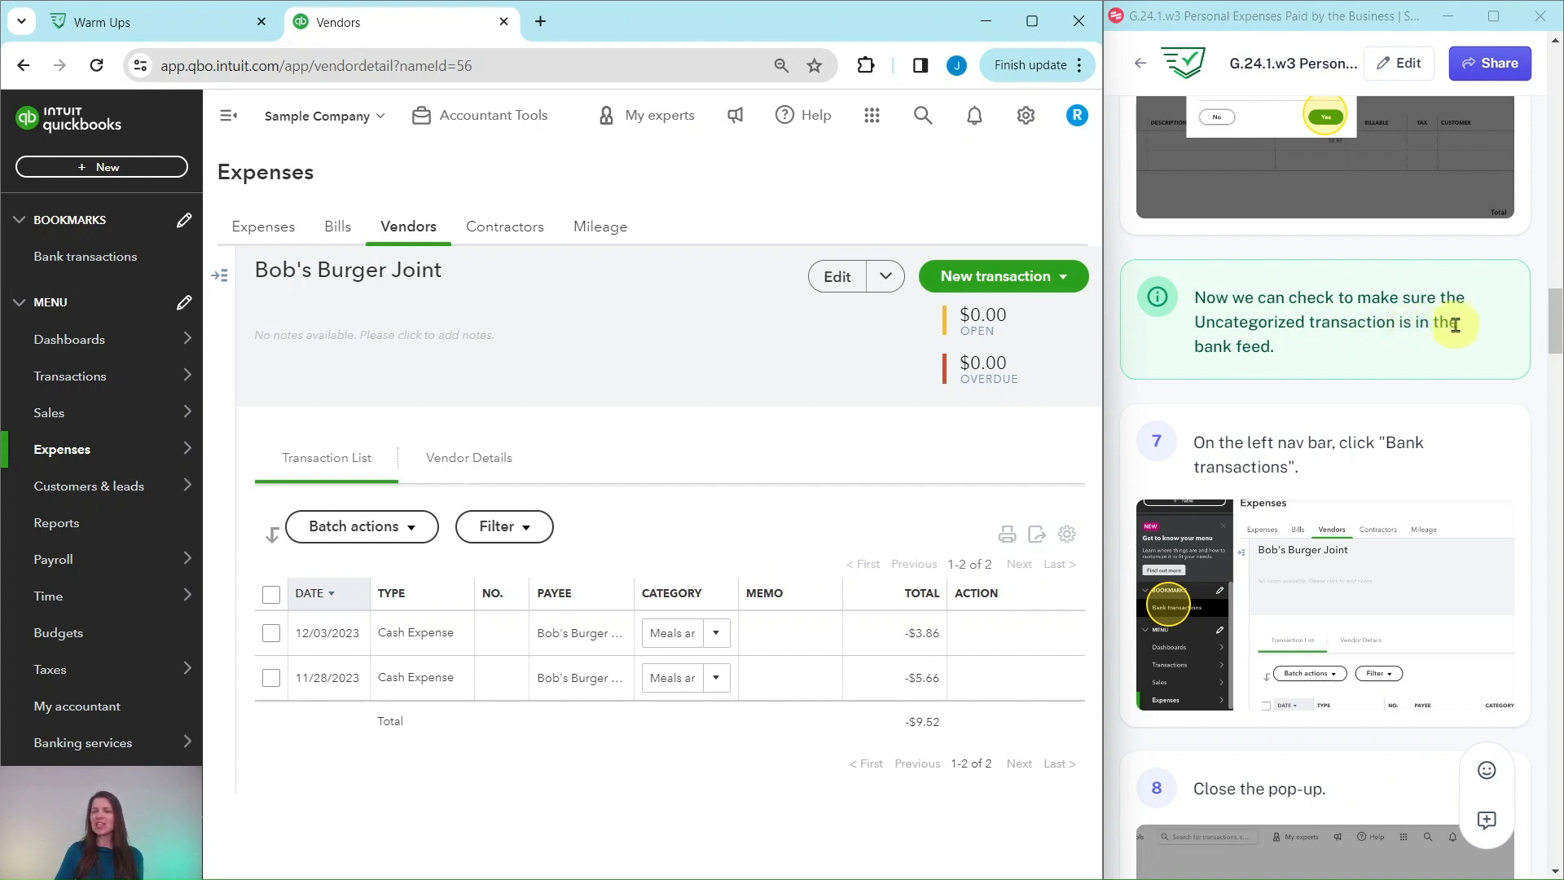
{"action": "scroll", "coordinate": [1246, 363], "scroll_direction": "down", "scroll_amount": 1}
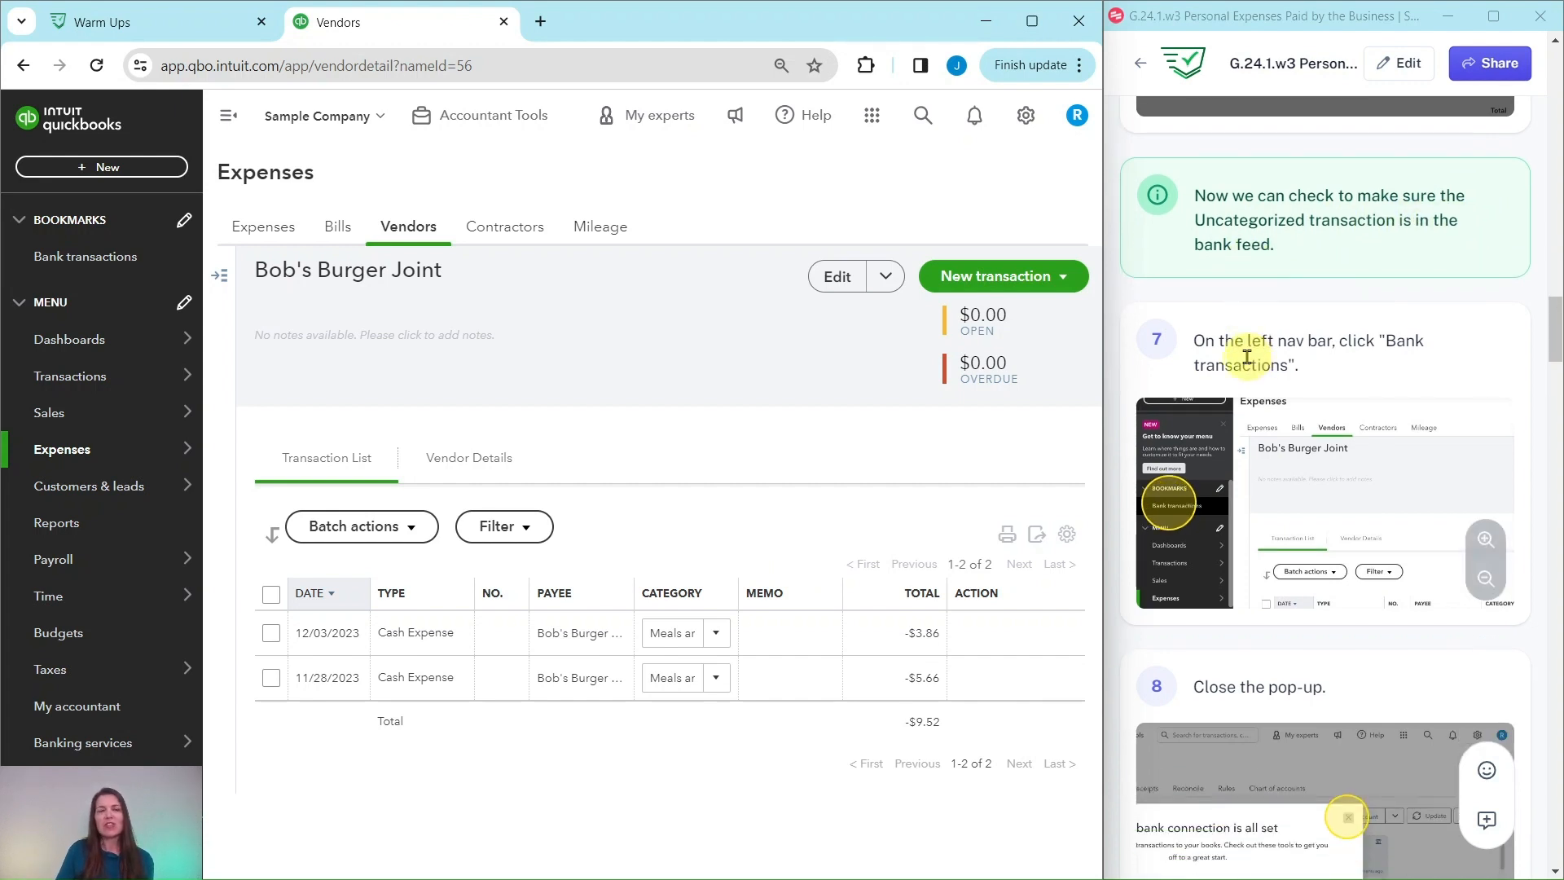
{"action": "scroll", "coordinate": [1246, 354], "scroll_direction": "down", "scroll_amount": 1}
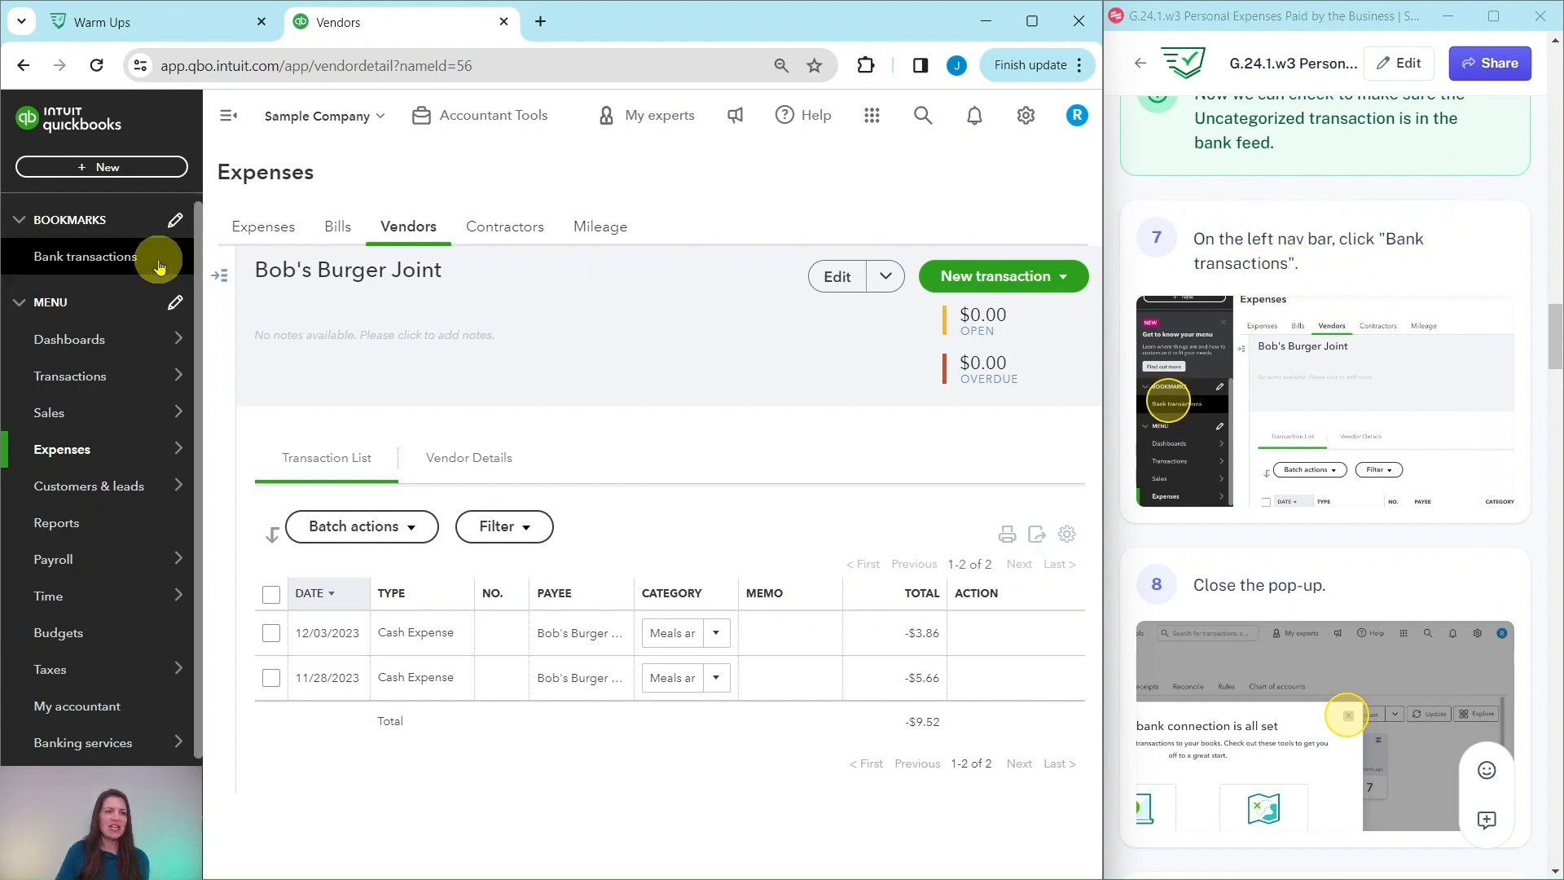
{"action": "left_click", "coordinate": [72, 263]}
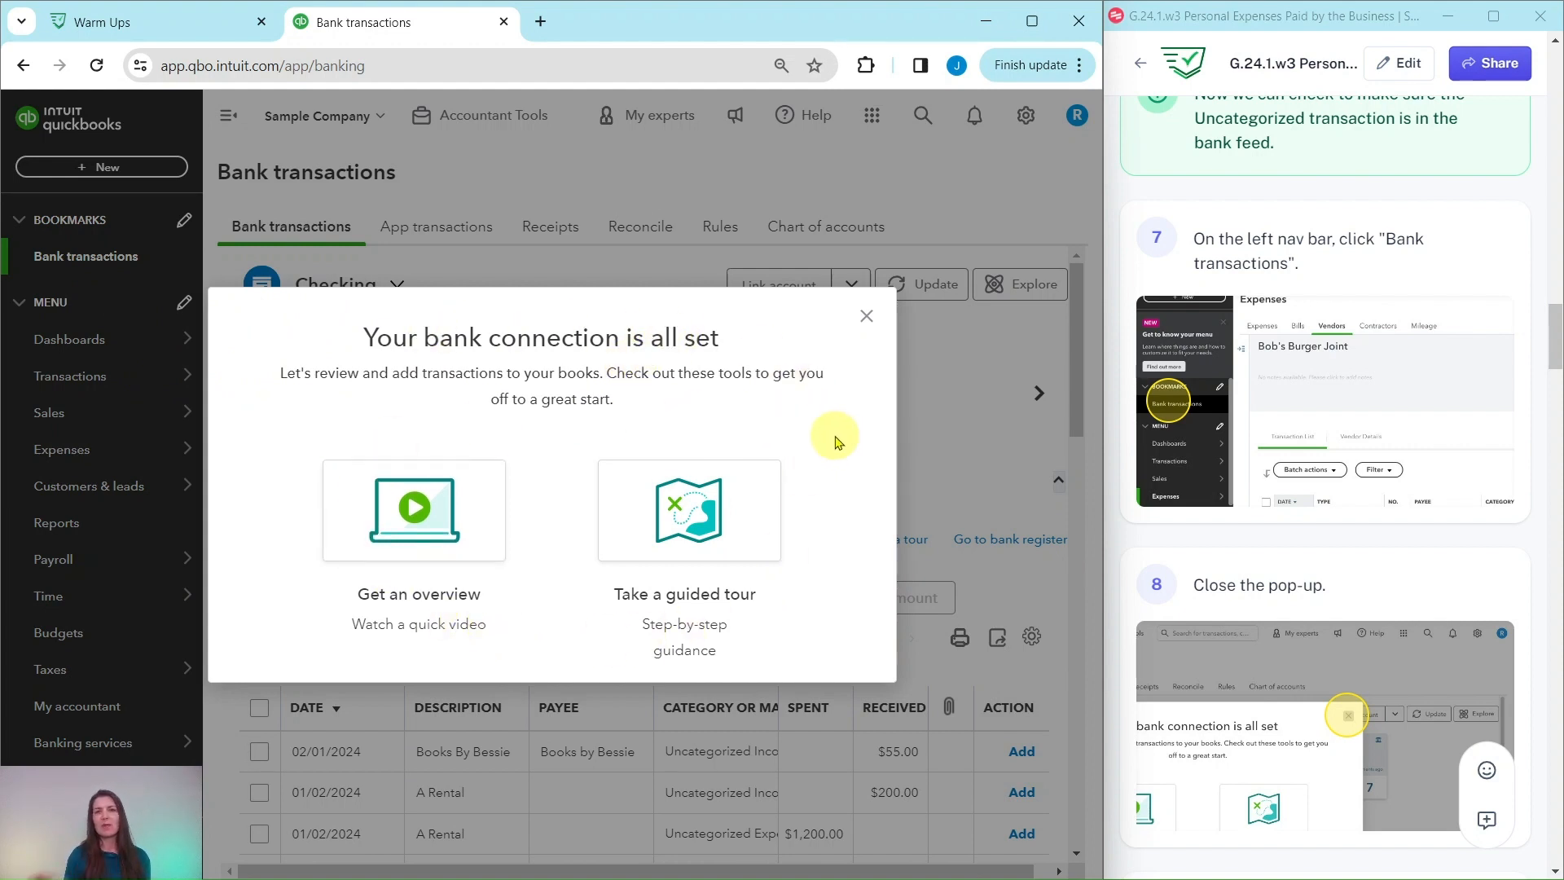
{"action": "left_click", "coordinate": [866, 317]}
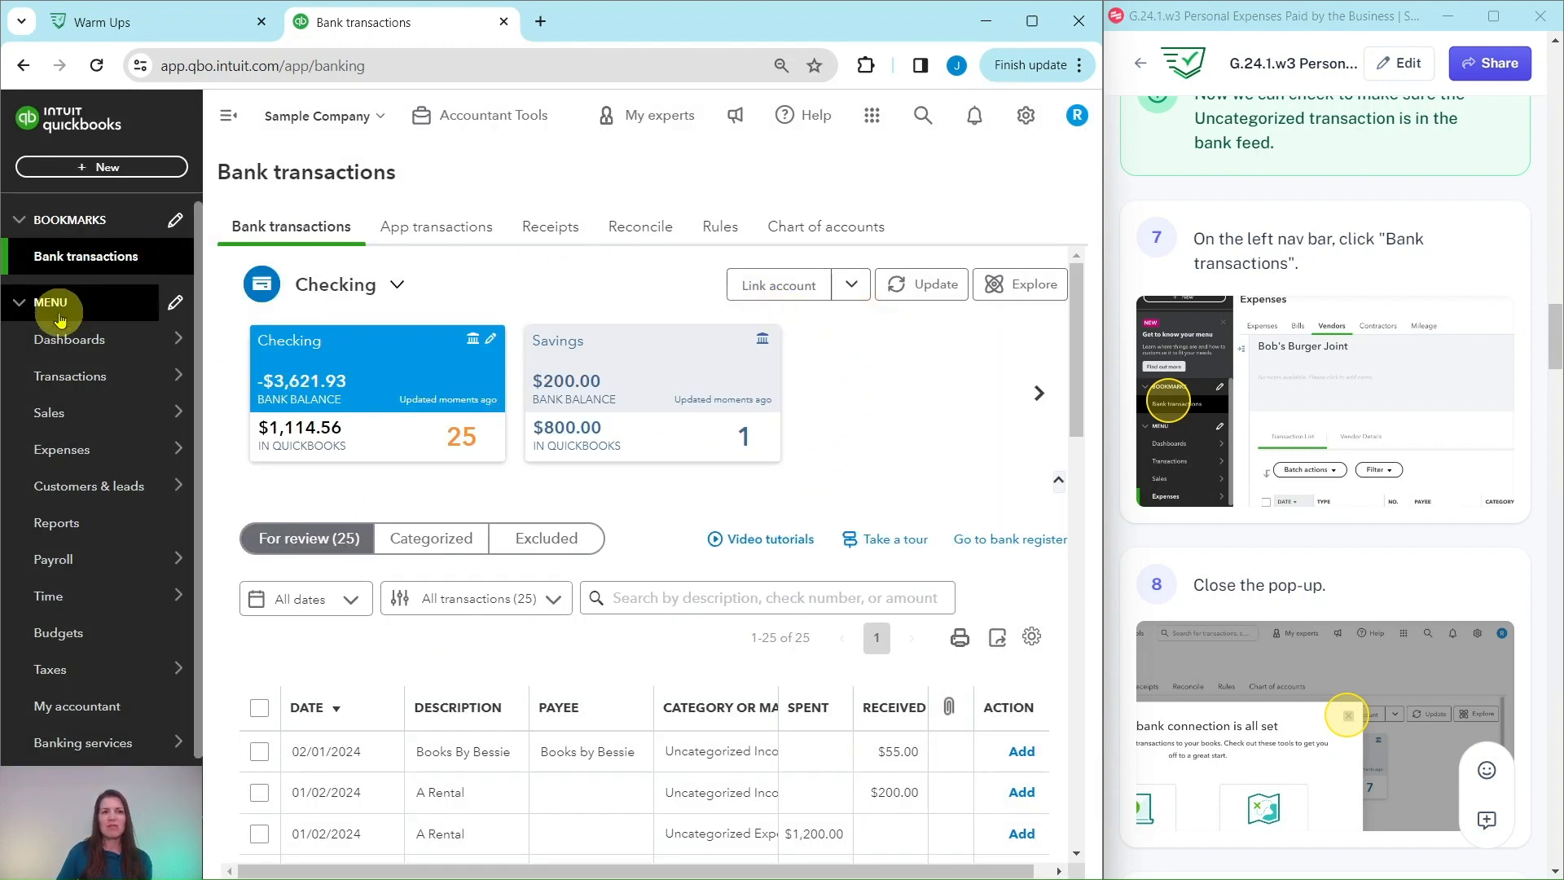
{"action": "mouse_move", "coordinate": [49, 375]}
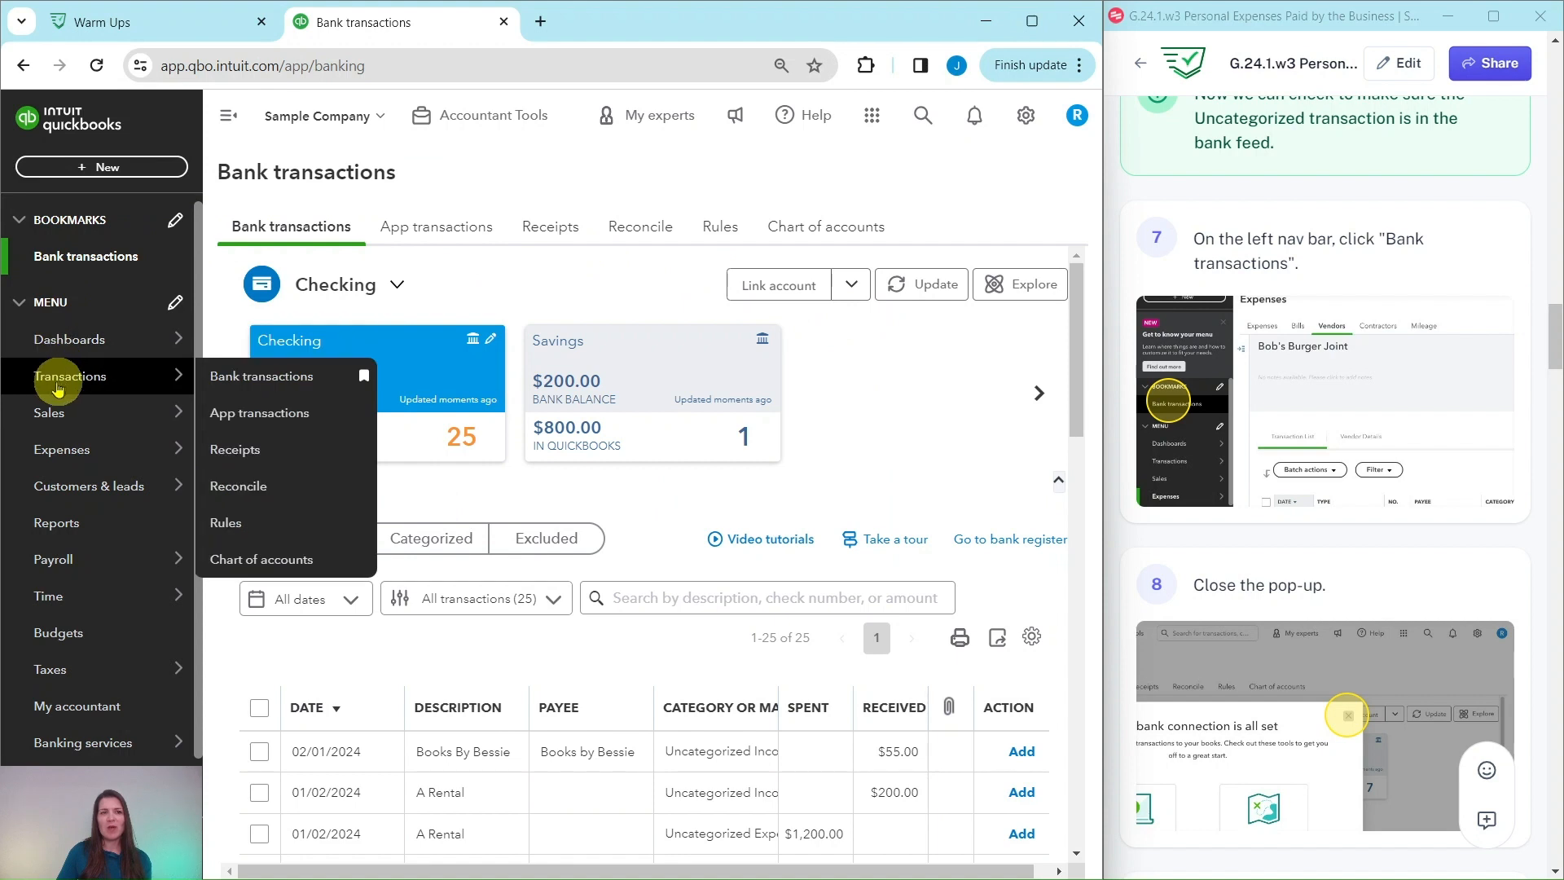
{"action": "left_click", "coordinate": [269, 383]}
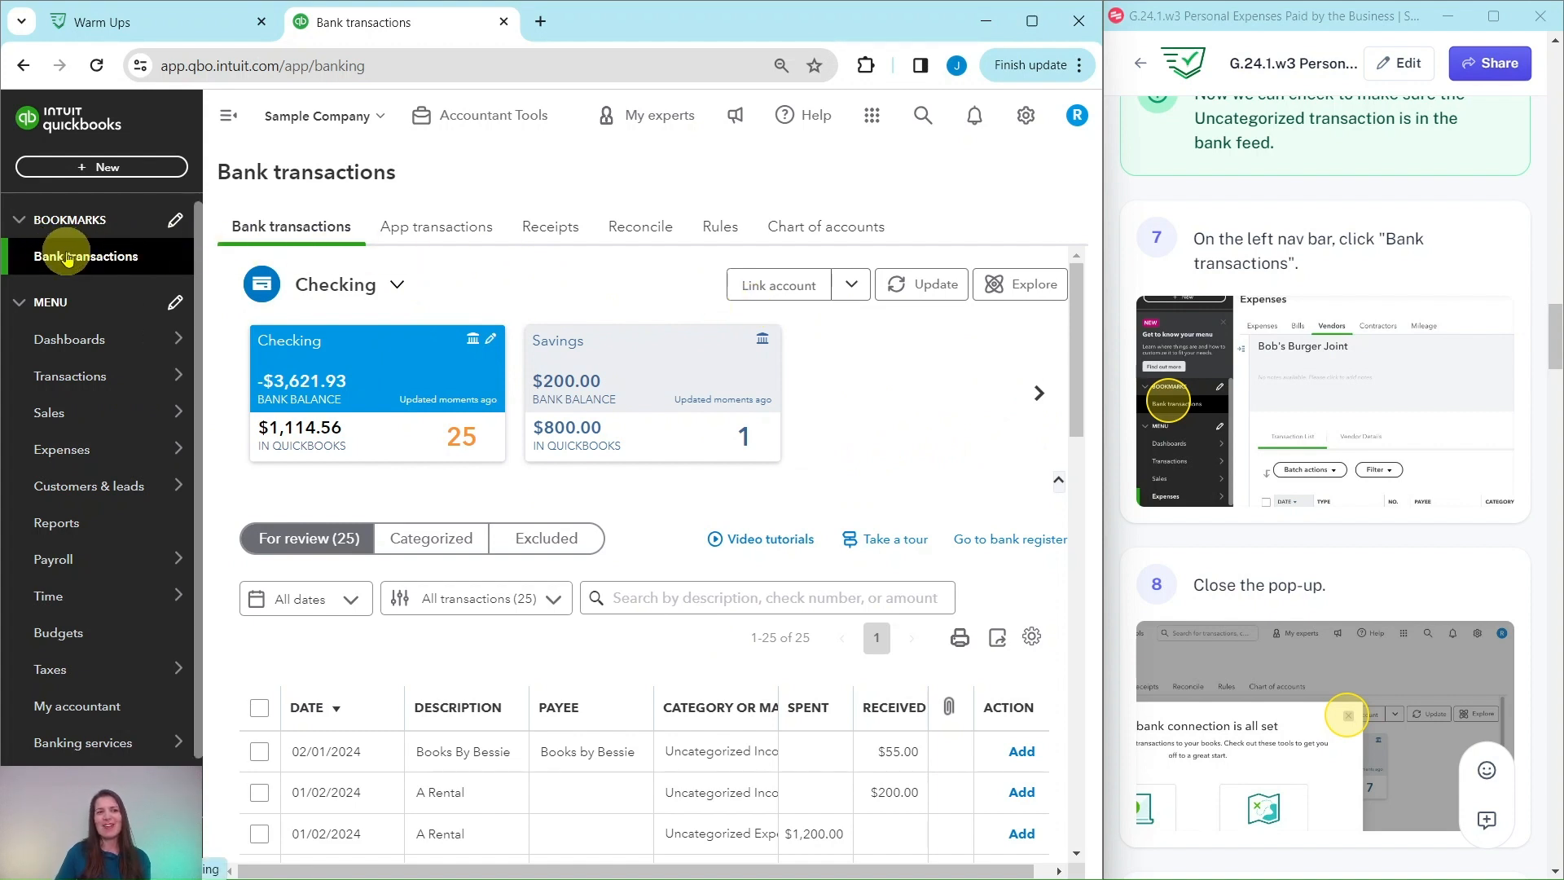
{"action": "mouse_move", "coordinate": [161, 355]}
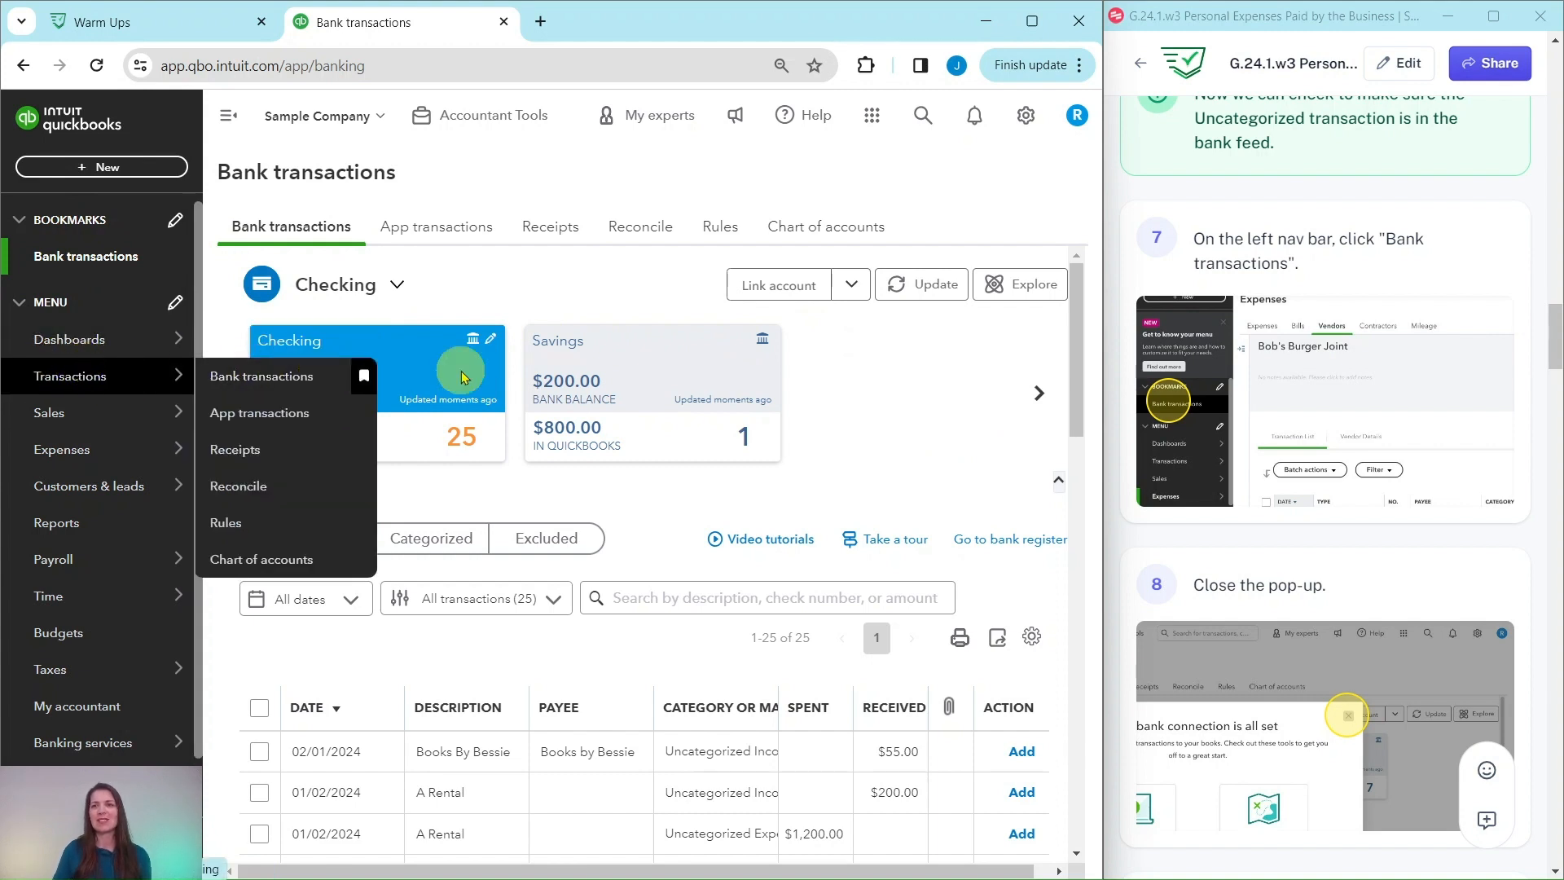
Show the Mastercard account's transactions for review and locate the uncategorized Bob's Burger transaction.
{"action": "scroll", "coordinate": [1281, 389], "scroll_direction": "down", "scroll_amount": 9}
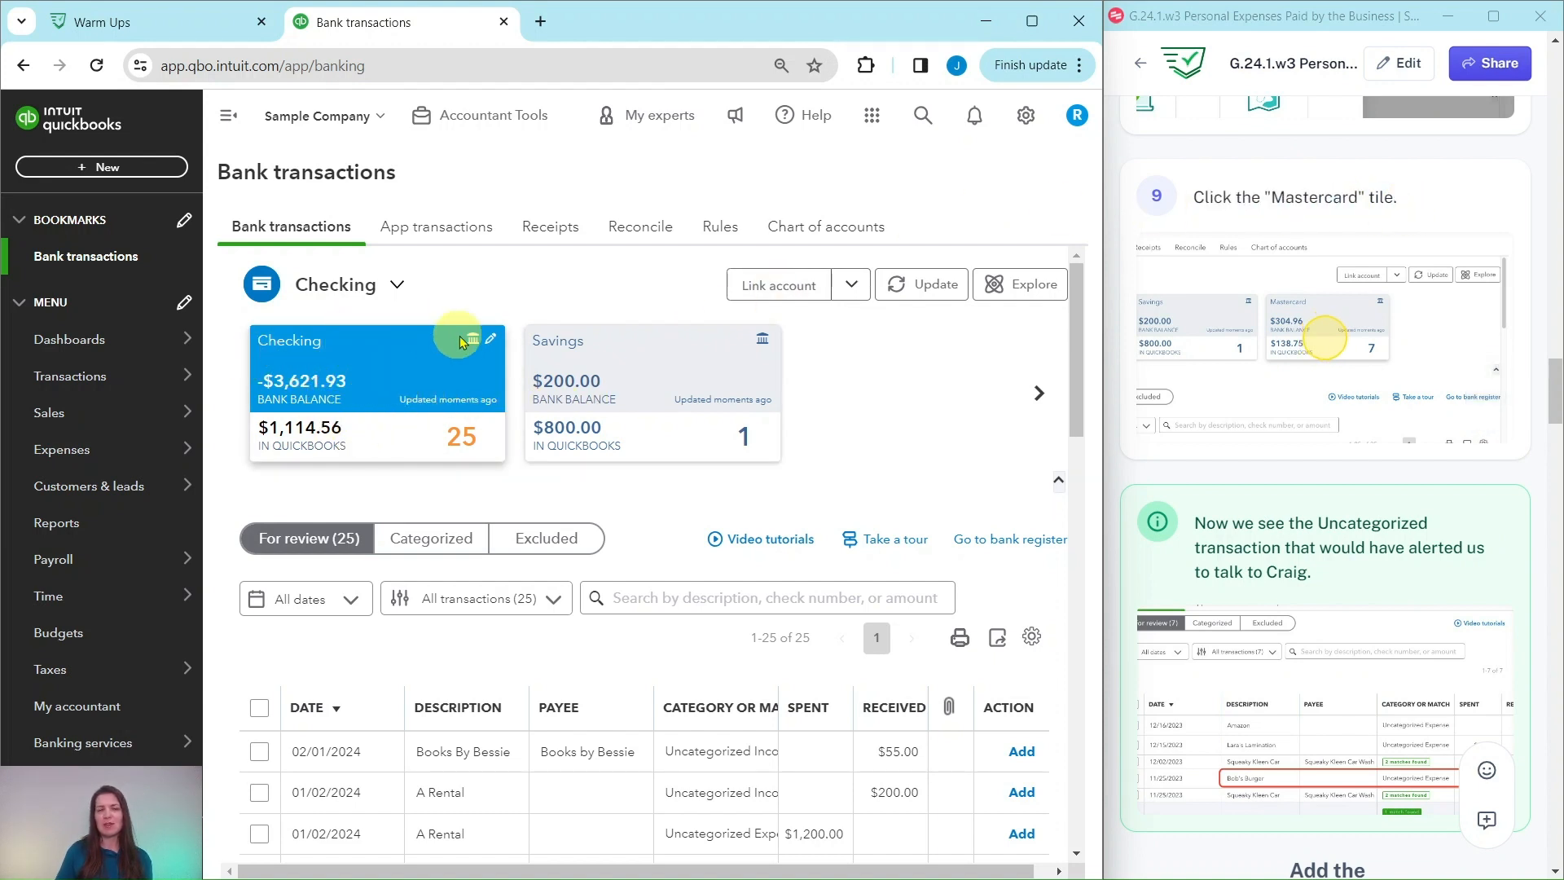
{"action": "left_click", "coordinate": [1038, 398]}
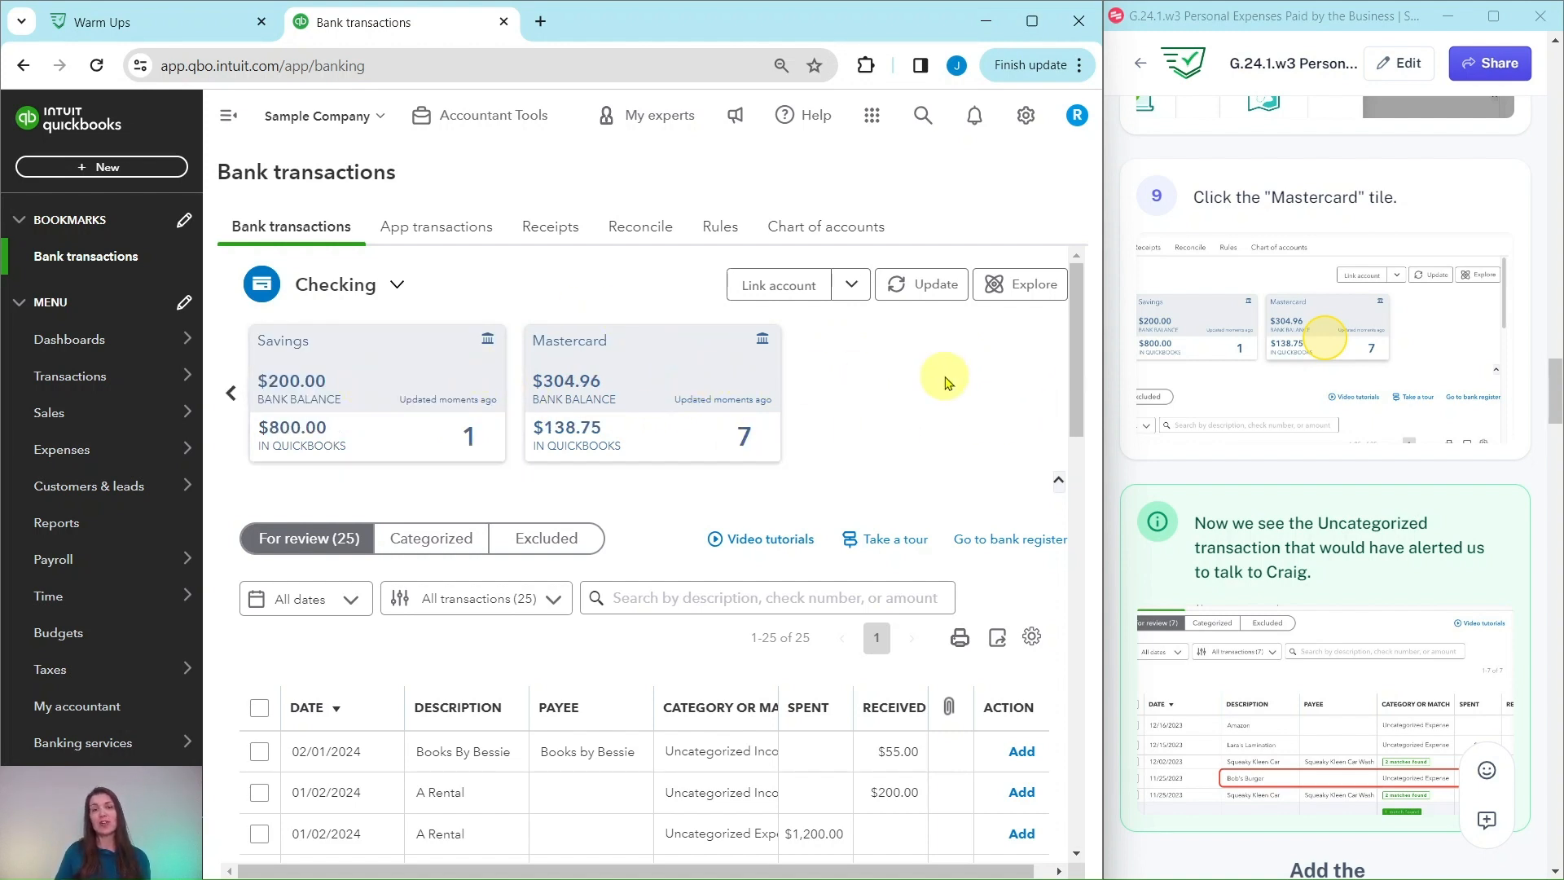
{"action": "left_click", "coordinate": [637, 362]}
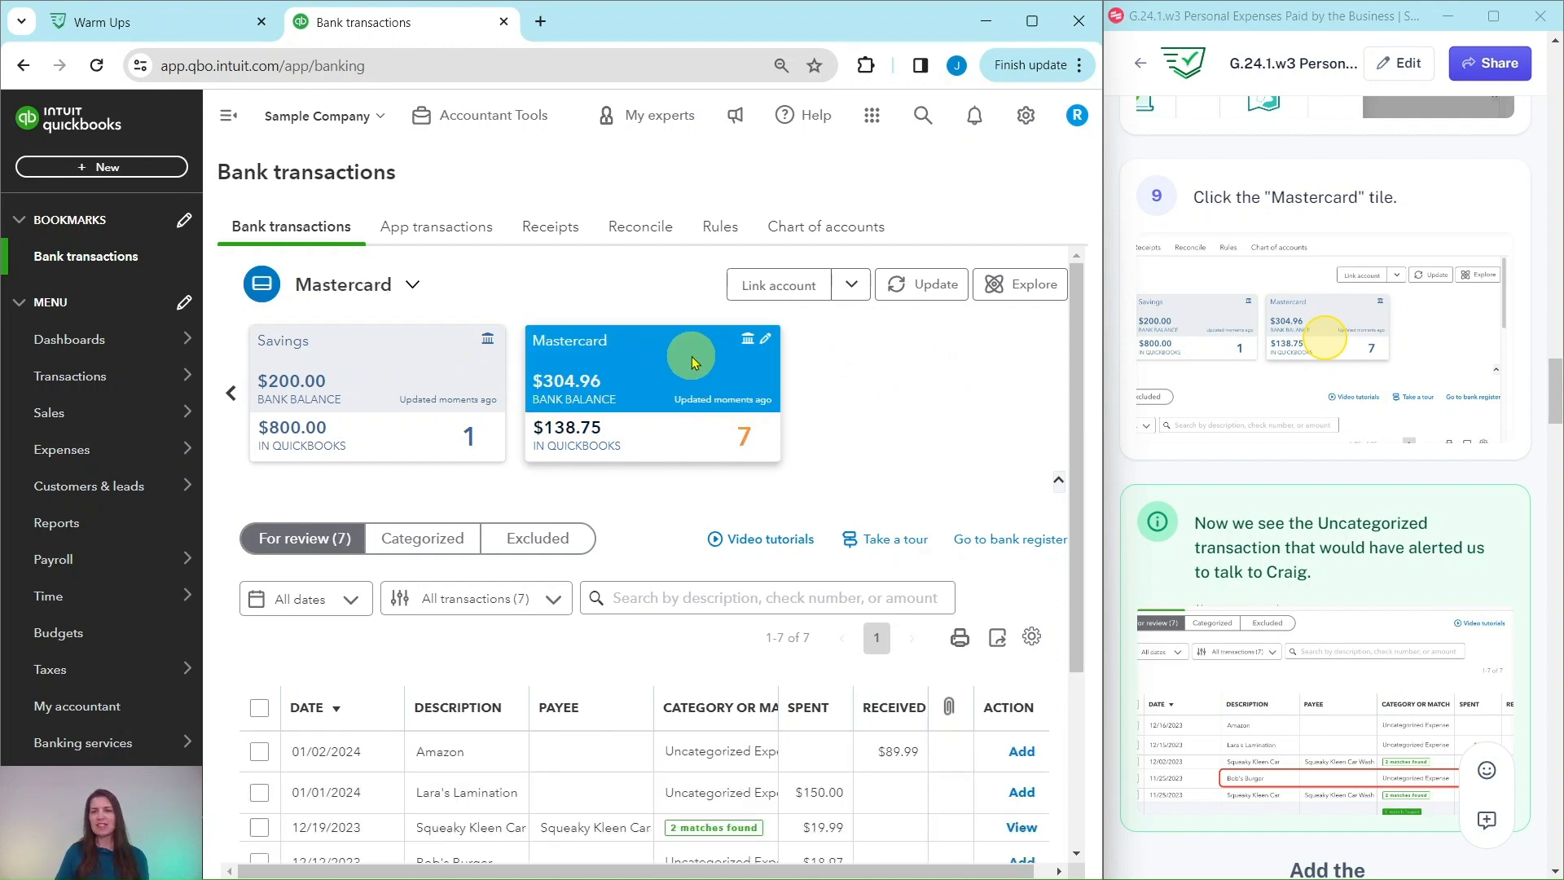
{"action": "scroll", "coordinate": [1352, 367], "scroll_direction": "down", "scroll_amount": 4}
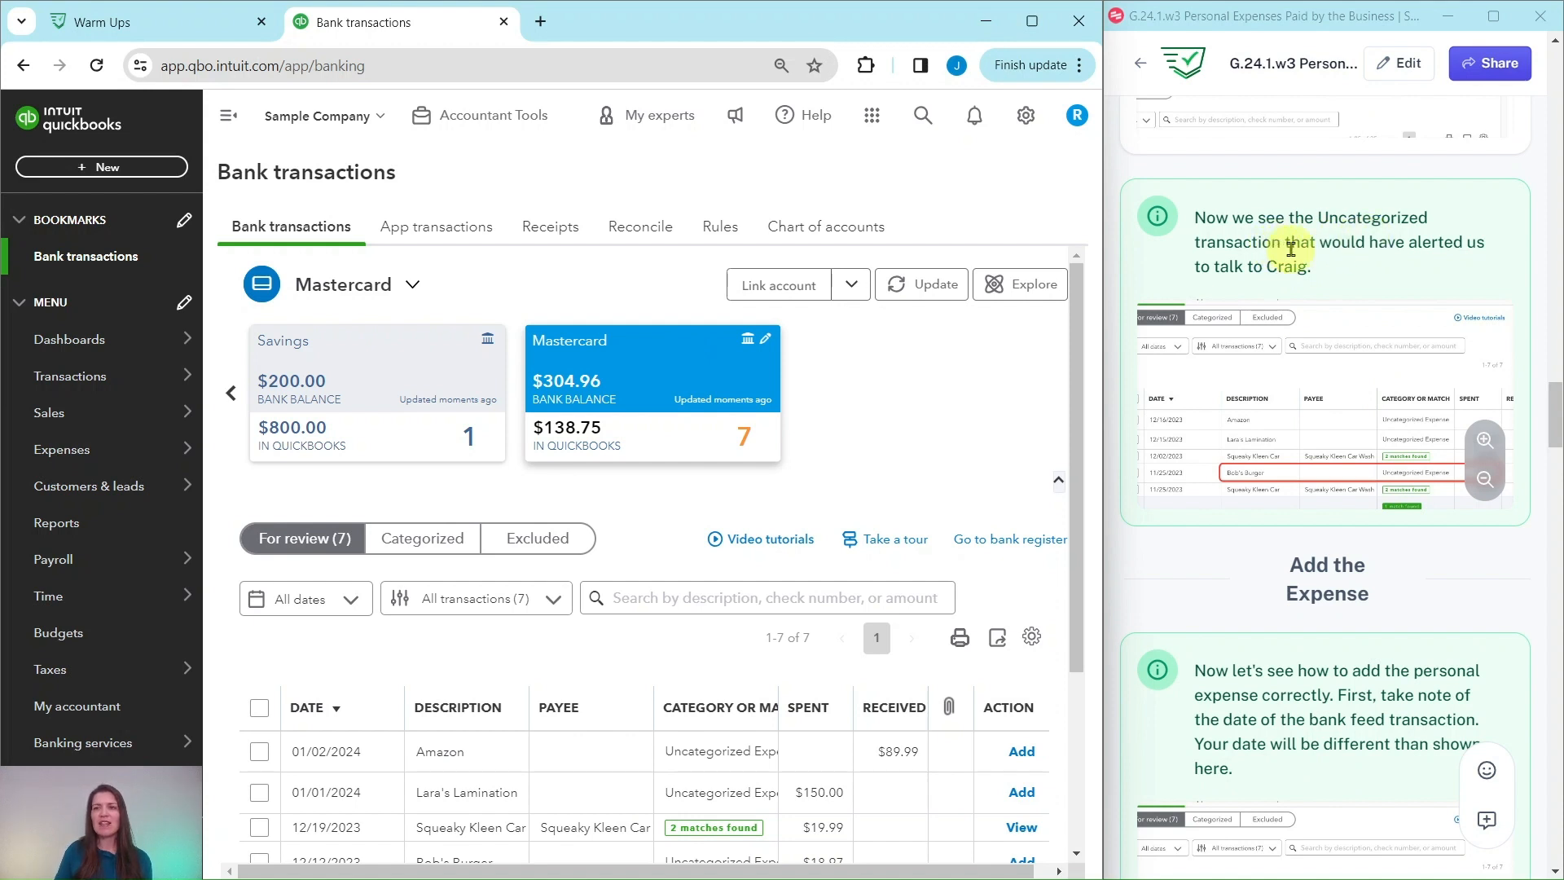
{"action": "scroll", "coordinate": [847, 397], "scroll_direction": "down", "scroll_amount": 1}
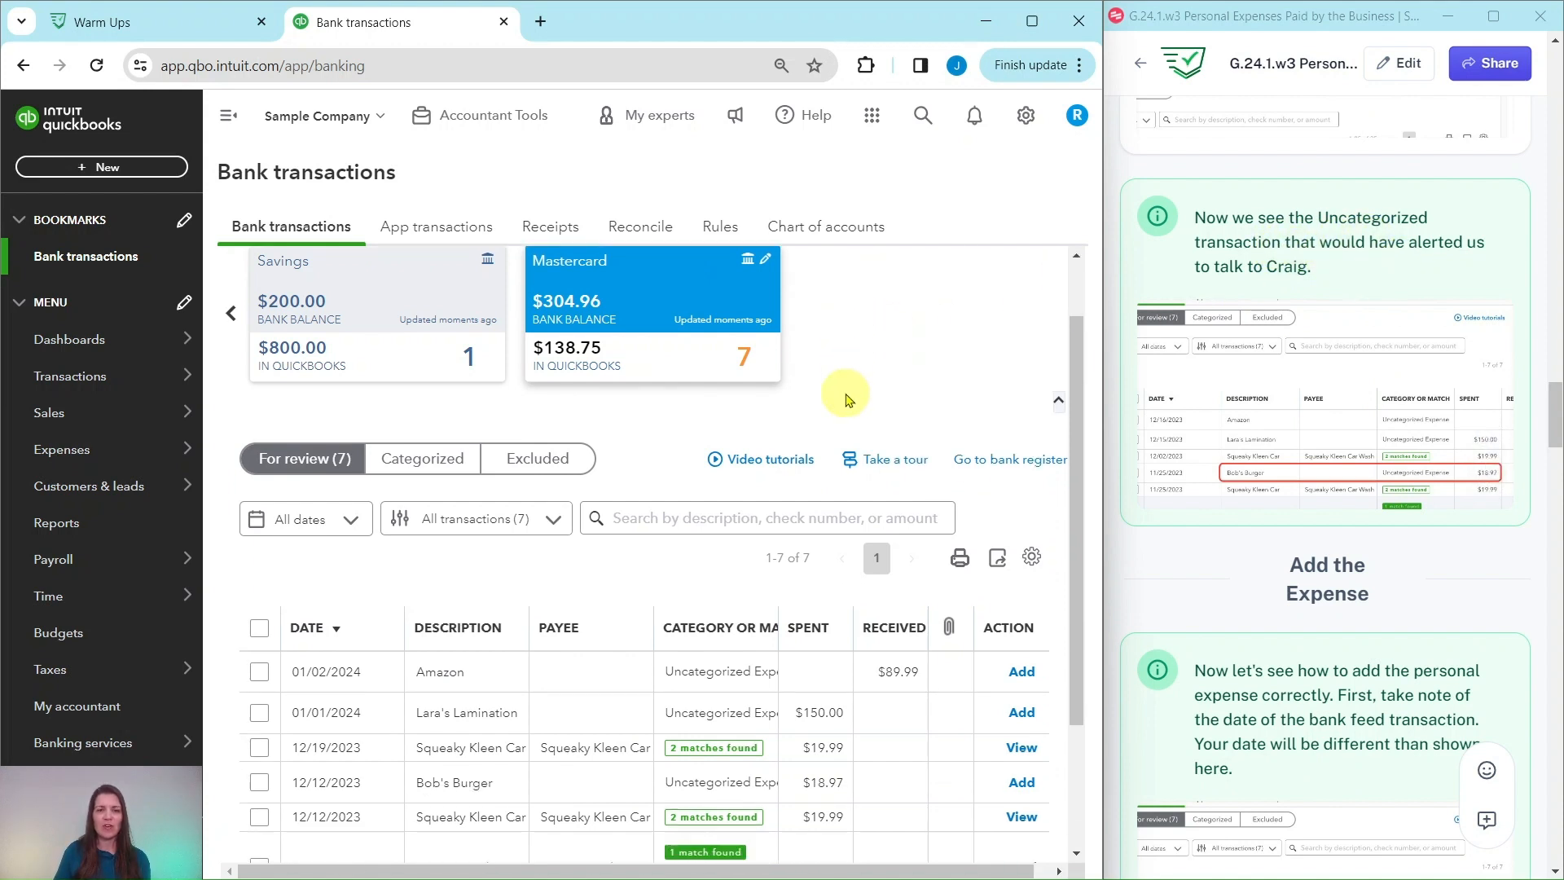
{"action": "scroll", "coordinate": [846, 397], "scroll_direction": "down", "scroll_amount": 2}
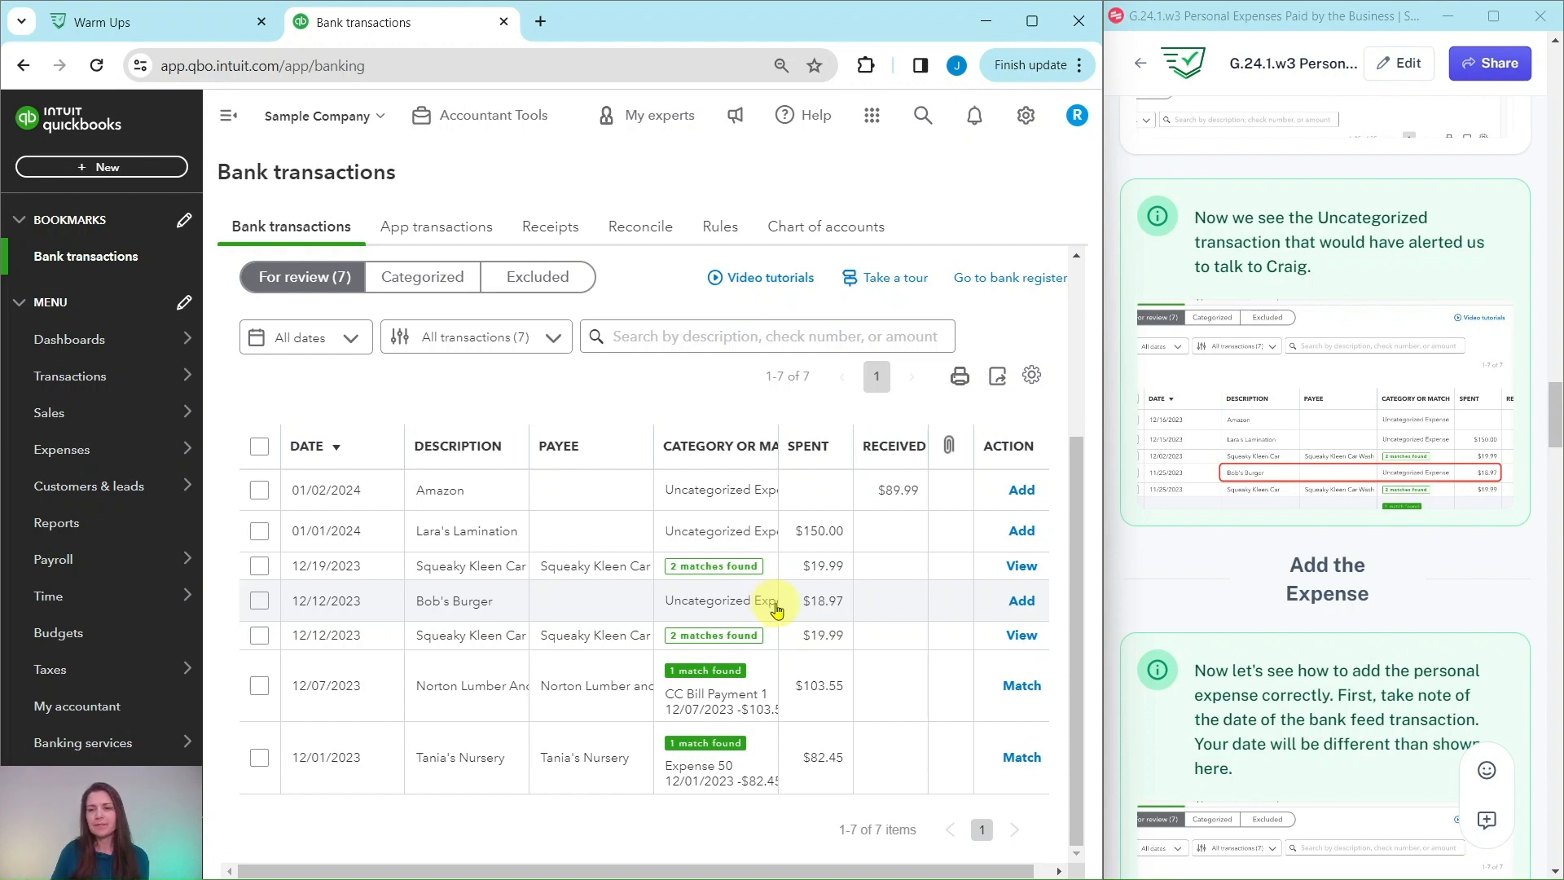
Note the date of the Bob's Burger bank feed transaction as the guide asks and start a new vendor expense.
{"action": "scroll", "coordinate": [1295, 550], "scroll_direction": "down", "scroll_amount": 5}
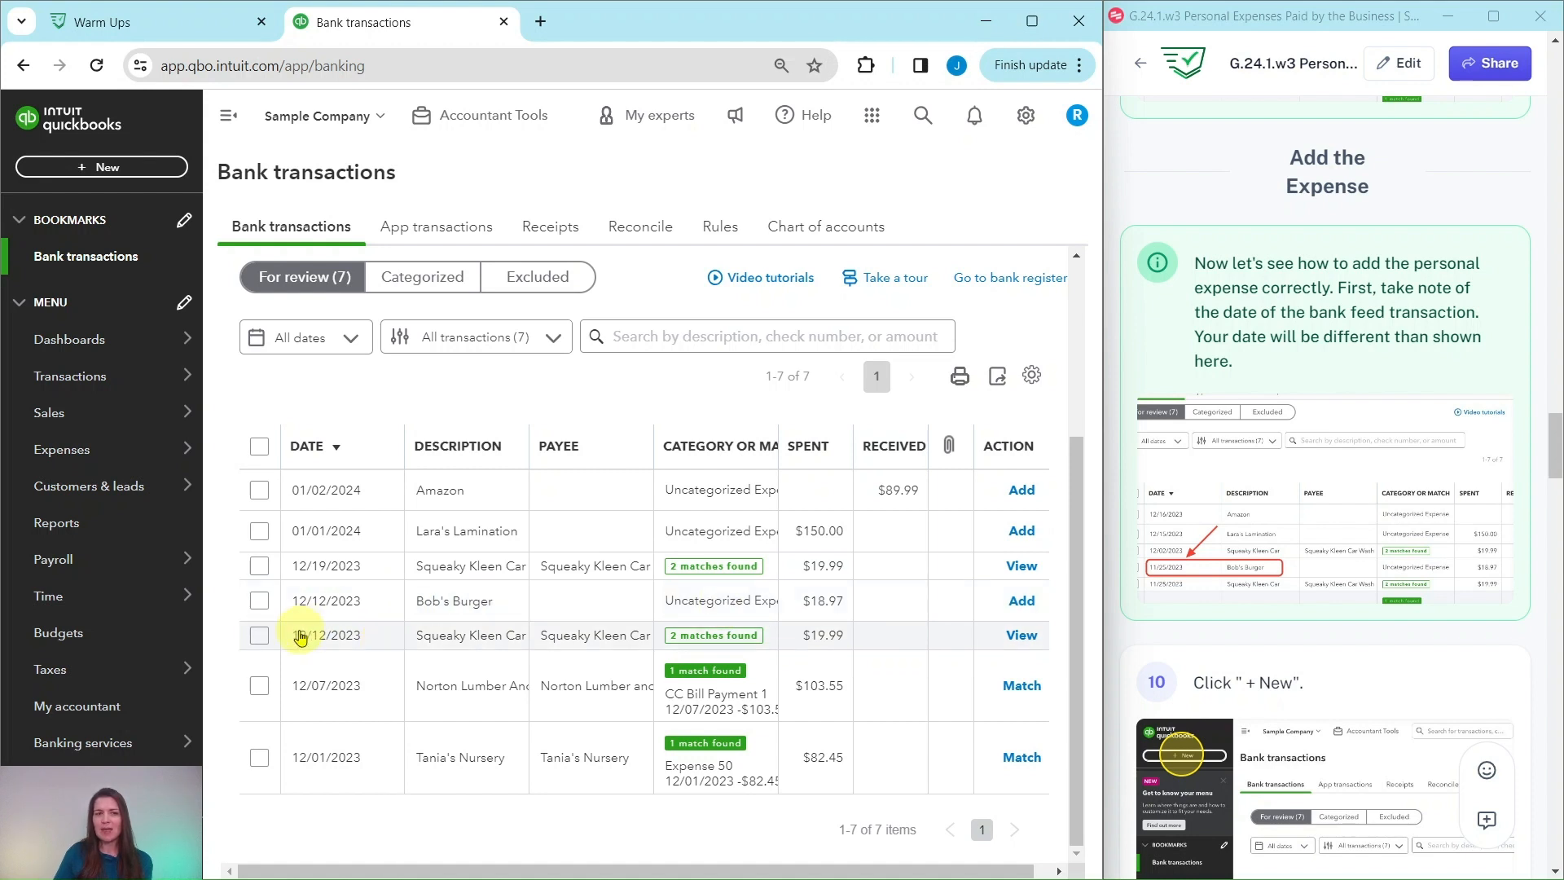
{"action": "scroll", "coordinate": [1328, 592], "scroll_direction": "down", "scroll_amount": 4}
{"action": "scroll", "coordinate": [1327, 592], "scroll_direction": "down", "scroll_amount": 3}
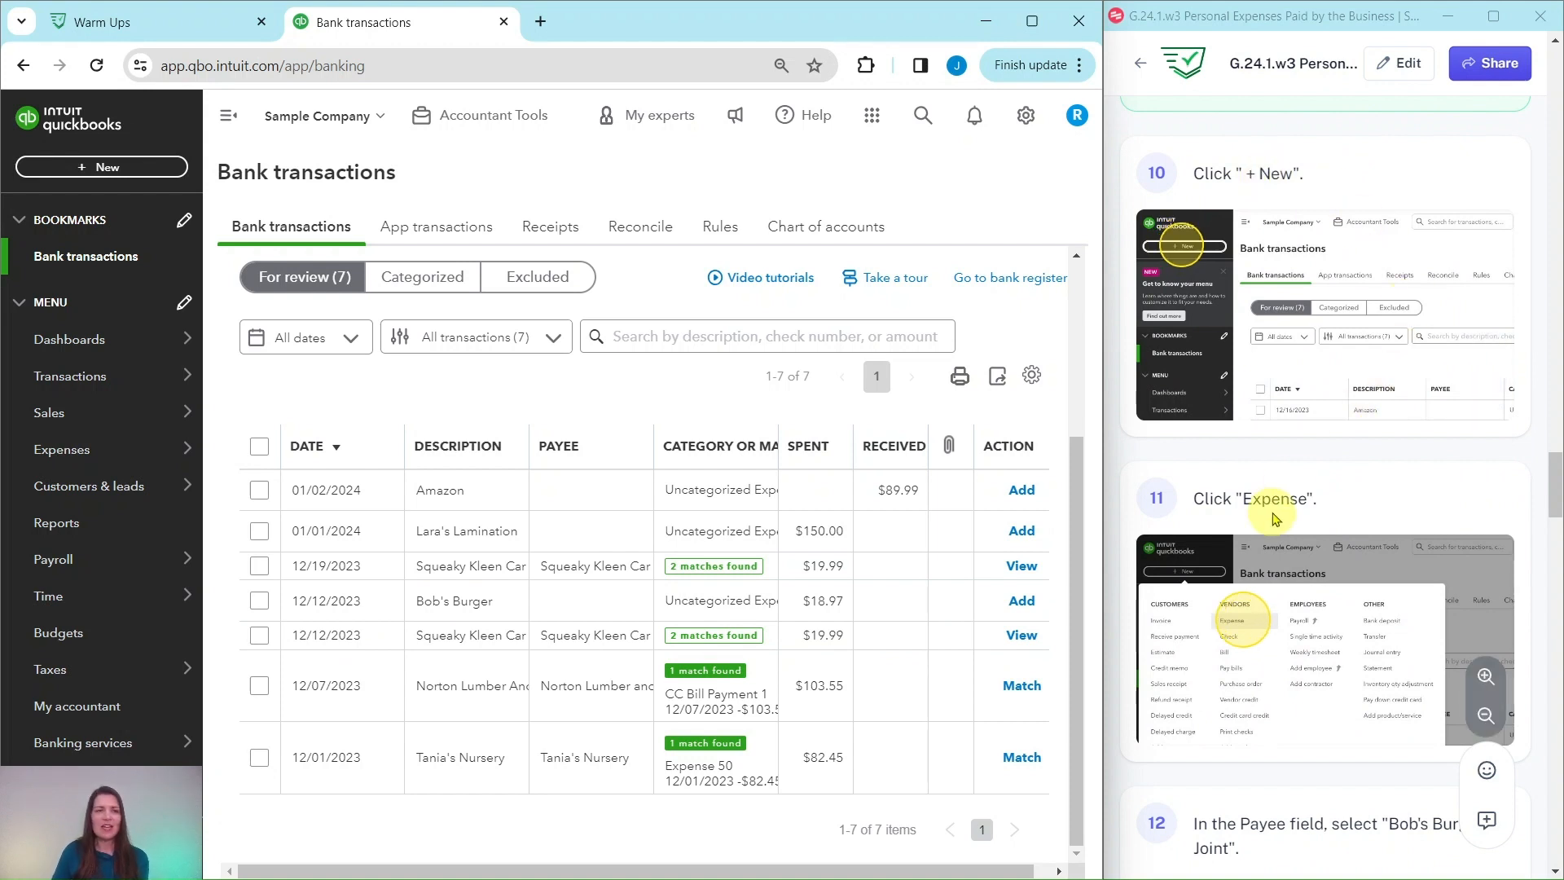
{"action": "left_click", "coordinate": [101, 174]}
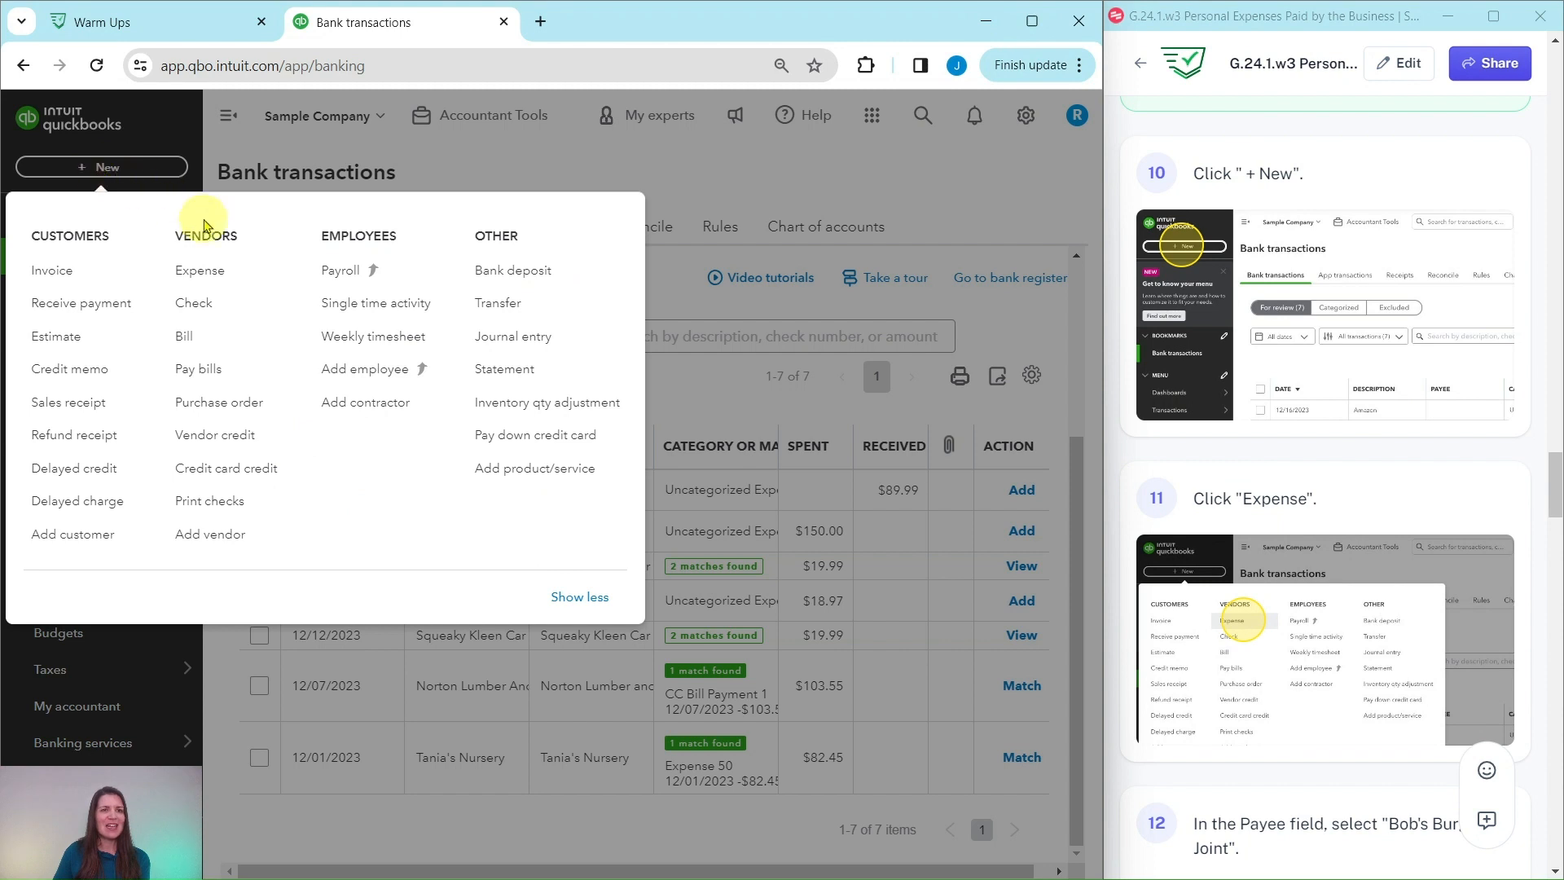
{"action": "left_click", "coordinate": [199, 280]}
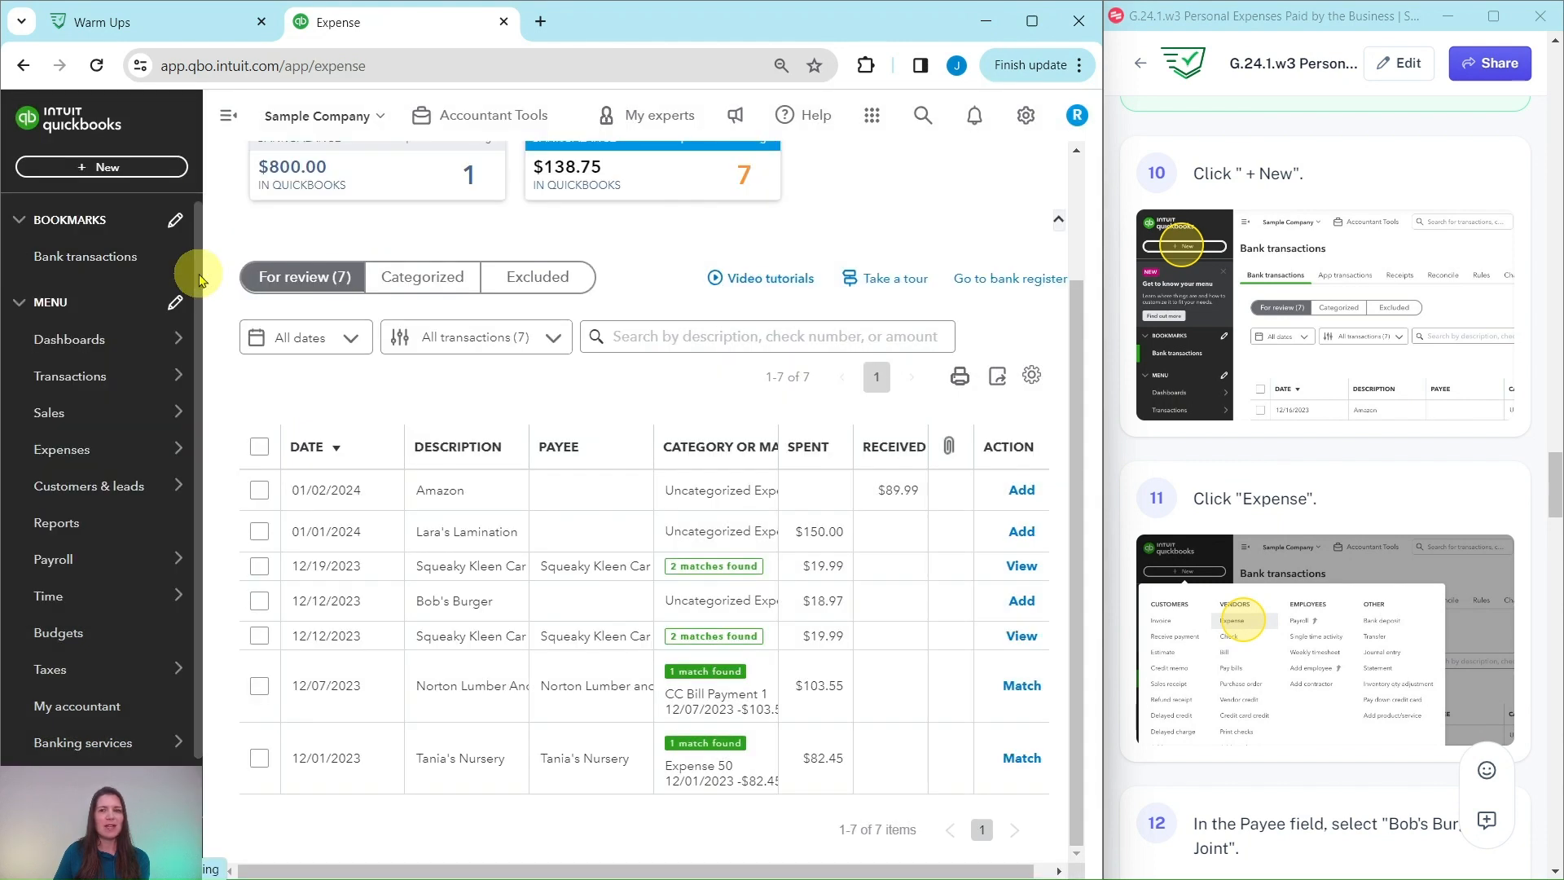
Set the expense's payee to Bob's Burger Joint and its payment account to Mastercard.
{"action": "scroll", "coordinate": [1254, 368], "scroll_direction": "down", "scroll_amount": 1}
{"action": "scroll", "coordinate": [1255, 368], "scroll_direction": "down", "scroll_amount": 7}
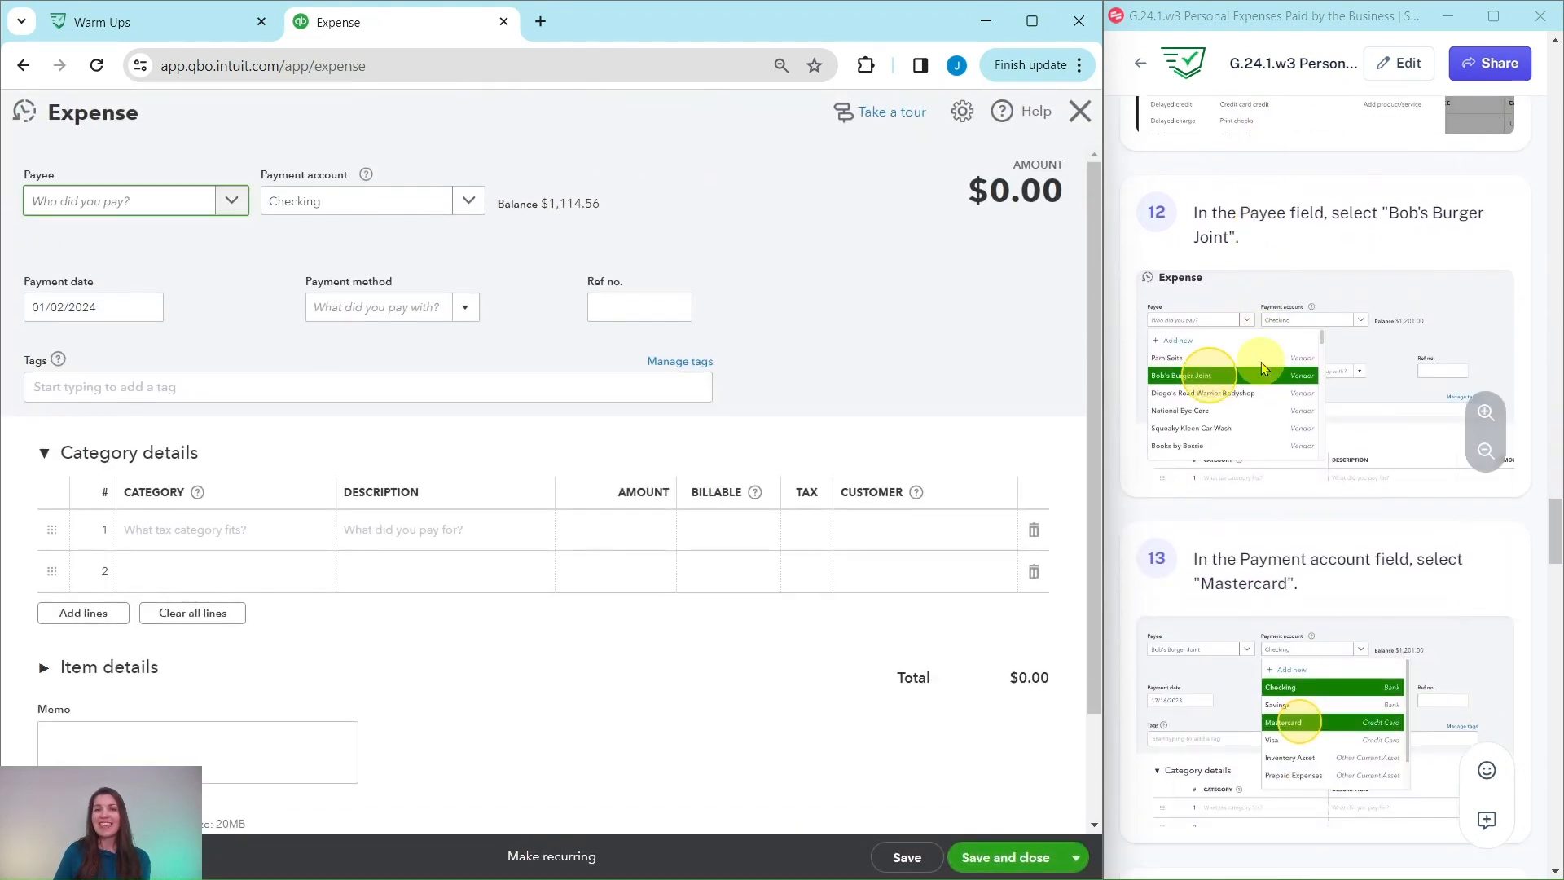
{"action": "scroll", "coordinate": [1277, 368], "scroll_direction": "down", "scroll_amount": 1}
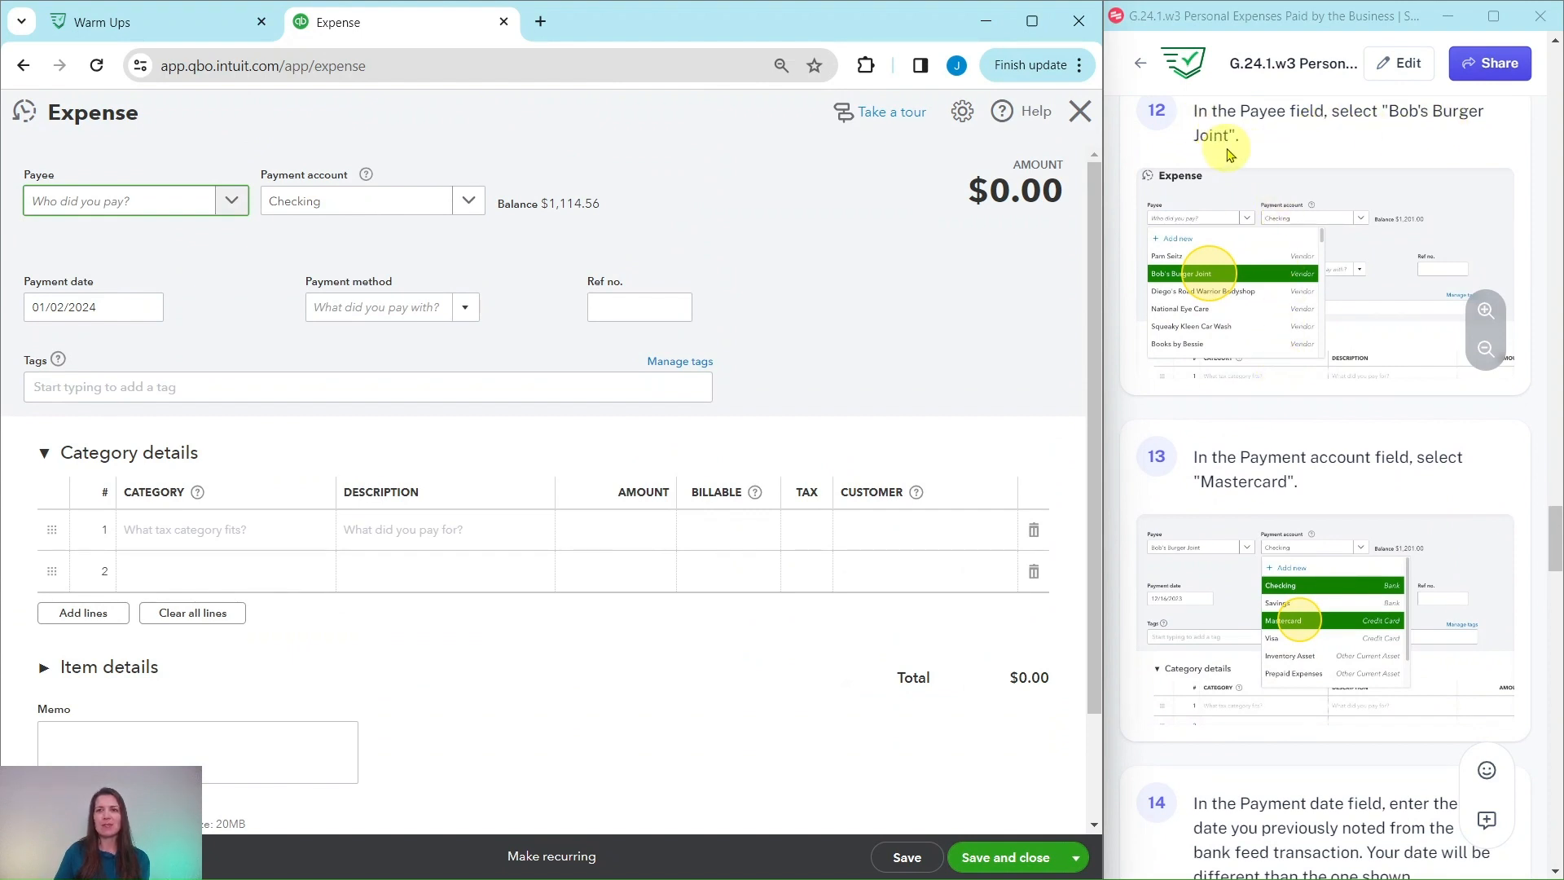
{"action": "left_click", "coordinate": [231, 204]}
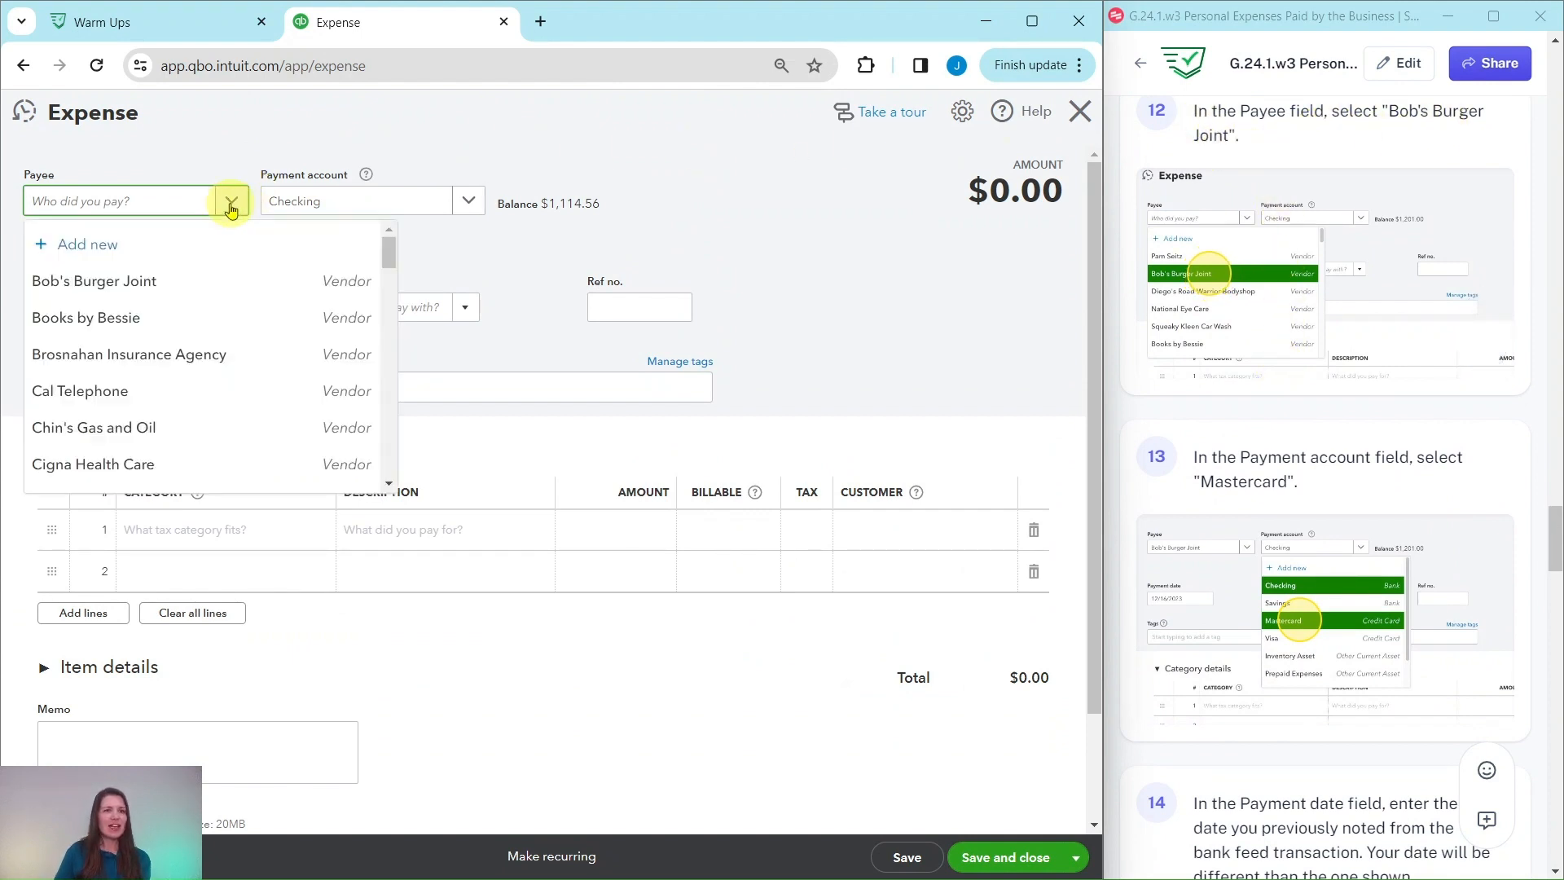
{"action": "left_click", "coordinate": [92, 285]}
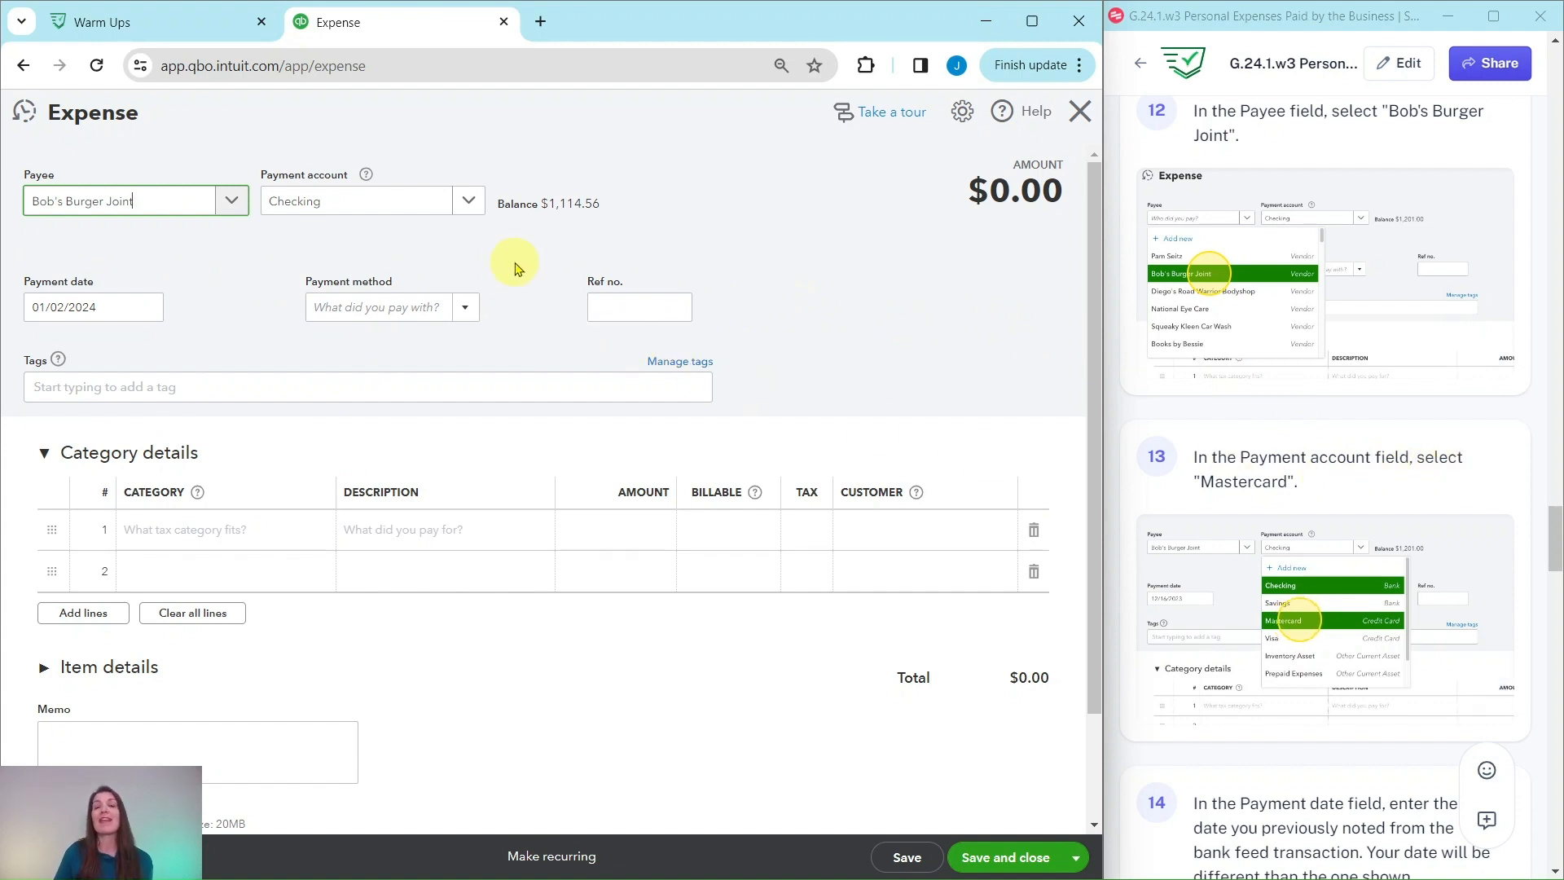
{"action": "left_click", "coordinate": [470, 204]}
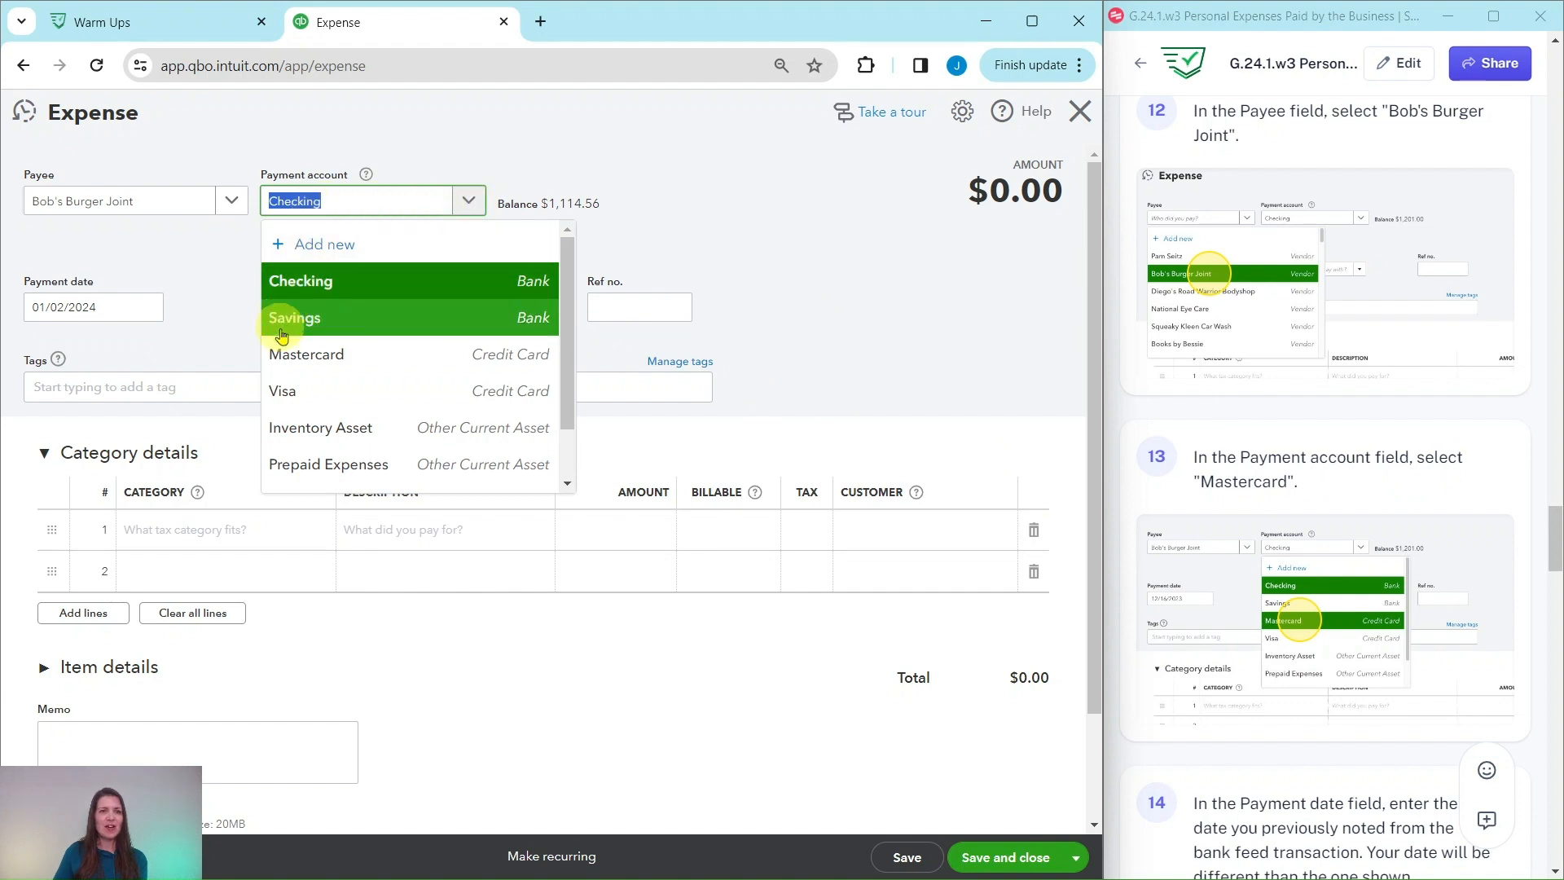
{"action": "left_click", "coordinate": [304, 359]}
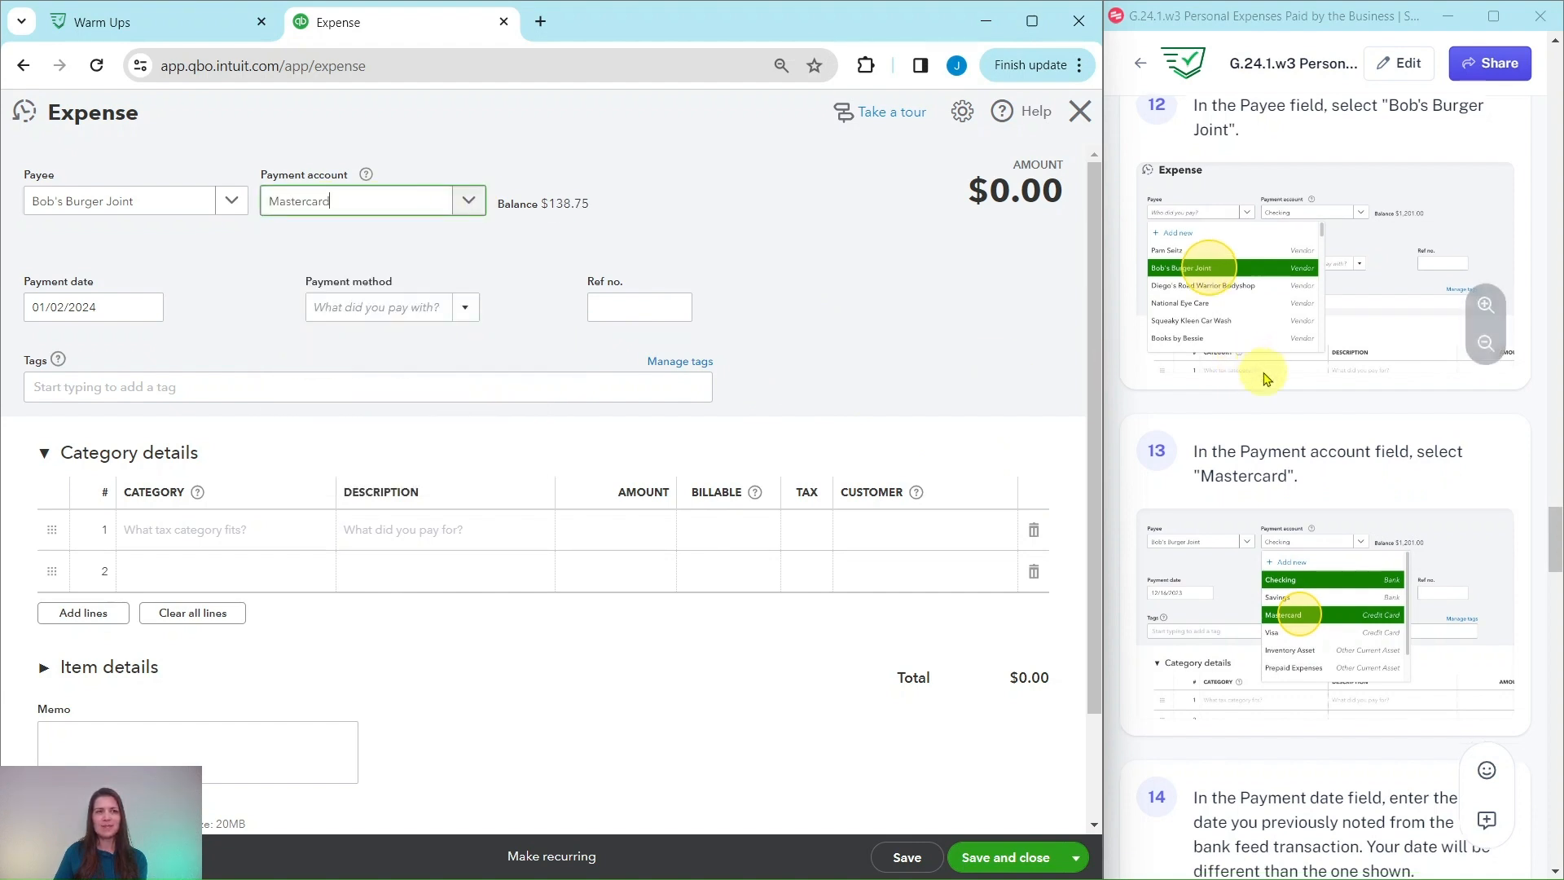
Set the expense's payment date to 12/12/2023, matching the Bob's Burger bank feed transaction.
{"action": "scroll", "coordinate": [1267, 374], "scroll_direction": "down", "scroll_amount": 4}
{"action": "scroll", "coordinate": [1275, 380], "scroll_direction": "down", "scroll_amount": 3}
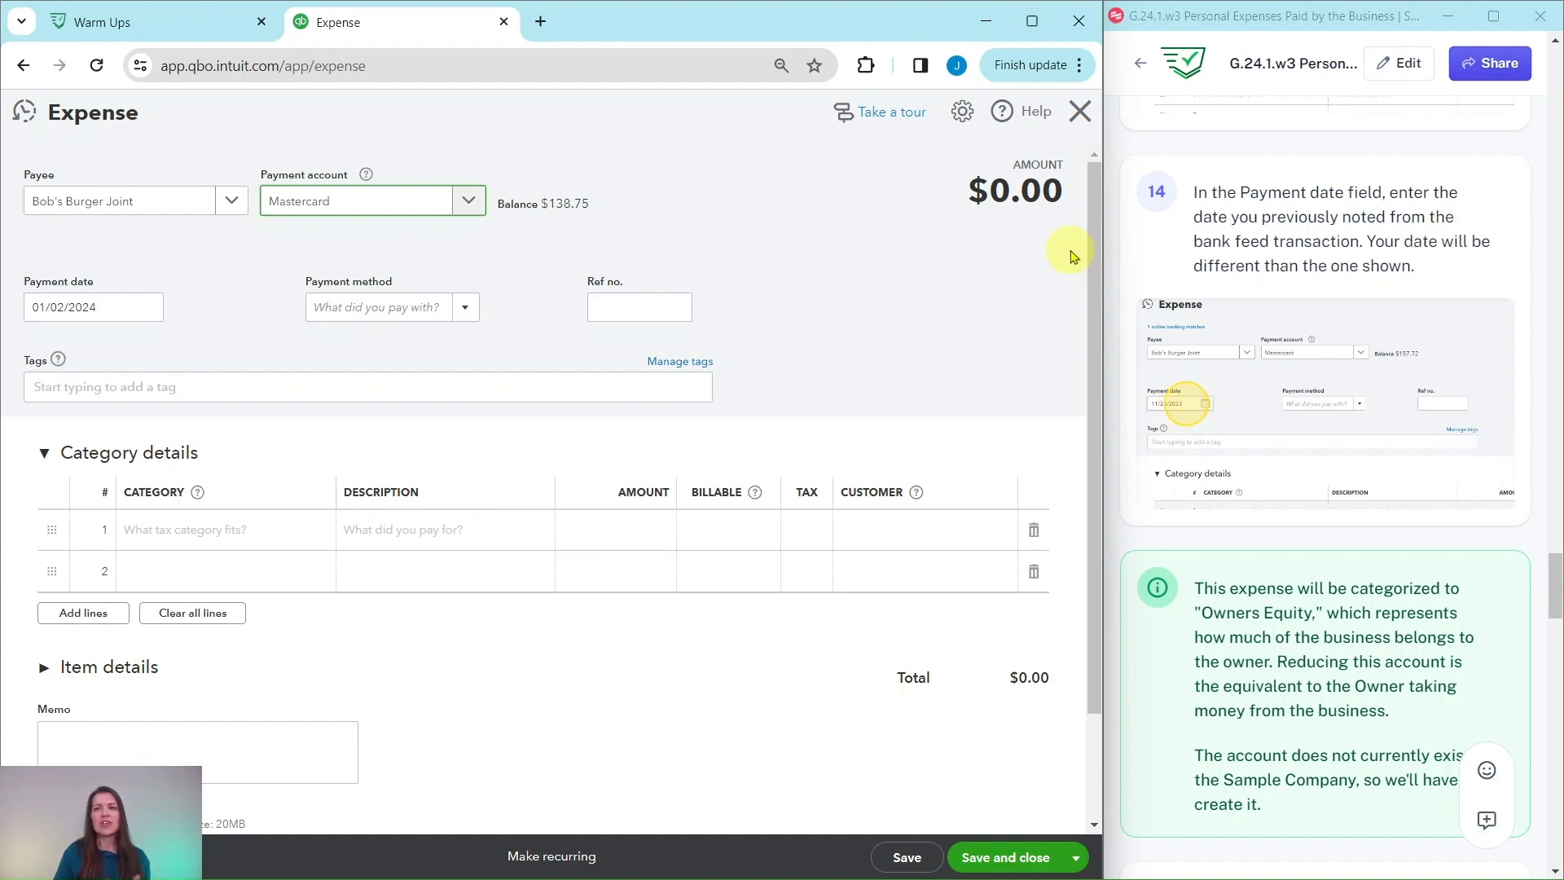
{"action": "left_click", "coordinate": [62, 302]}
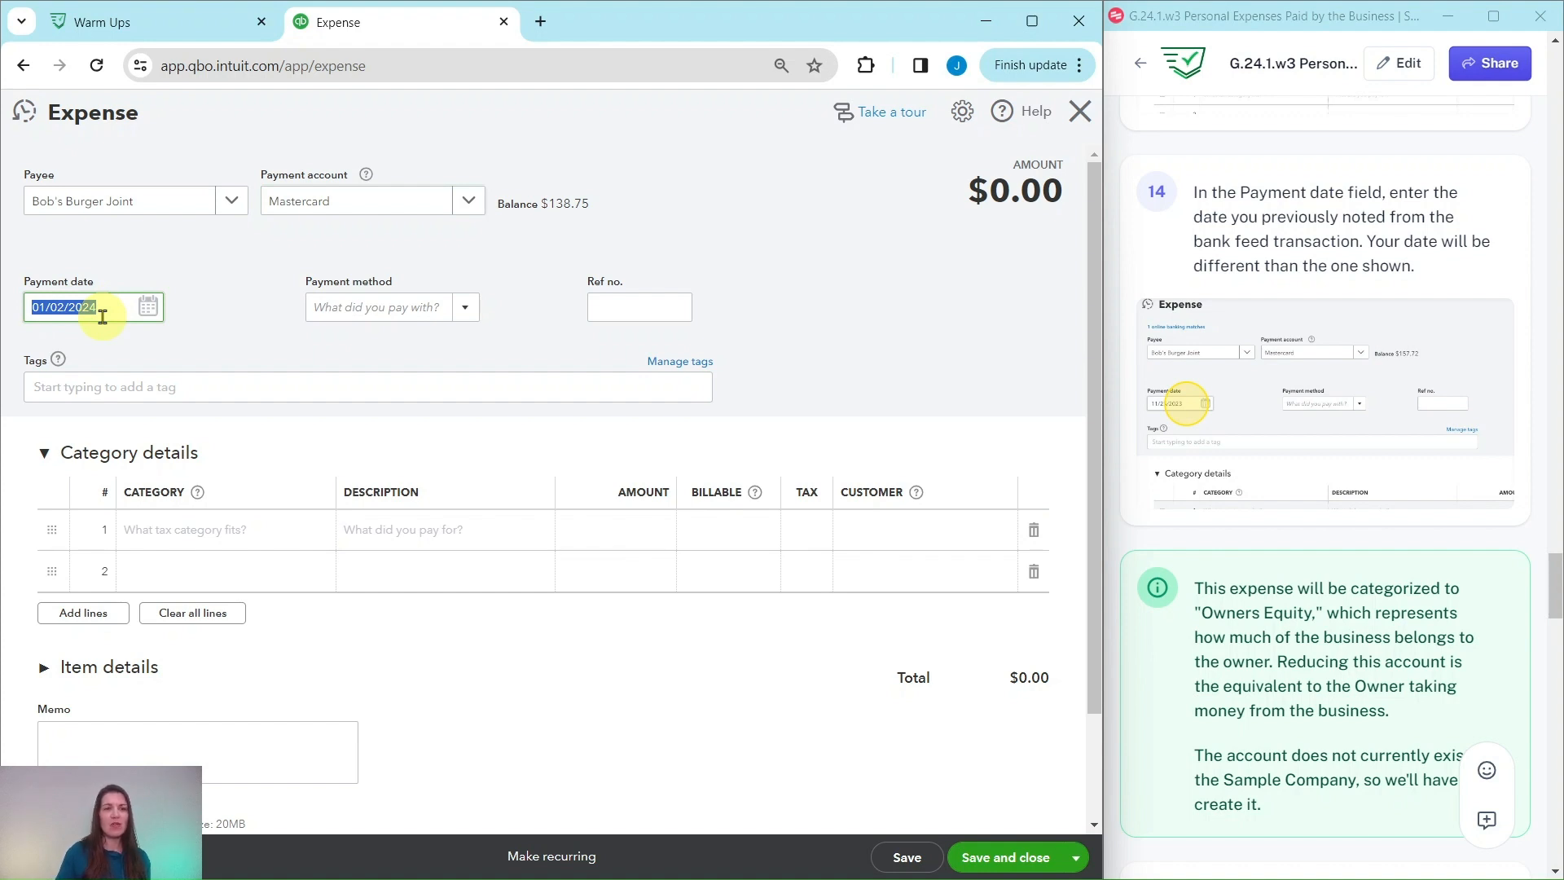
{"action": "left_click", "coordinate": [147, 306]}
{"action": "left_click", "coordinate": [41, 353]}
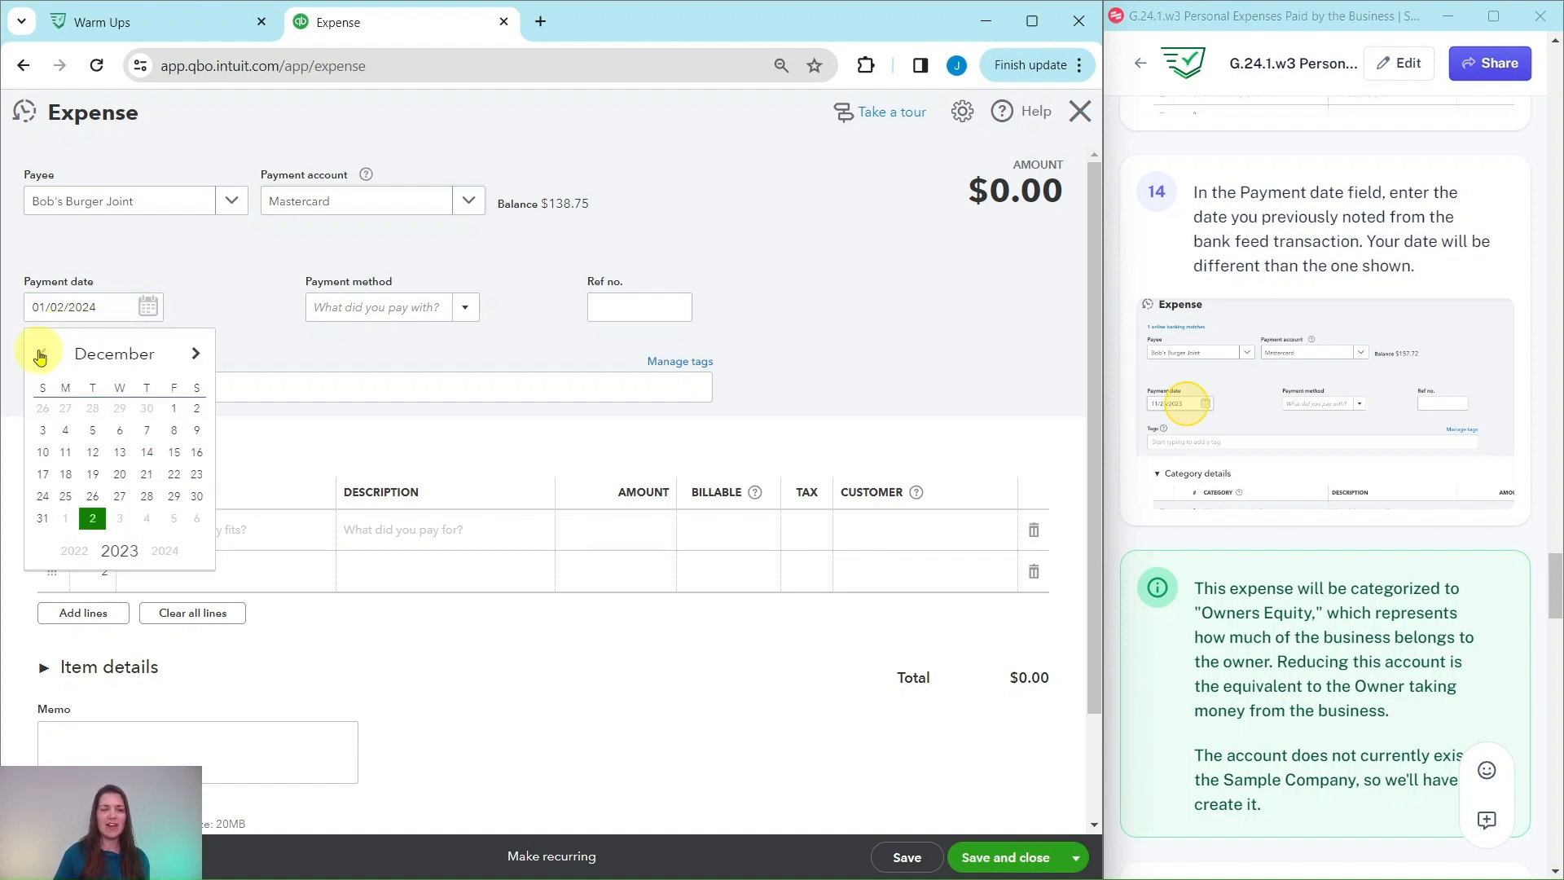
{"action": "left_click", "coordinate": [93, 453]}
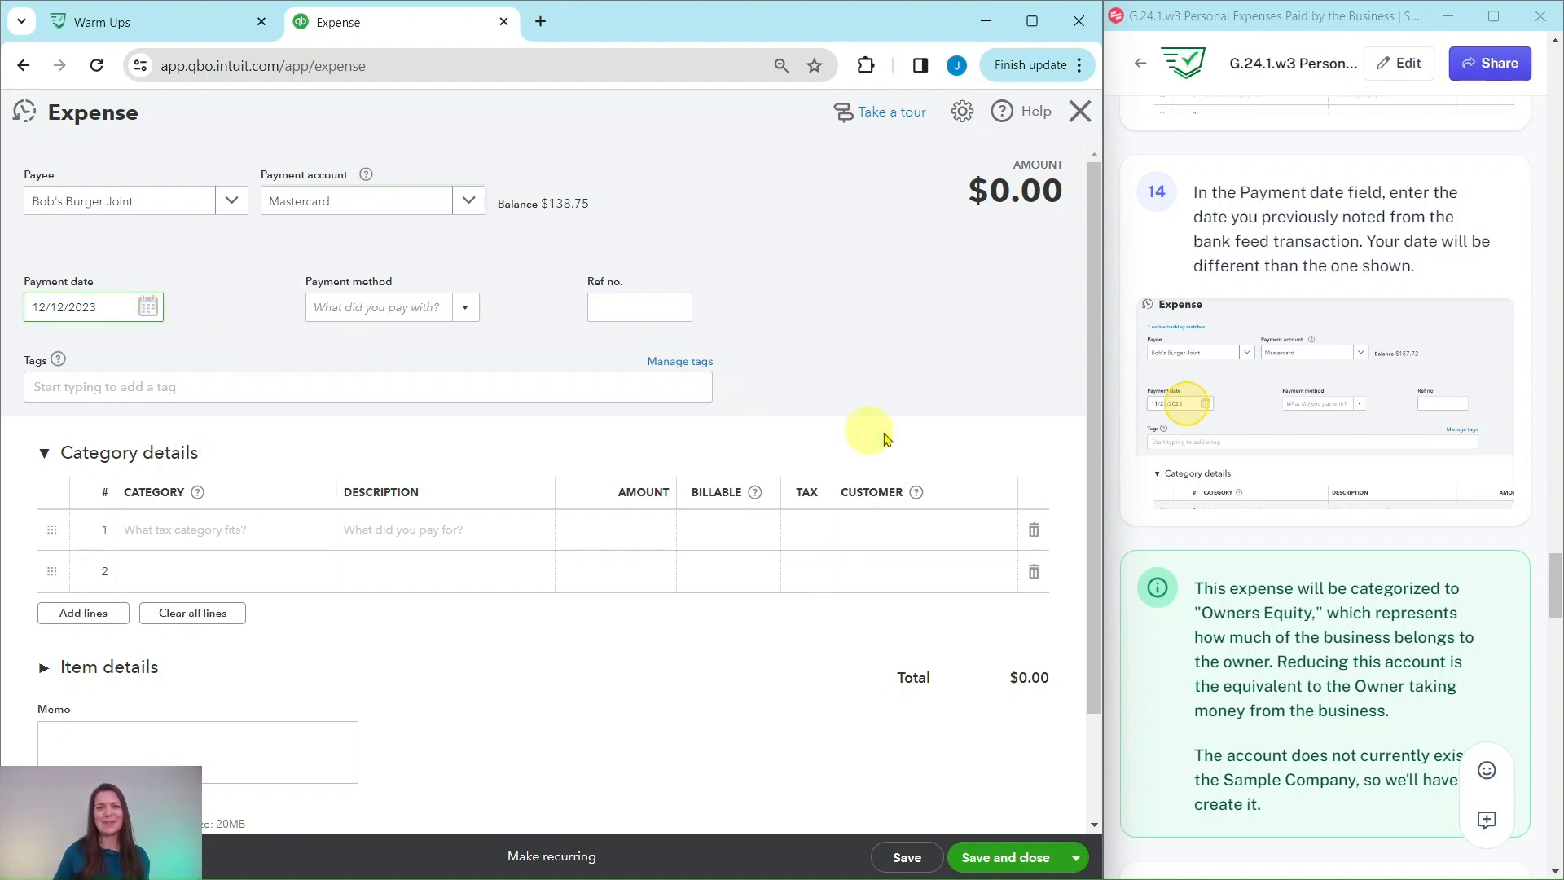
Read the guide's Owner's Equity explanation and add "Owner's Equity" as a new category on the first expense line.
{"action": "scroll", "coordinate": [873, 433], "scroll_direction": "down", "scroll_amount": 1}
{"action": "scroll", "coordinate": [1384, 399], "scroll_direction": "down", "scroll_amount": 3}
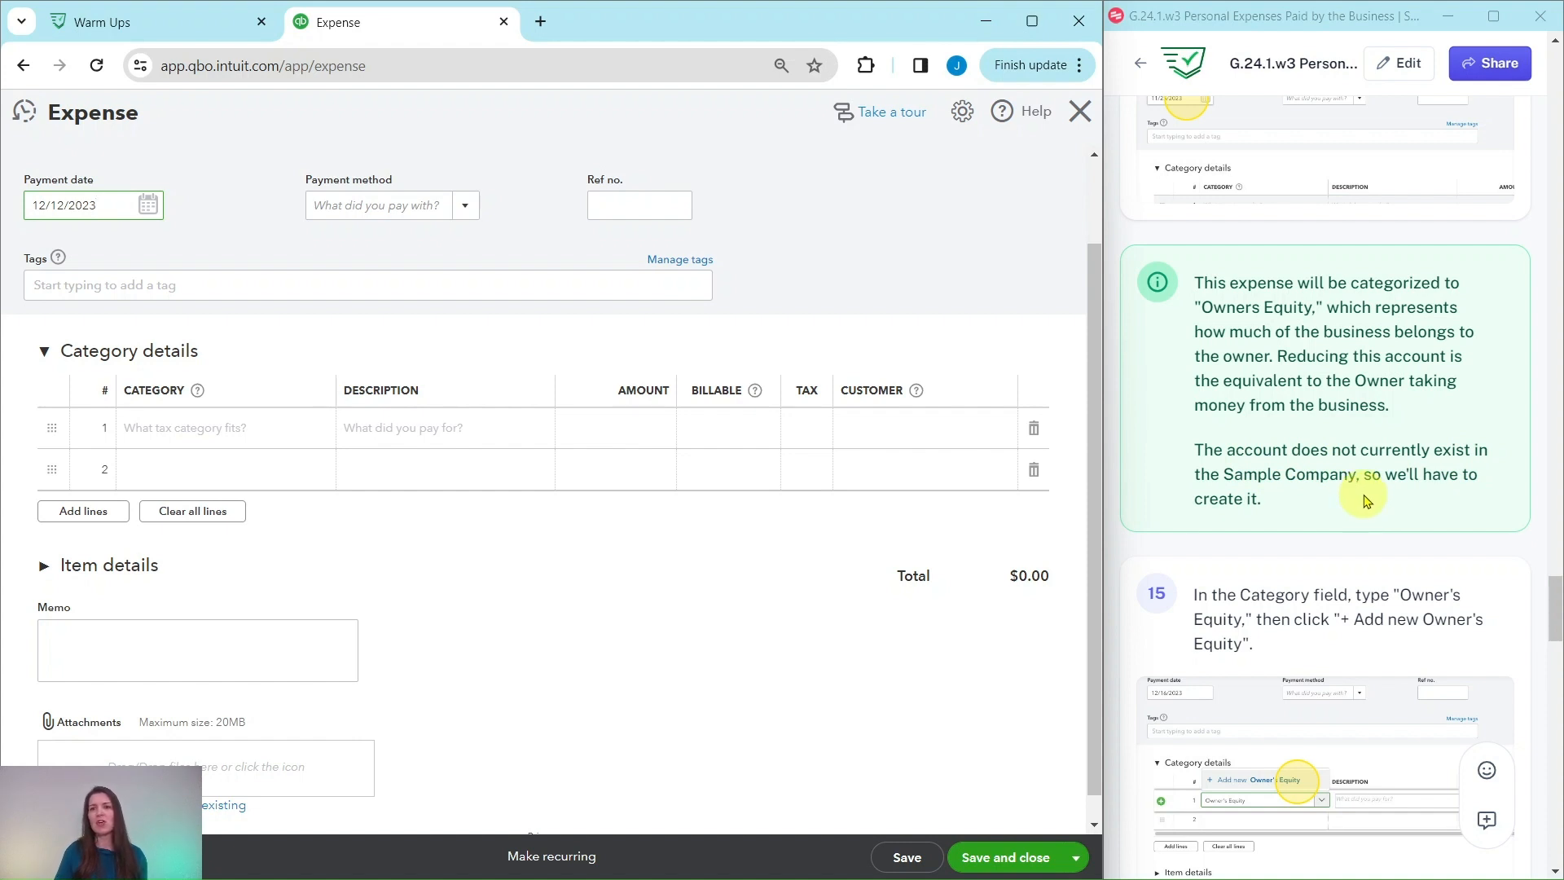
{"action": "scroll", "coordinate": [1368, 495], "scroll_direction": "down", "scroll_amount": 4}
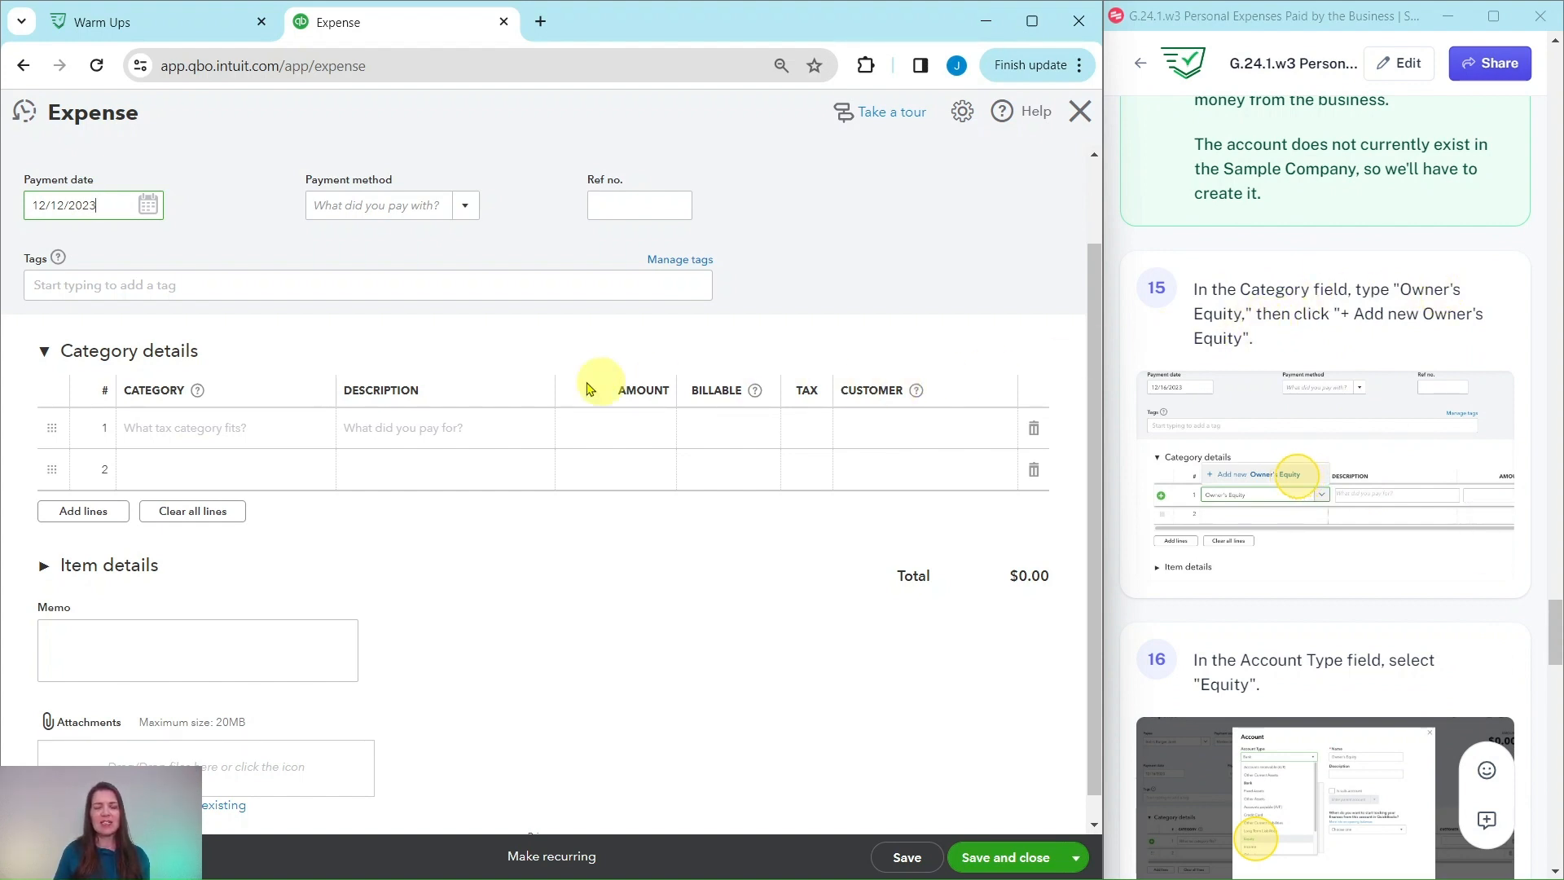
{"action": "left_click", "coordinate": [157, 432]}
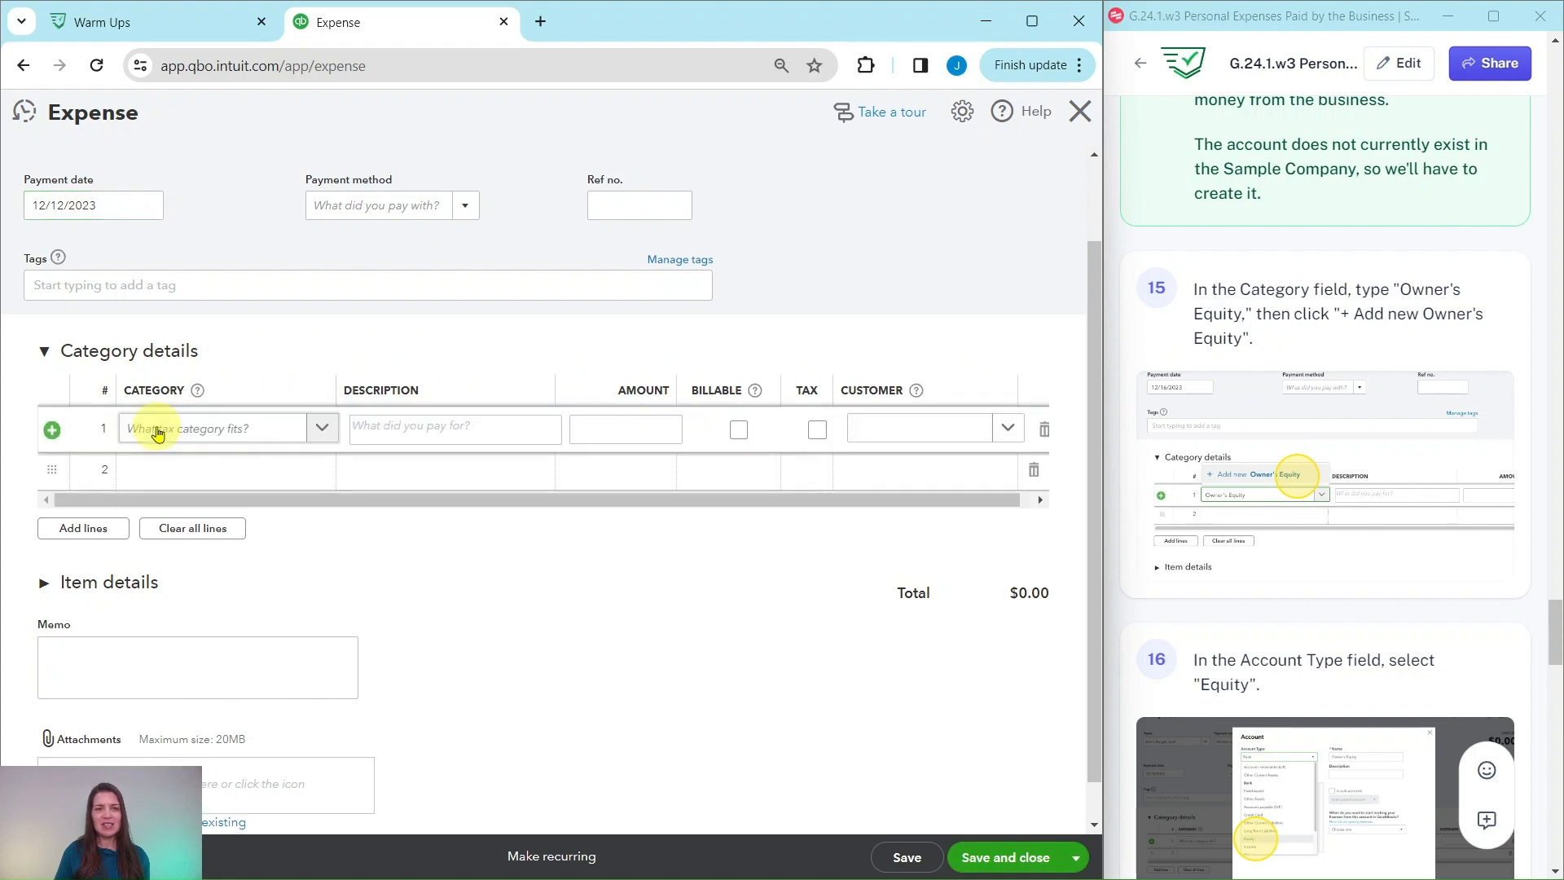
{"action": "left_click", "coordinate": [149, 432]}
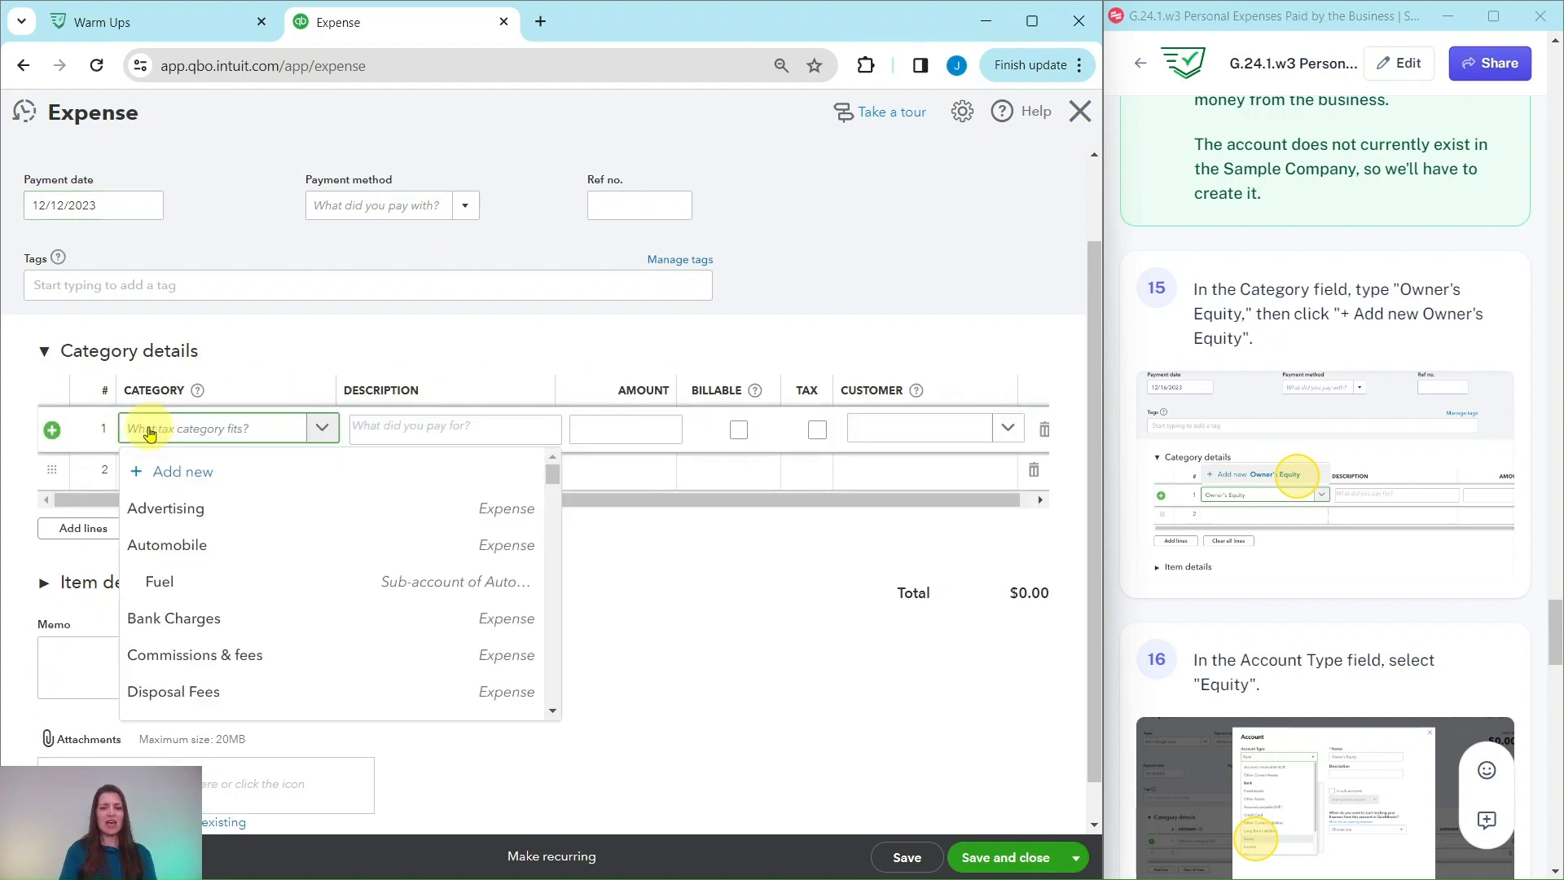
{"action": "type", "text": "Owner's"}
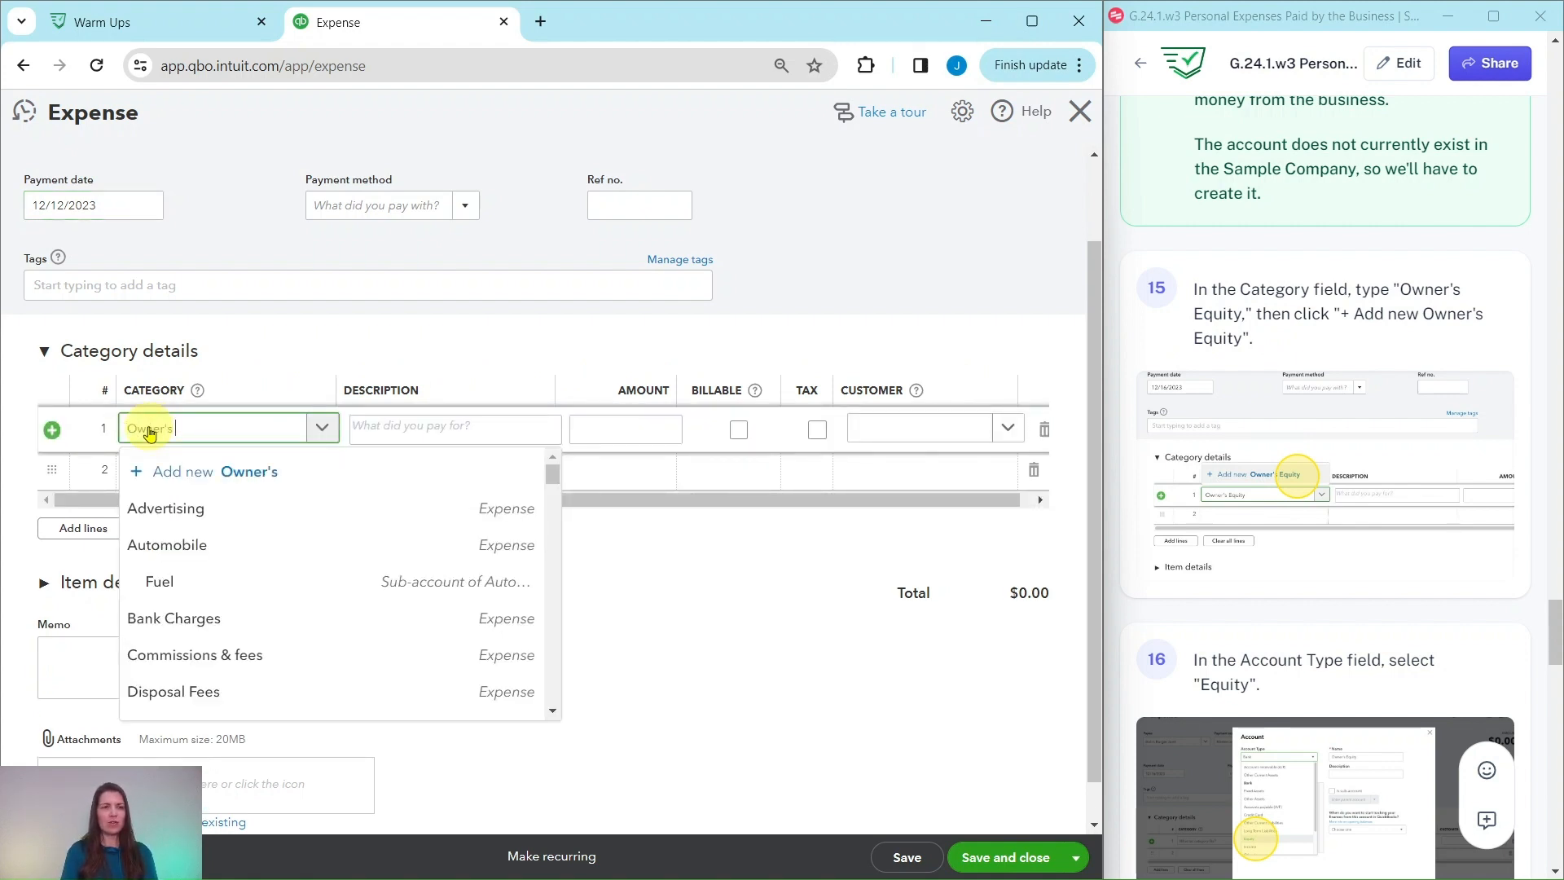
{"action": "type", "text": " Equity"}
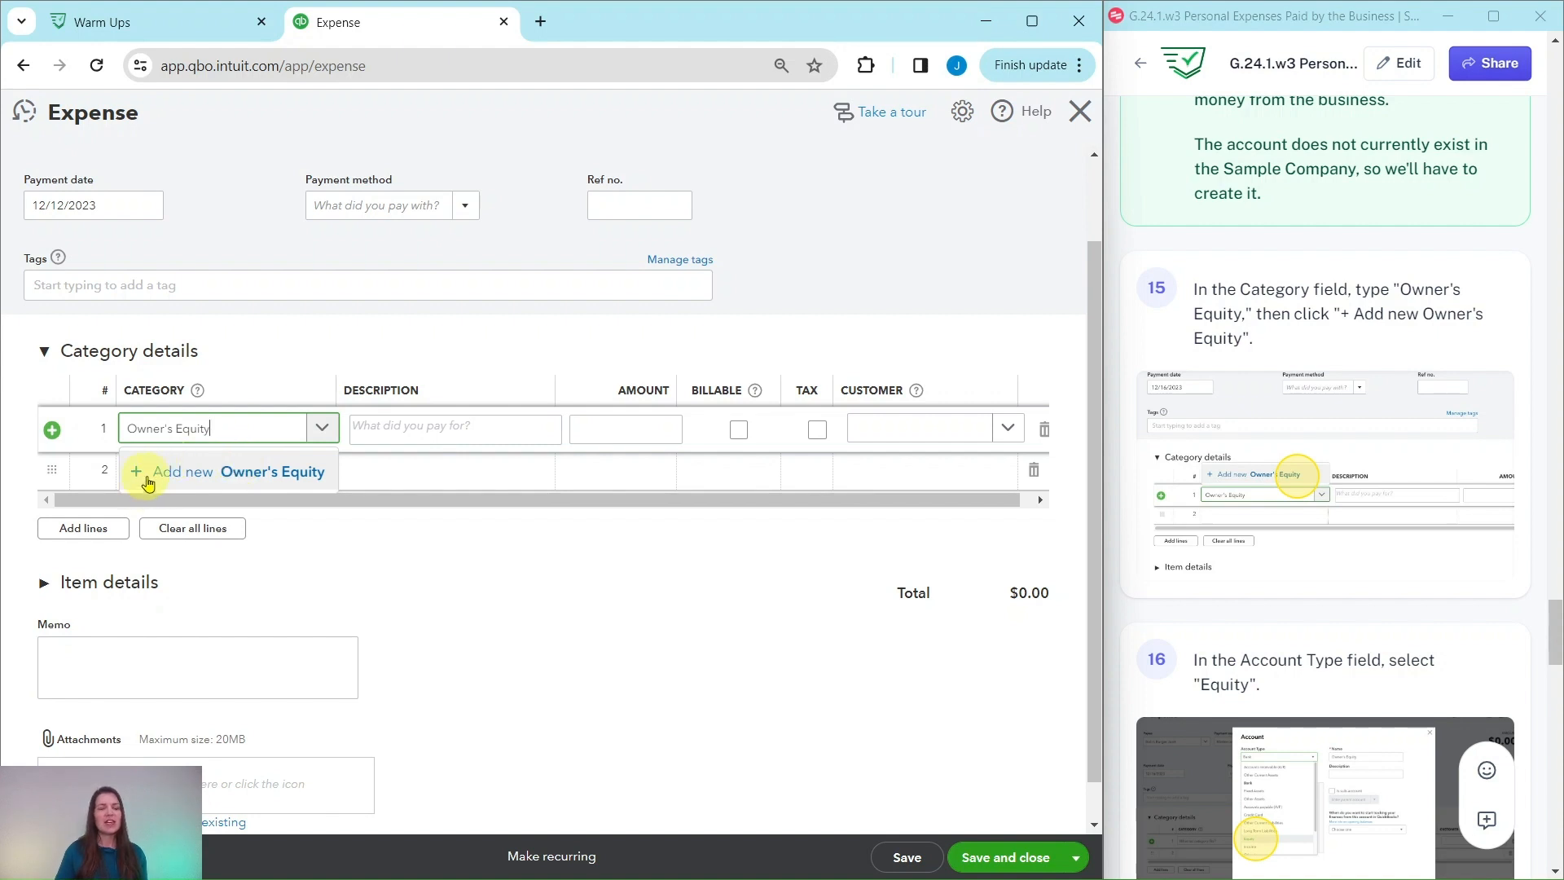
{"action": "left_click", "coordinate": [209, 480]}
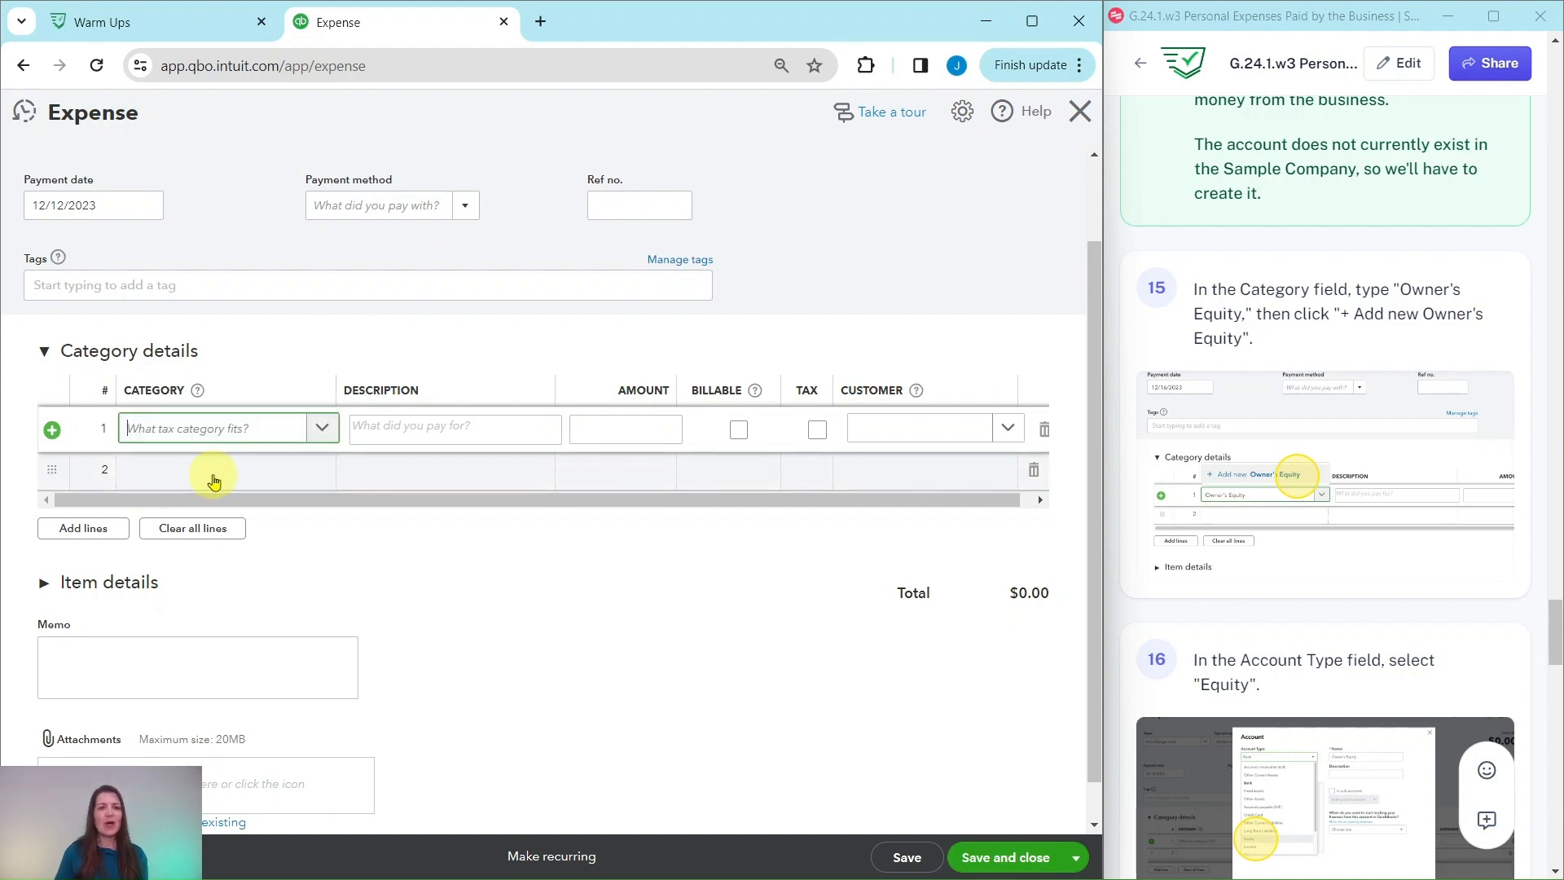
Give the new Owner's Equity account the account type Equity and detail type Owner's Equity, and save it.
{"action": "scroll", "coordinate": [1329, 522], "scroll_direction": "down", "scroll_amount": 5}
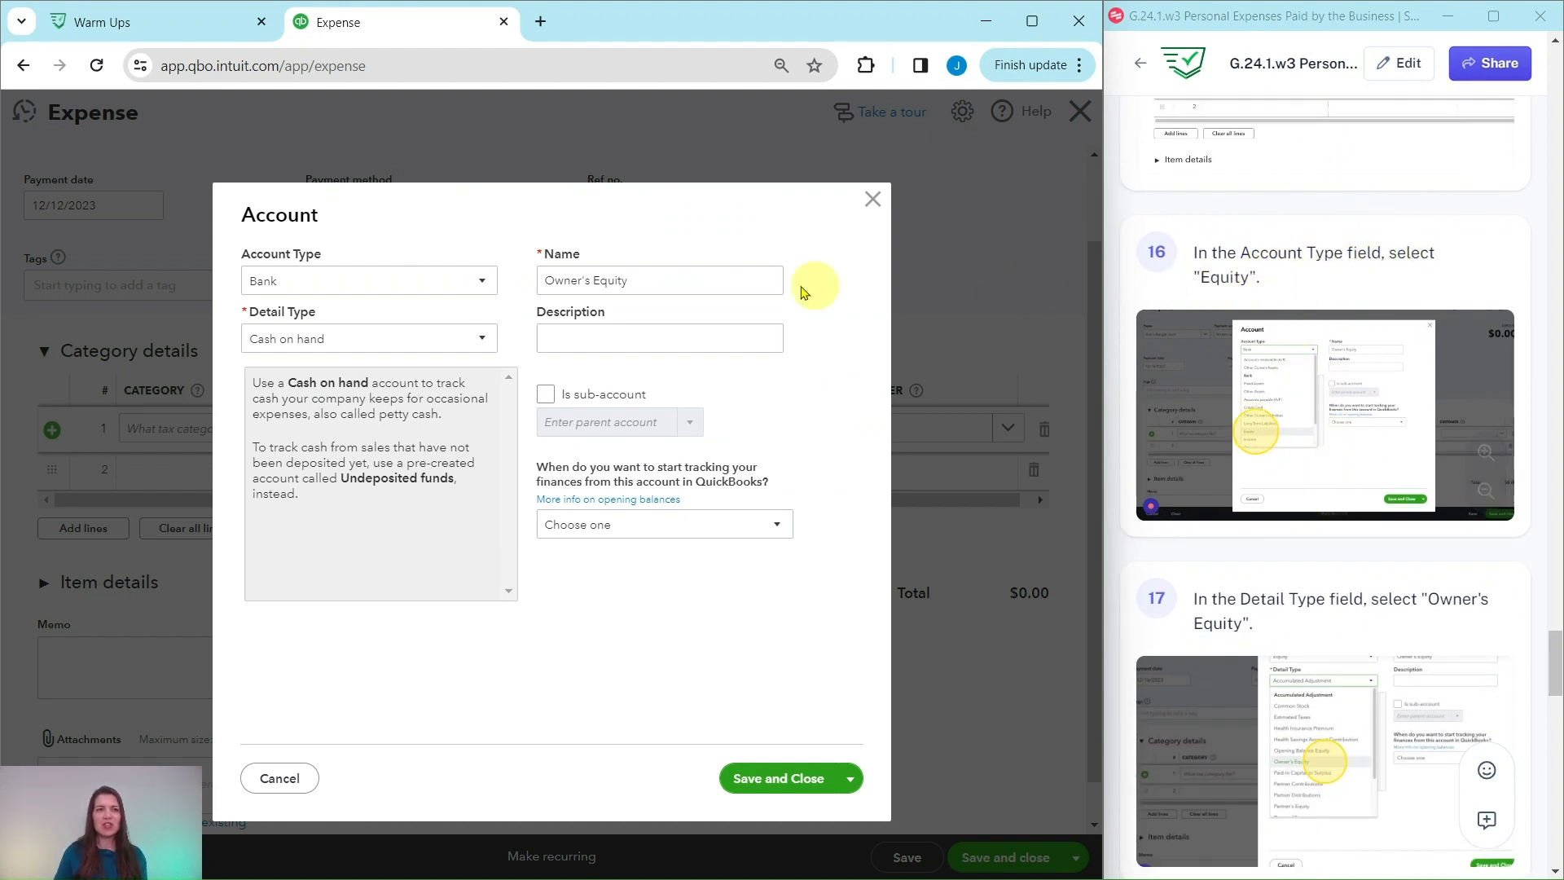
{"action": "left_click", "coordinate": [482, 282]}
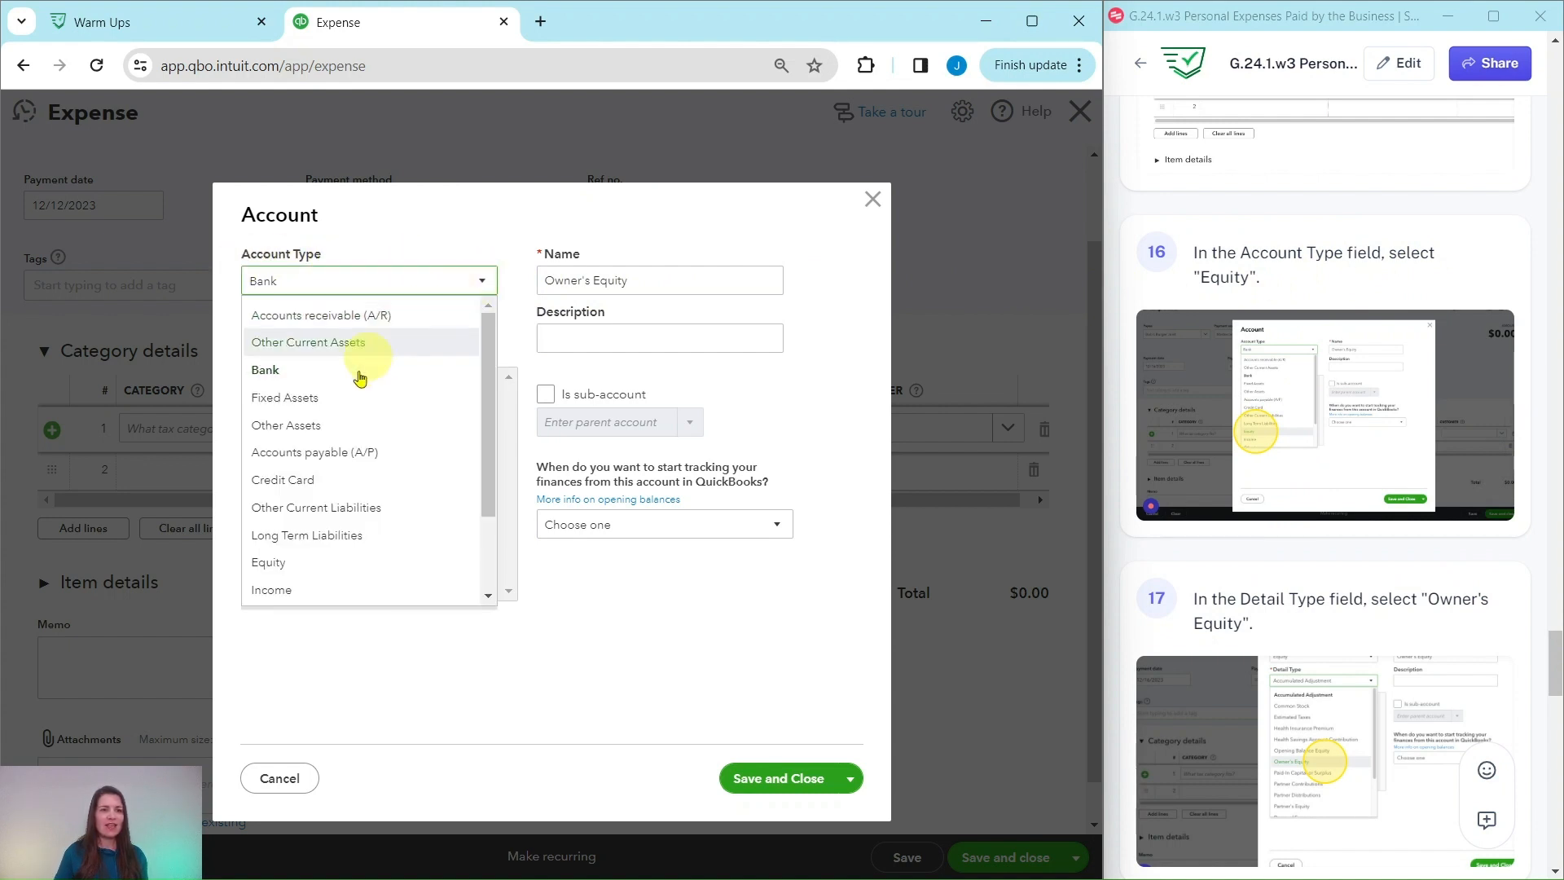
{"action": "left_click", "coordinate": [277, 563]}
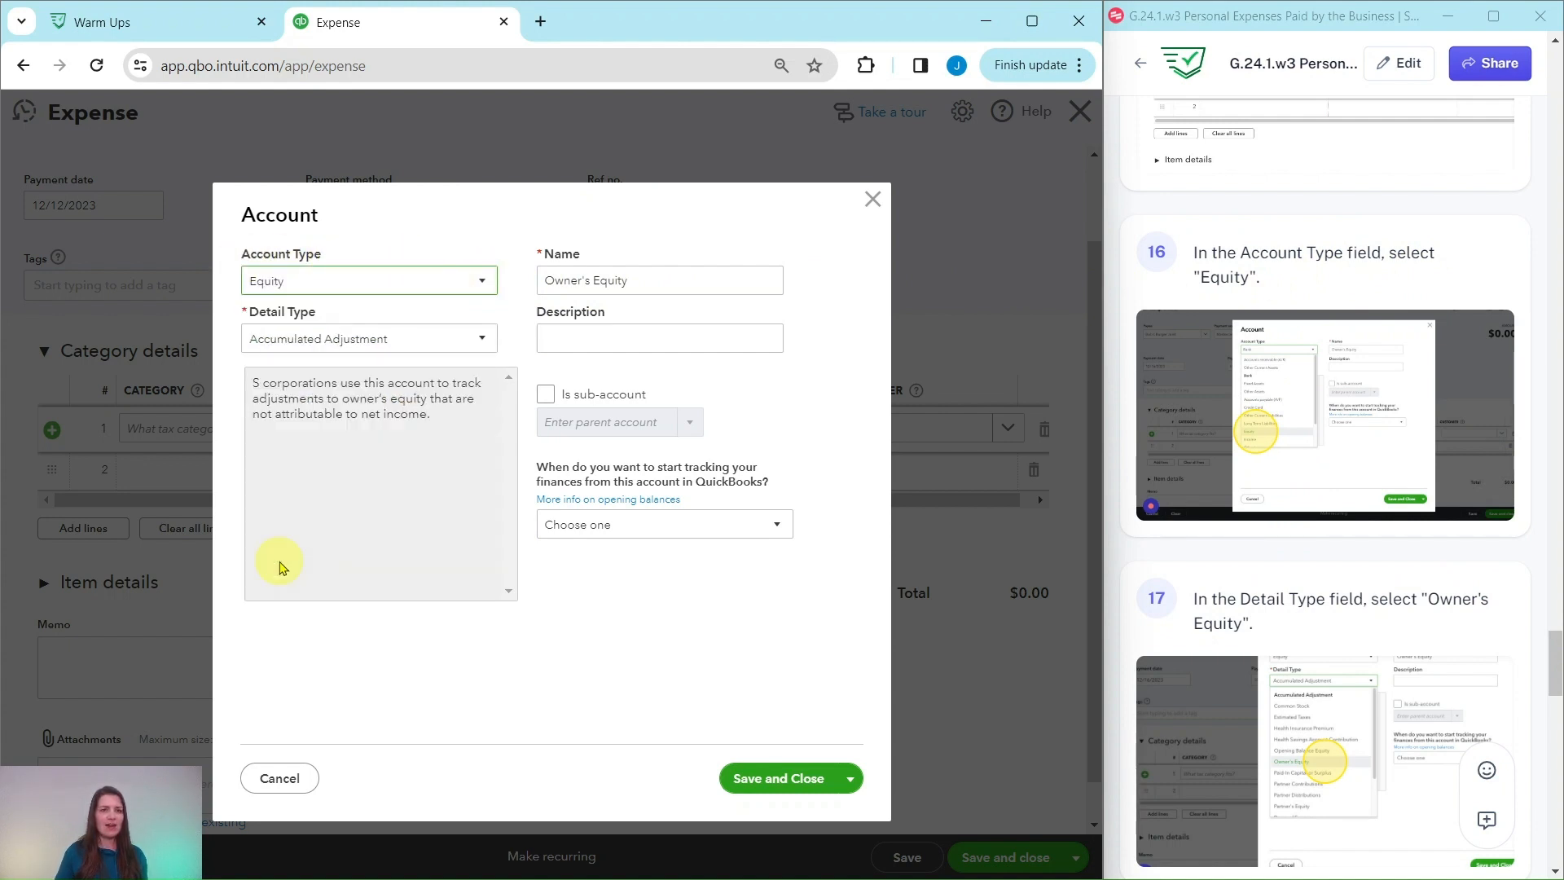
{"action": "left_click", "coordinate": [484, 340]}
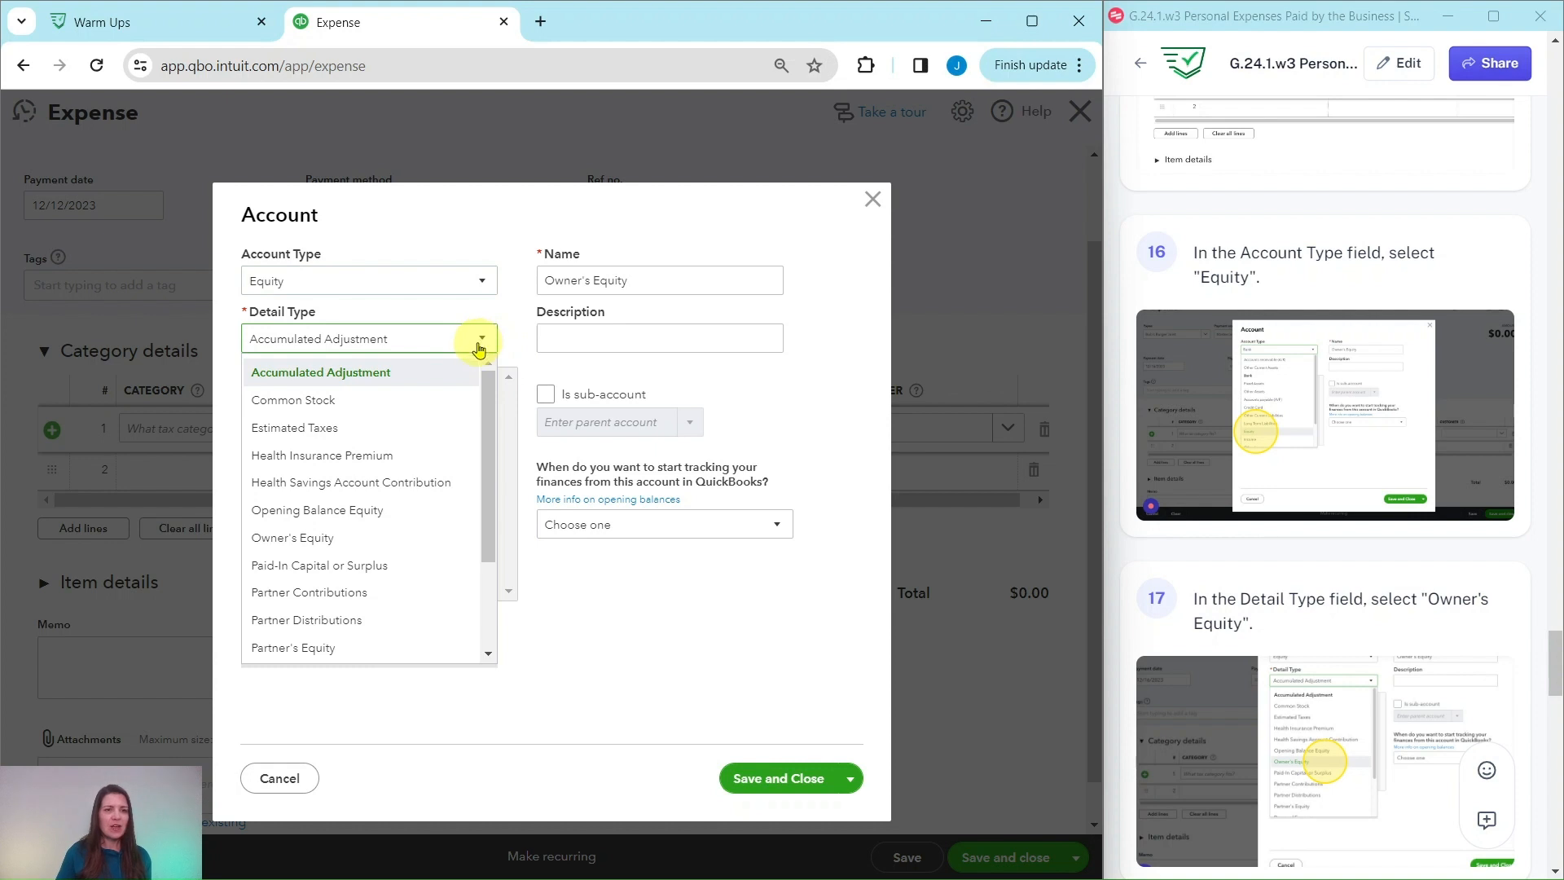
{"action": "left_click", "coordinate": [294, 544]}
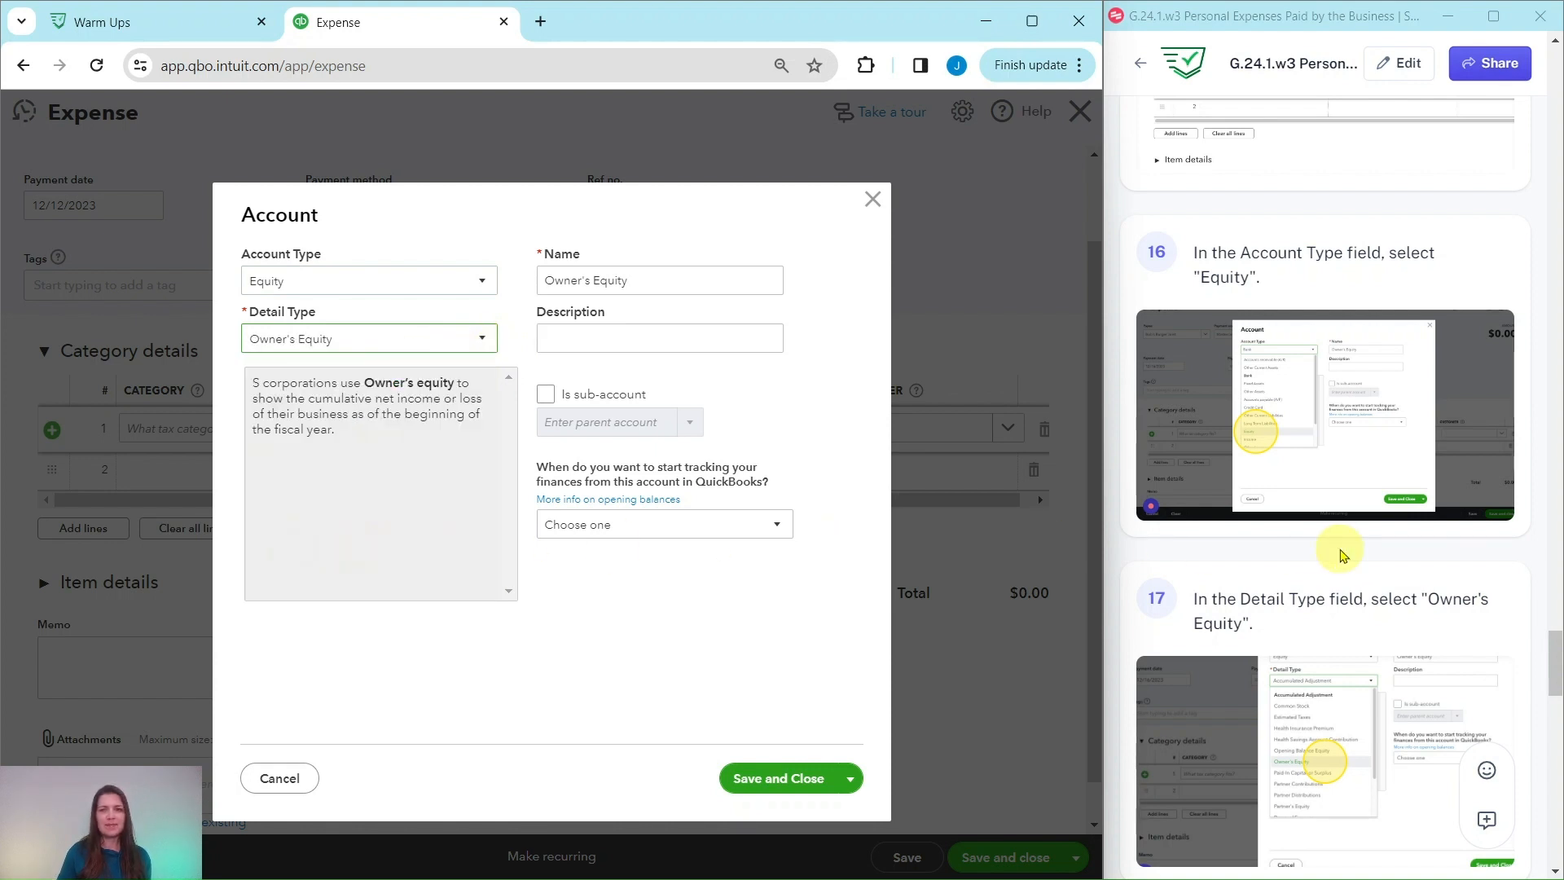
{"action": "scroll", "coordinate": [1340, 549], "scroll_direction": "down", "scroll_amount": 6}
{"action": "scroll", "coordinate": [1343, 556], "scroll_direction": "down", "scroll_amount": 2}
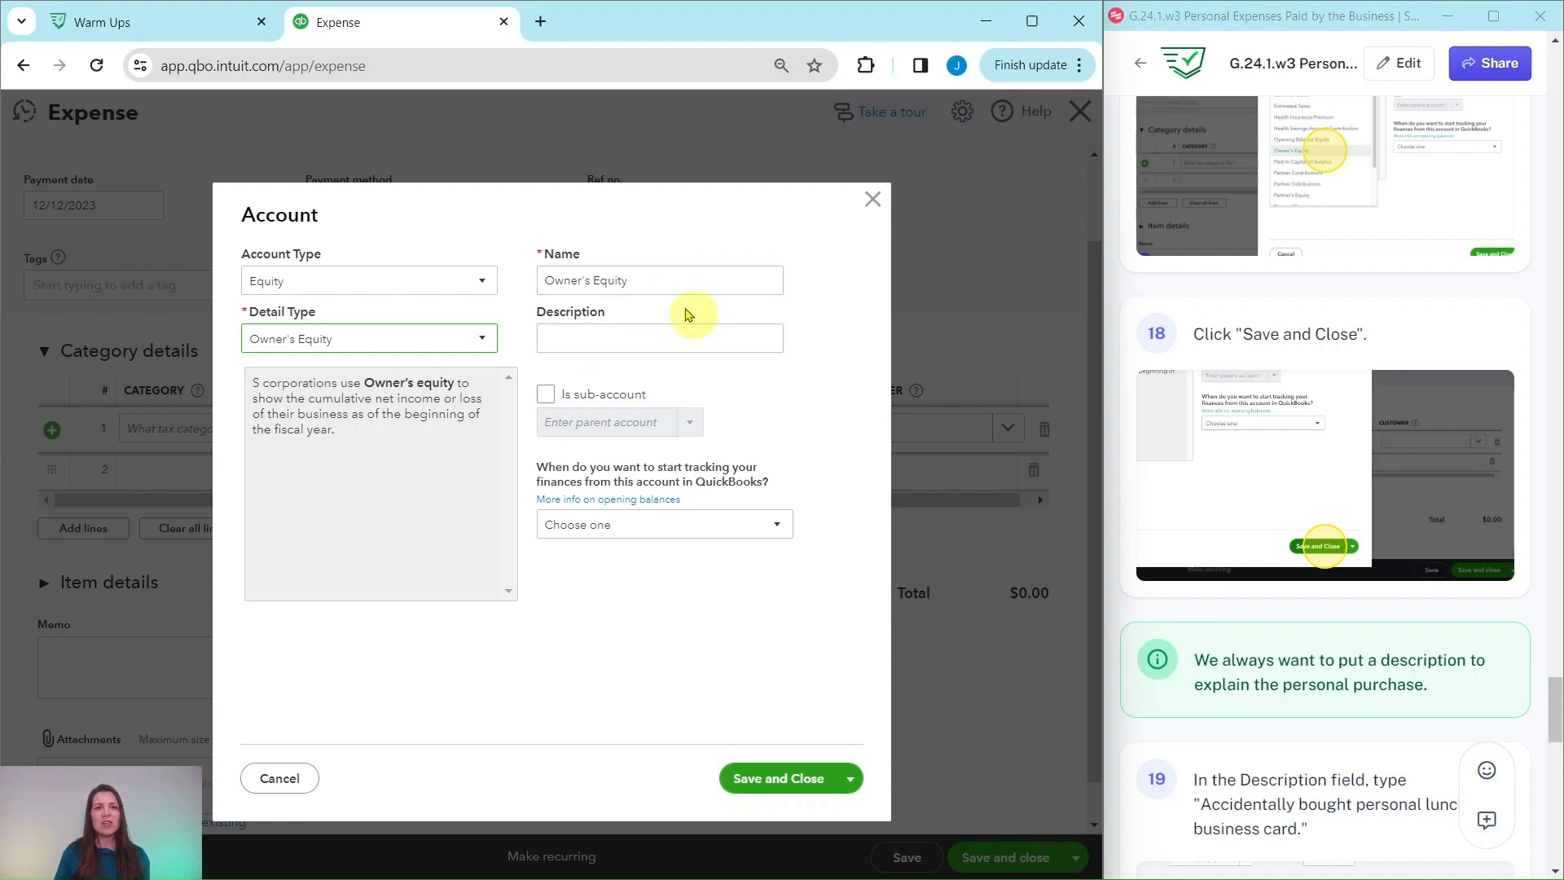
{"action": "left_click", "coordinate": [780, 780]}
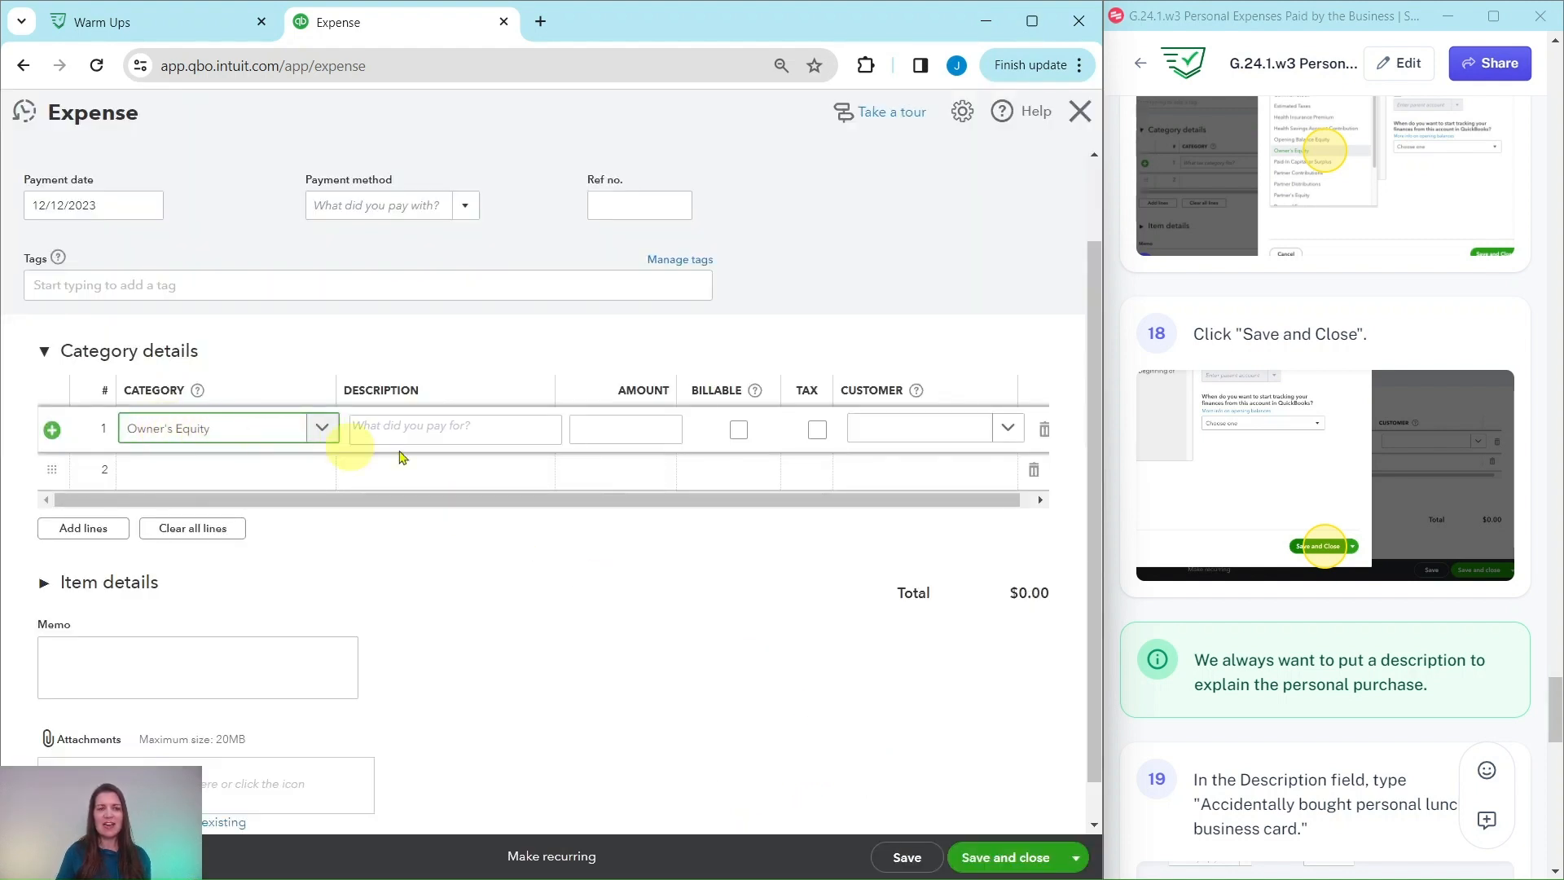
{"action": "scroll", "coordinate": [1365, 570], "scroll_direction": "down", "scroll_amount": 5}
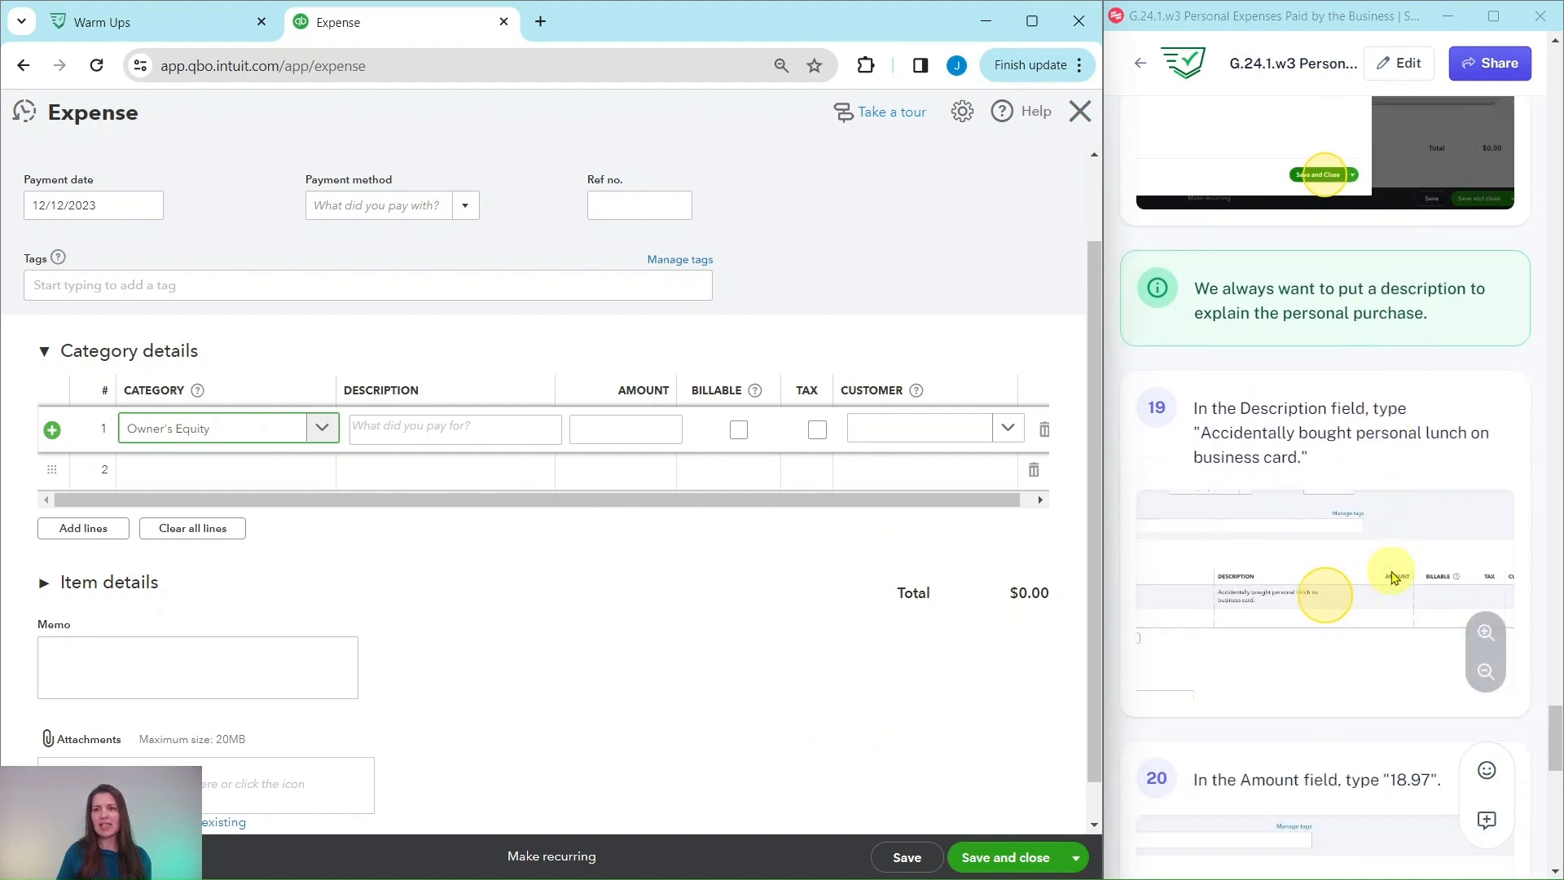
Fill in the Owner's Equity line's description with the guide's text "Accidentally bought personal lunch on business card".
{"action": "scroll", "coordinate": [1368, 547], "scroll_direction": "down", "scroll_amount": 2}
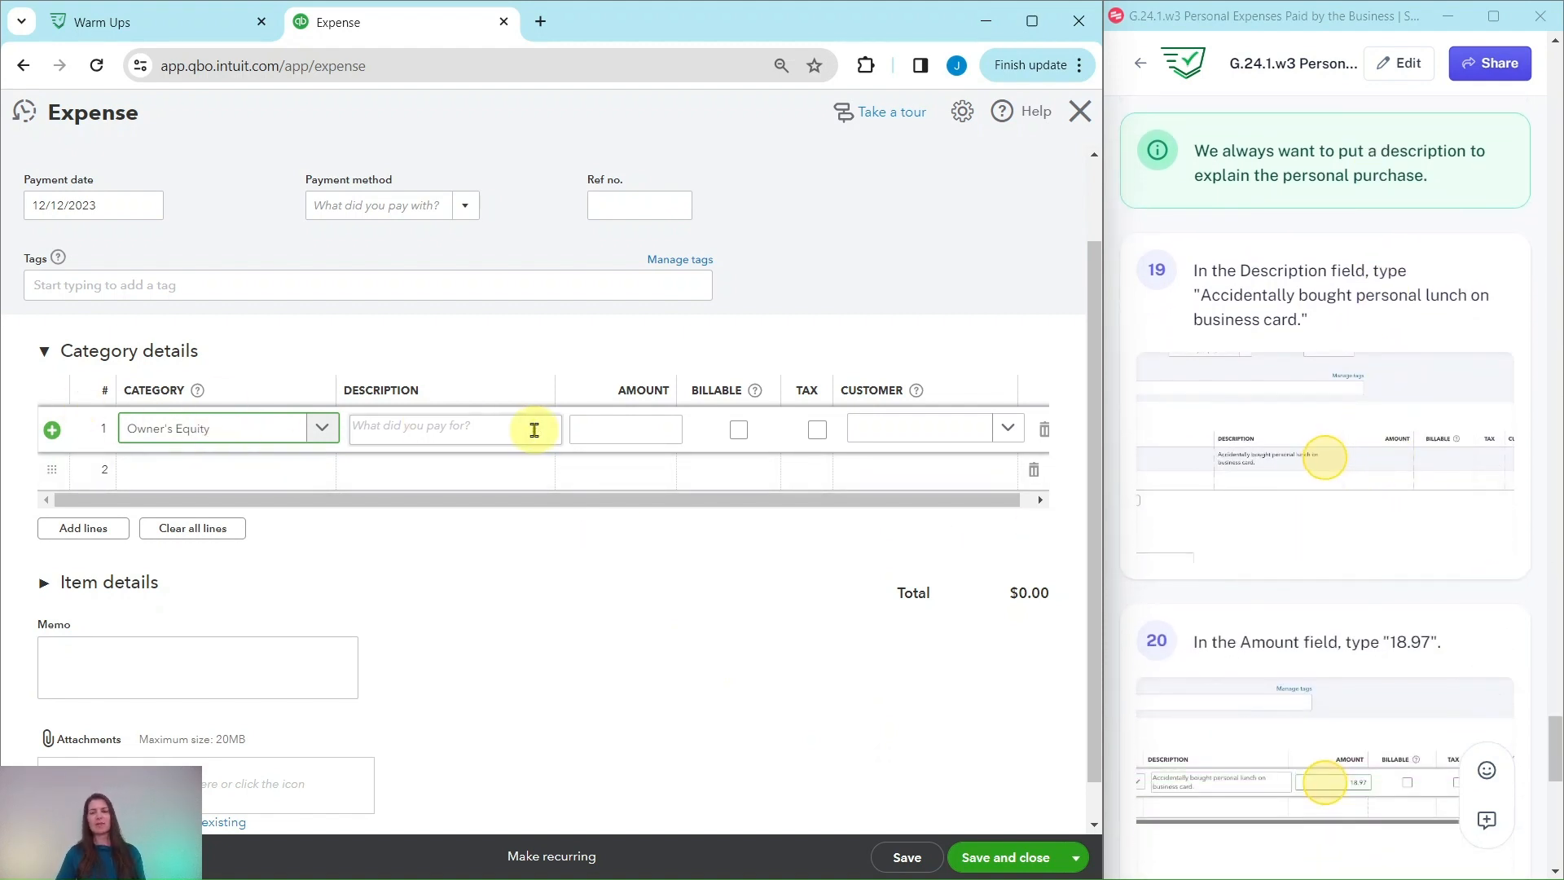
{"action": "scroll", "coordinate": [1431, 437], "scroll_direction": "up", "scroll_amount": 1}
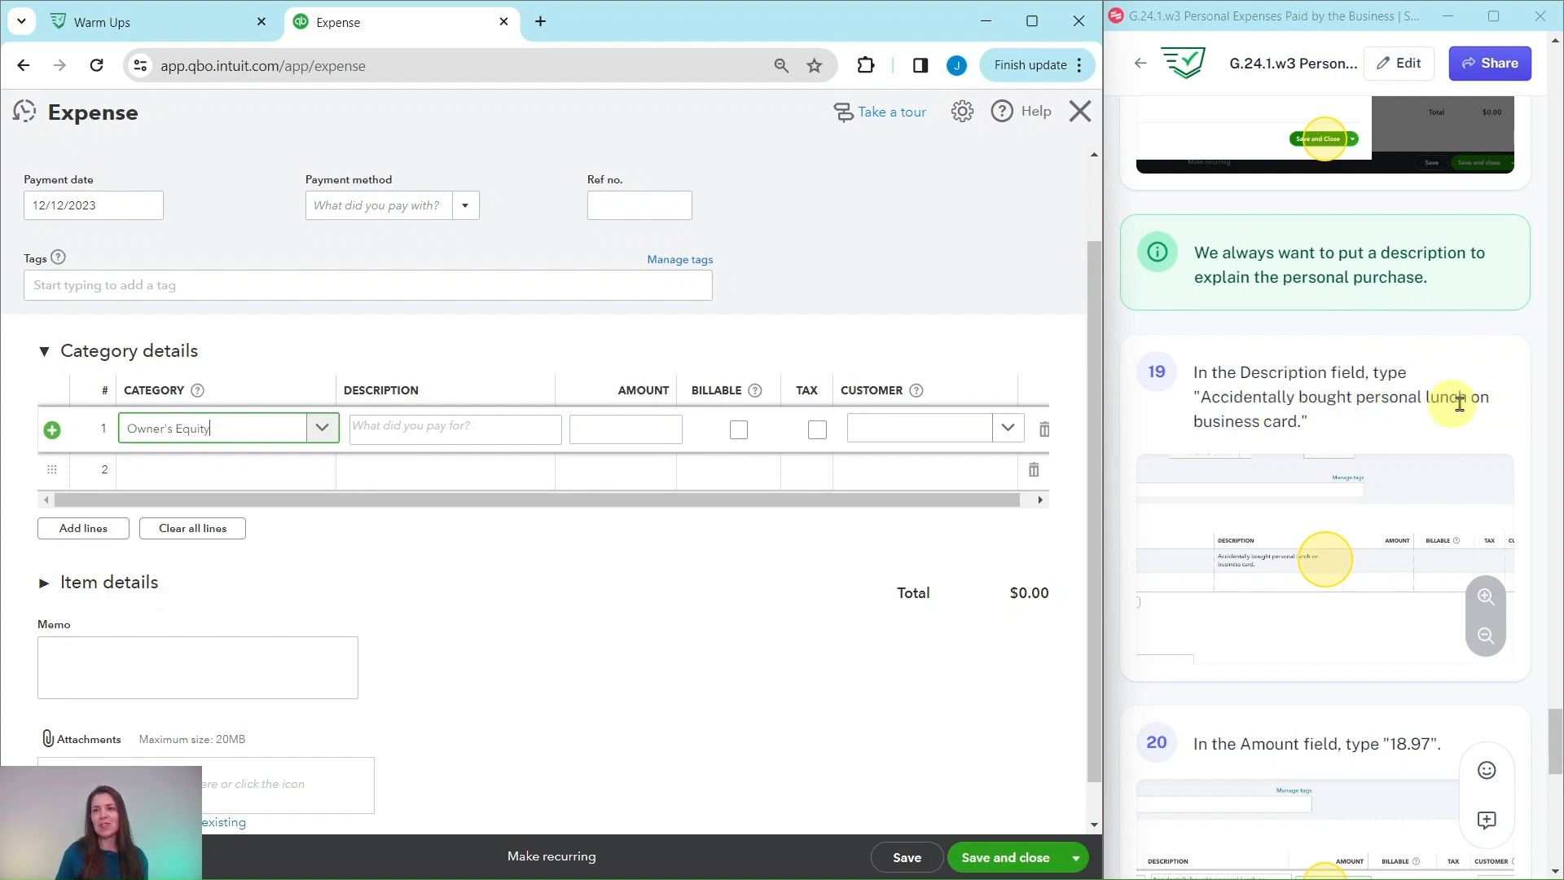
{"action": "left_click", "coordinate": [444, 430]}
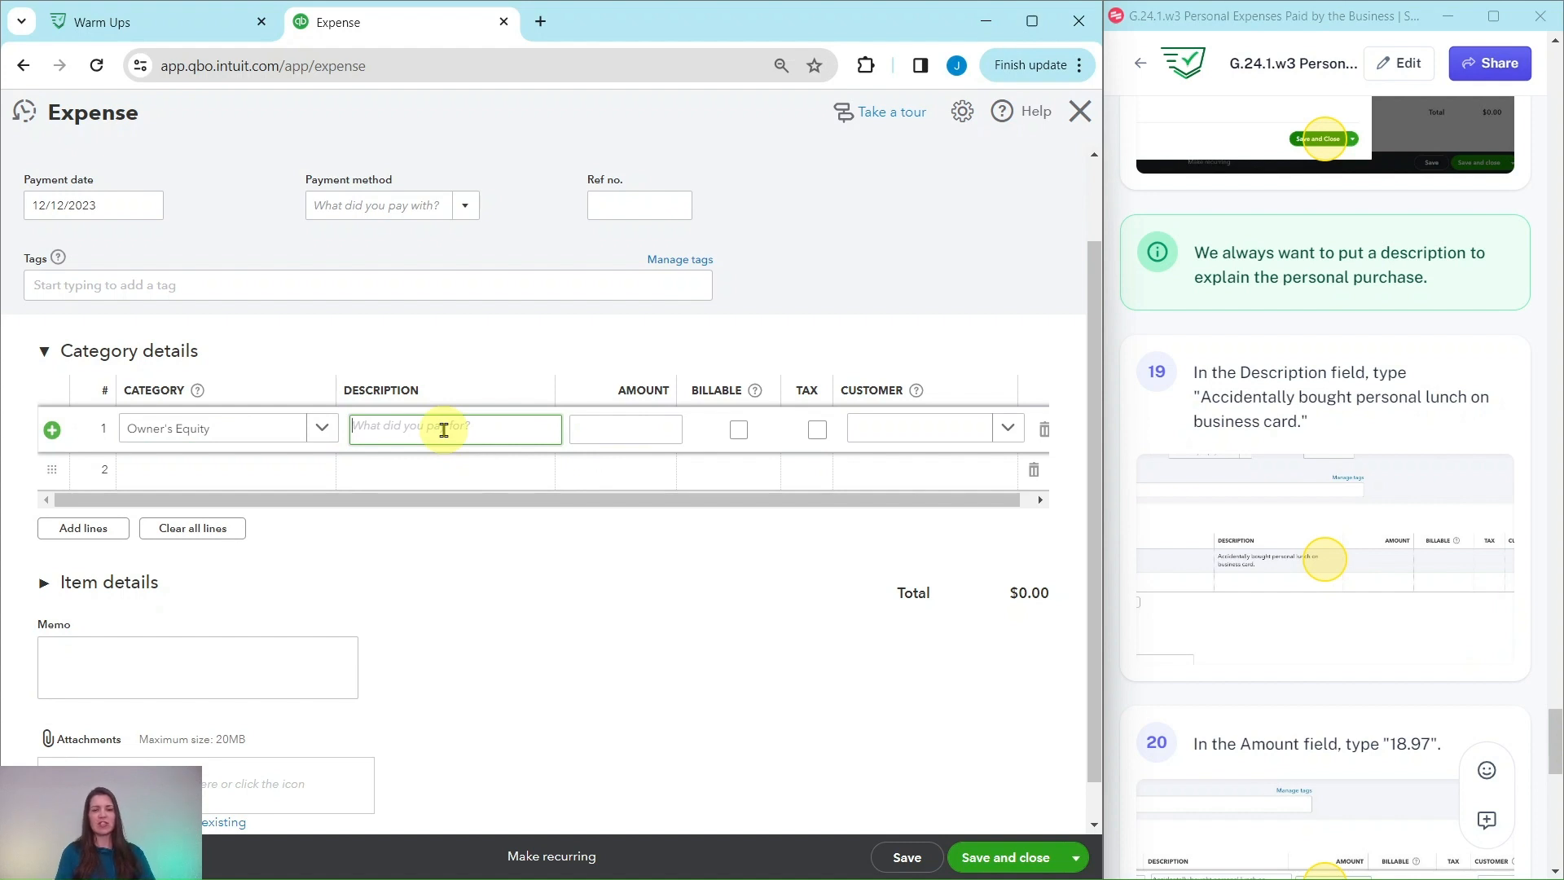
{"action": "type", "text": "Accidentally"}
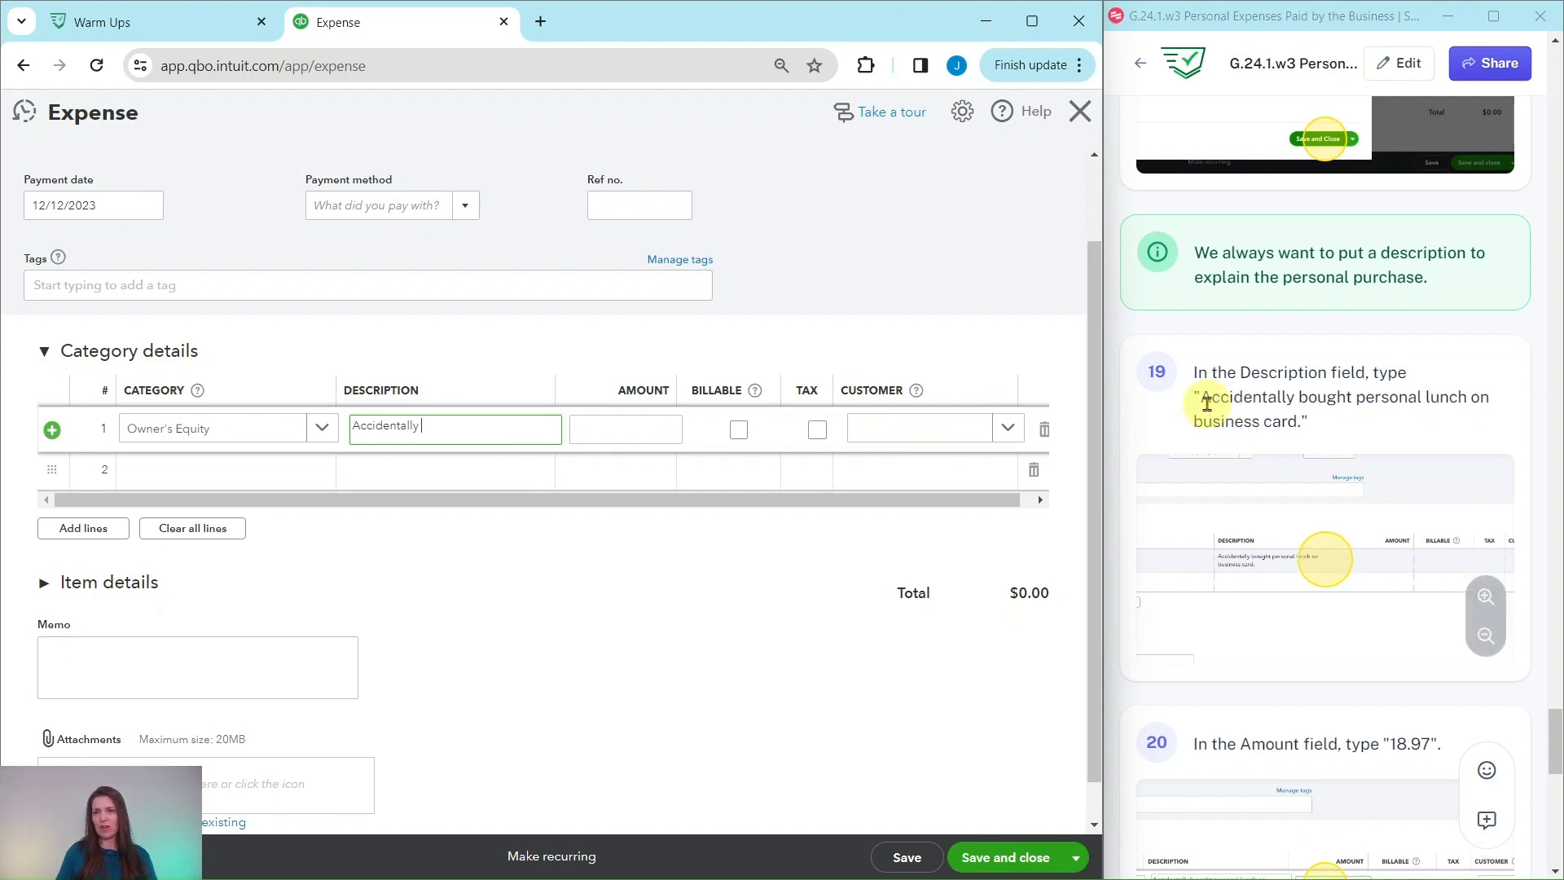
{"action": "left_click_drag", "start_coordinate": [1200, 396], "coordinate": [1301, 417]}
{"action": "key", "text": "ctrl+c"}
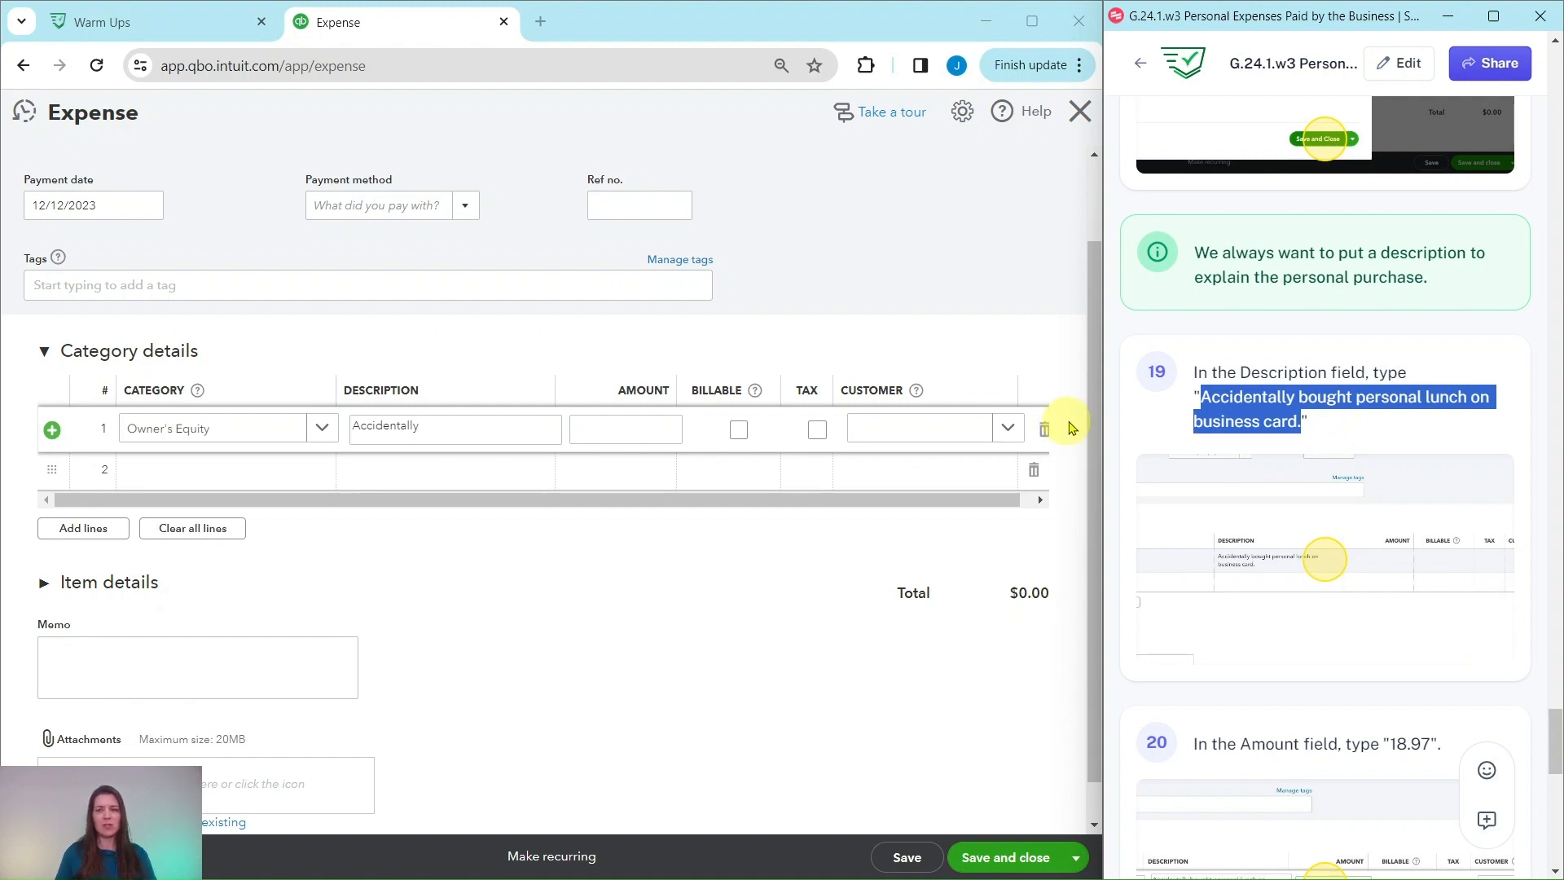
{"action": "left_click", "coordinate": [443, 429]}
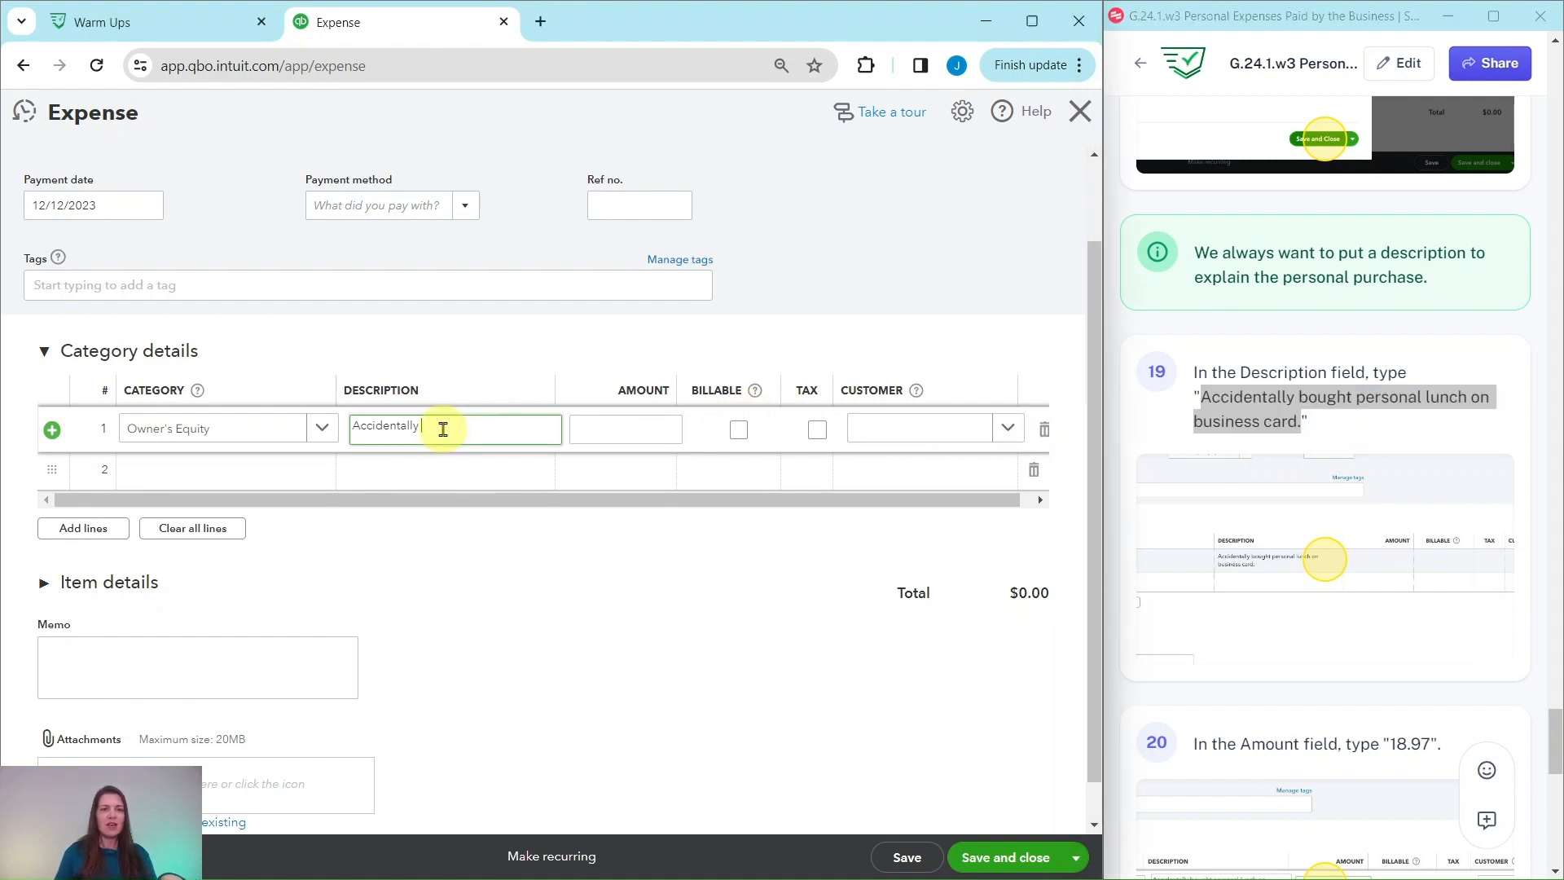
{"action": "double_click", "coordinate": [444, 430]}
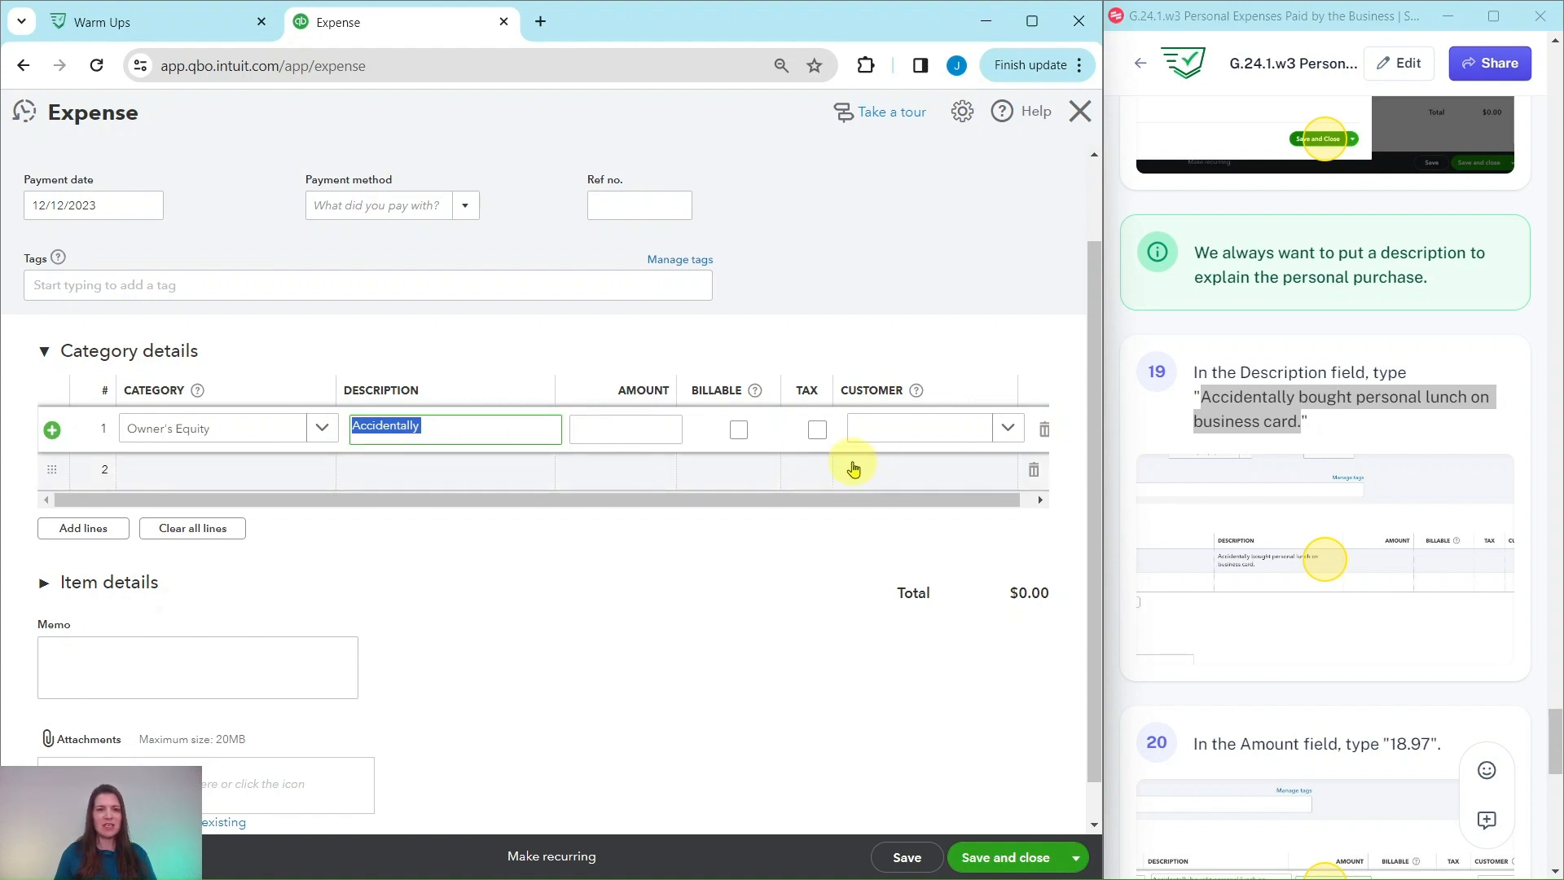
{"action": "key", "text": "ctrl+v"}
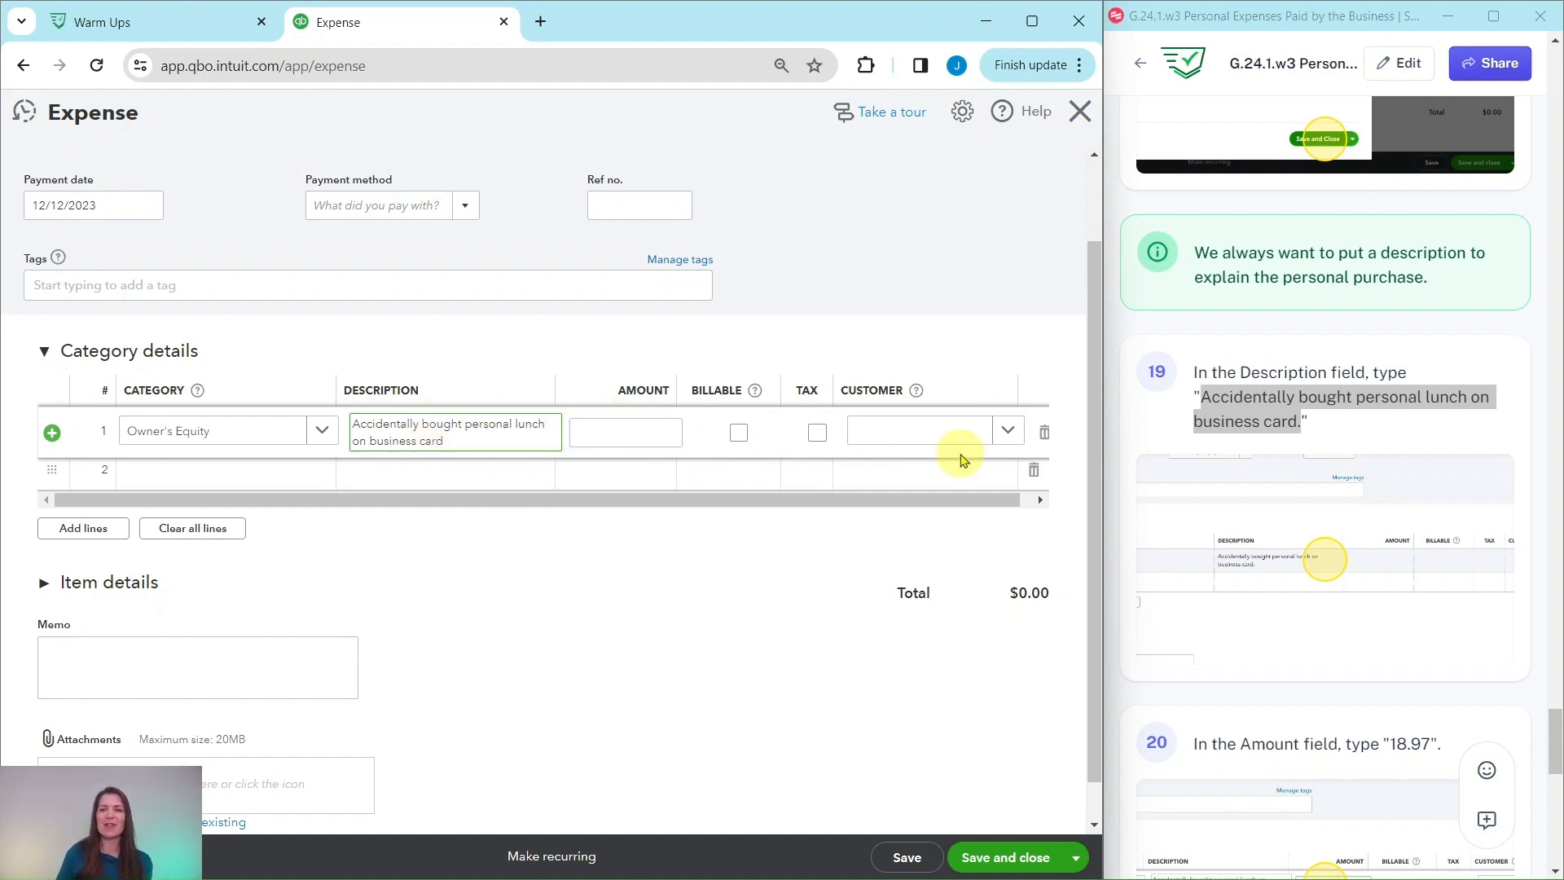
Set the Owner's Equity line's amount to 18.97, as given in the guide.
{"action": "scroll", "coordinate": [1389, 559], "scroll_direction": "down", "scroll_amount": 1}
{"action": "scroll", "coordinate": [1391, 559], "scroll_direction": "down", "scroll_amount": 5}
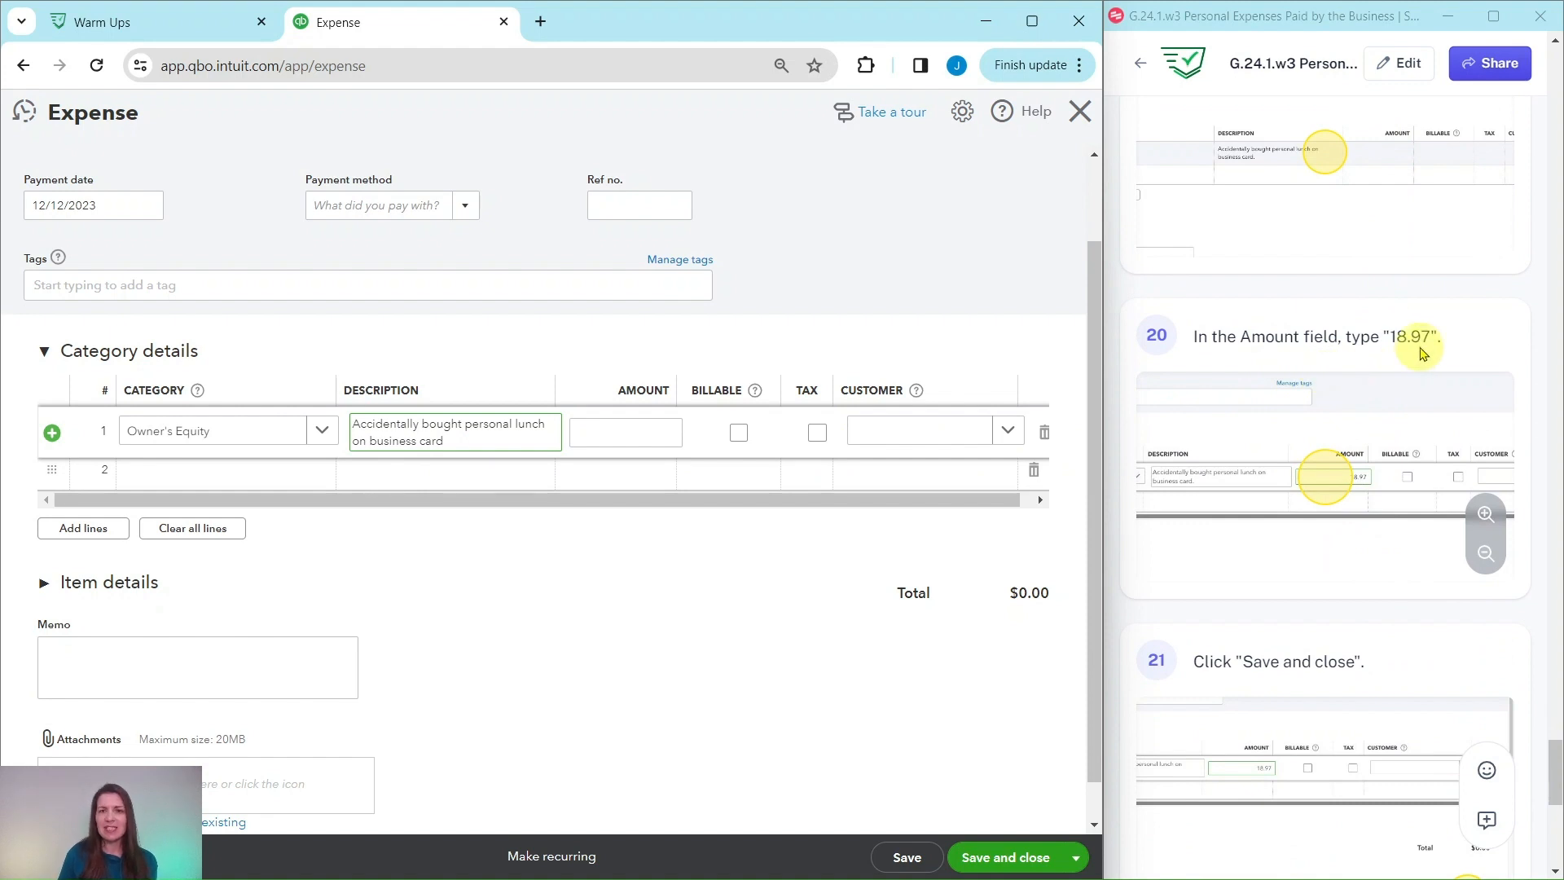
{"action": "left_click", "coordinate": [647, 434]}
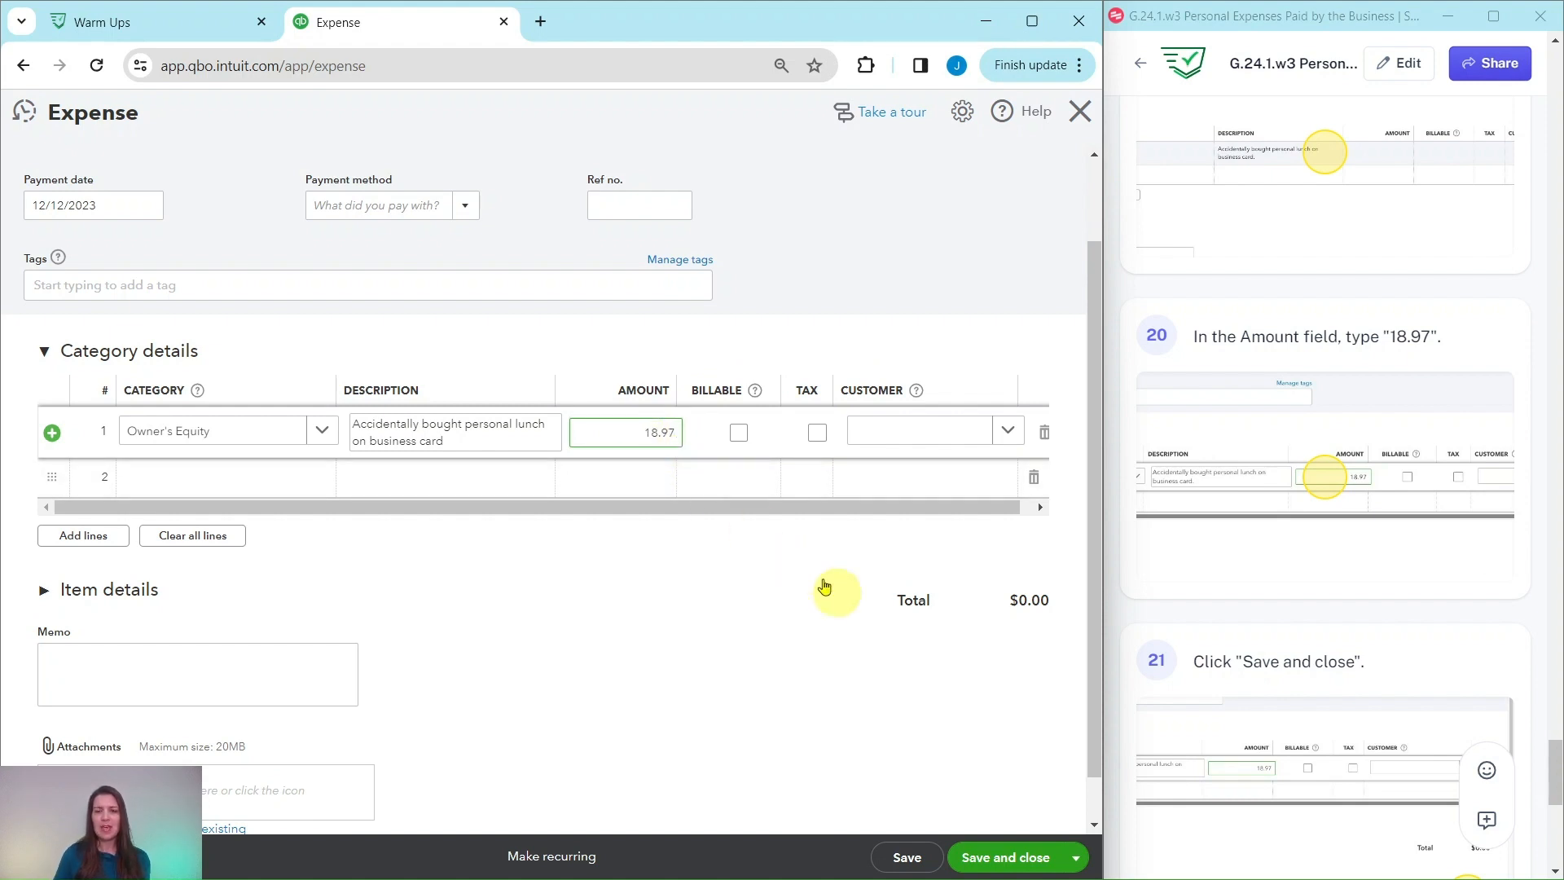
{"action": "left_click", "coordinate": [975, 739]}
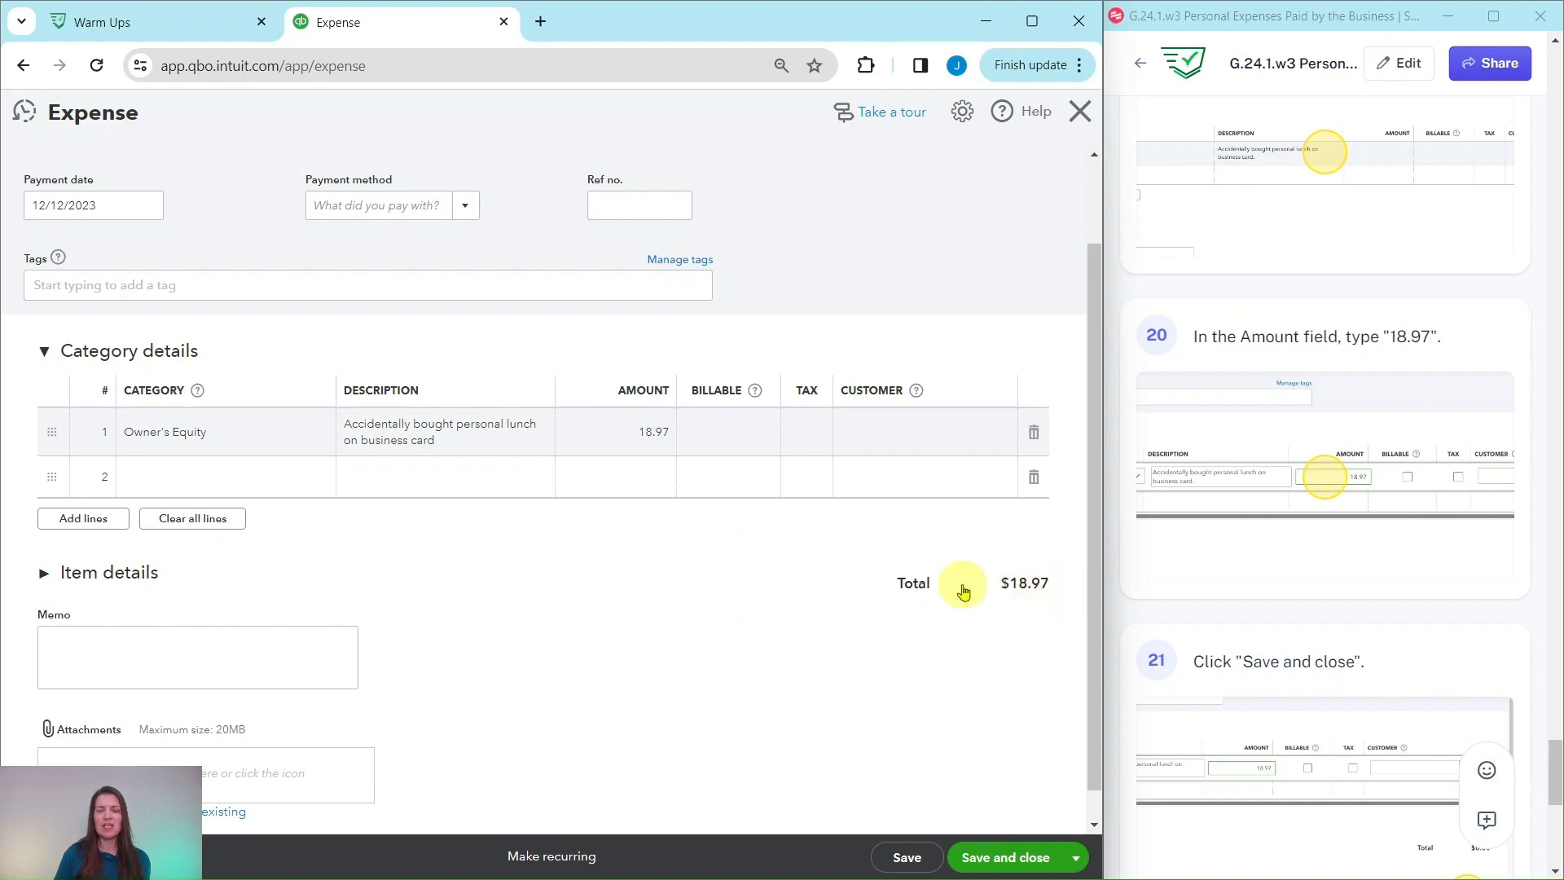
Read the guide's closing instructions, save and close the expense, and check the Bob's Burger transaction in the Mastercard bank feed.
{"action": "scroll", "coordinate": [1384, 538], "scroll_direction": "down", "scroll_amount": 5}
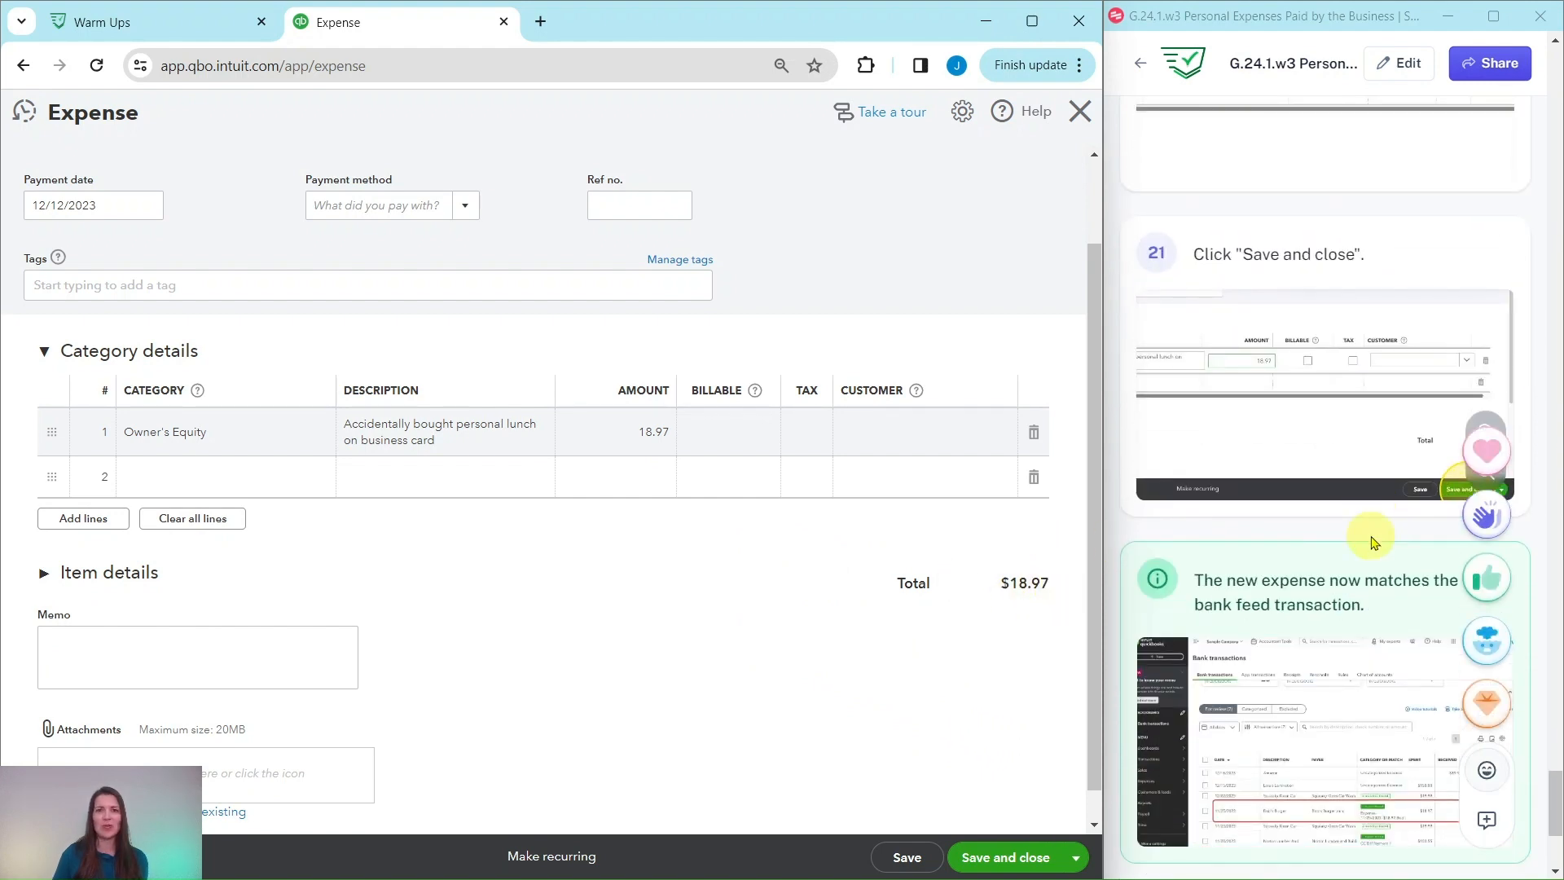
{"action": "scroll", "coordinate": [1372, 533], "scroll_direction": "down", "scroll_amount": 1}
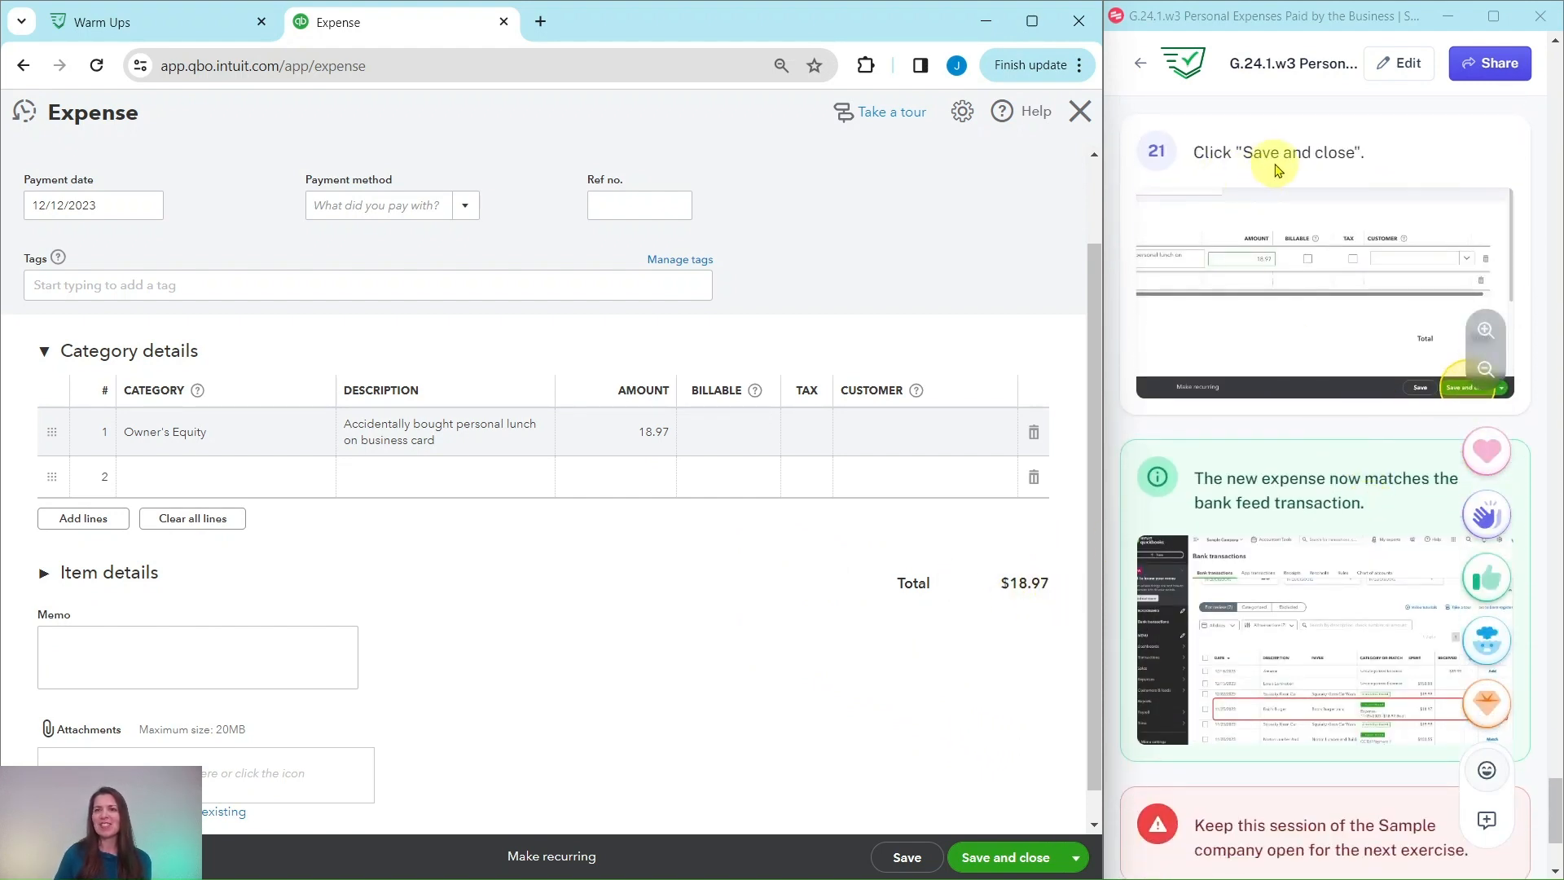
{"action": "scroll", "coordinate": [1271, 163], "scroll_direction": "down", "scroll_amount": 1}
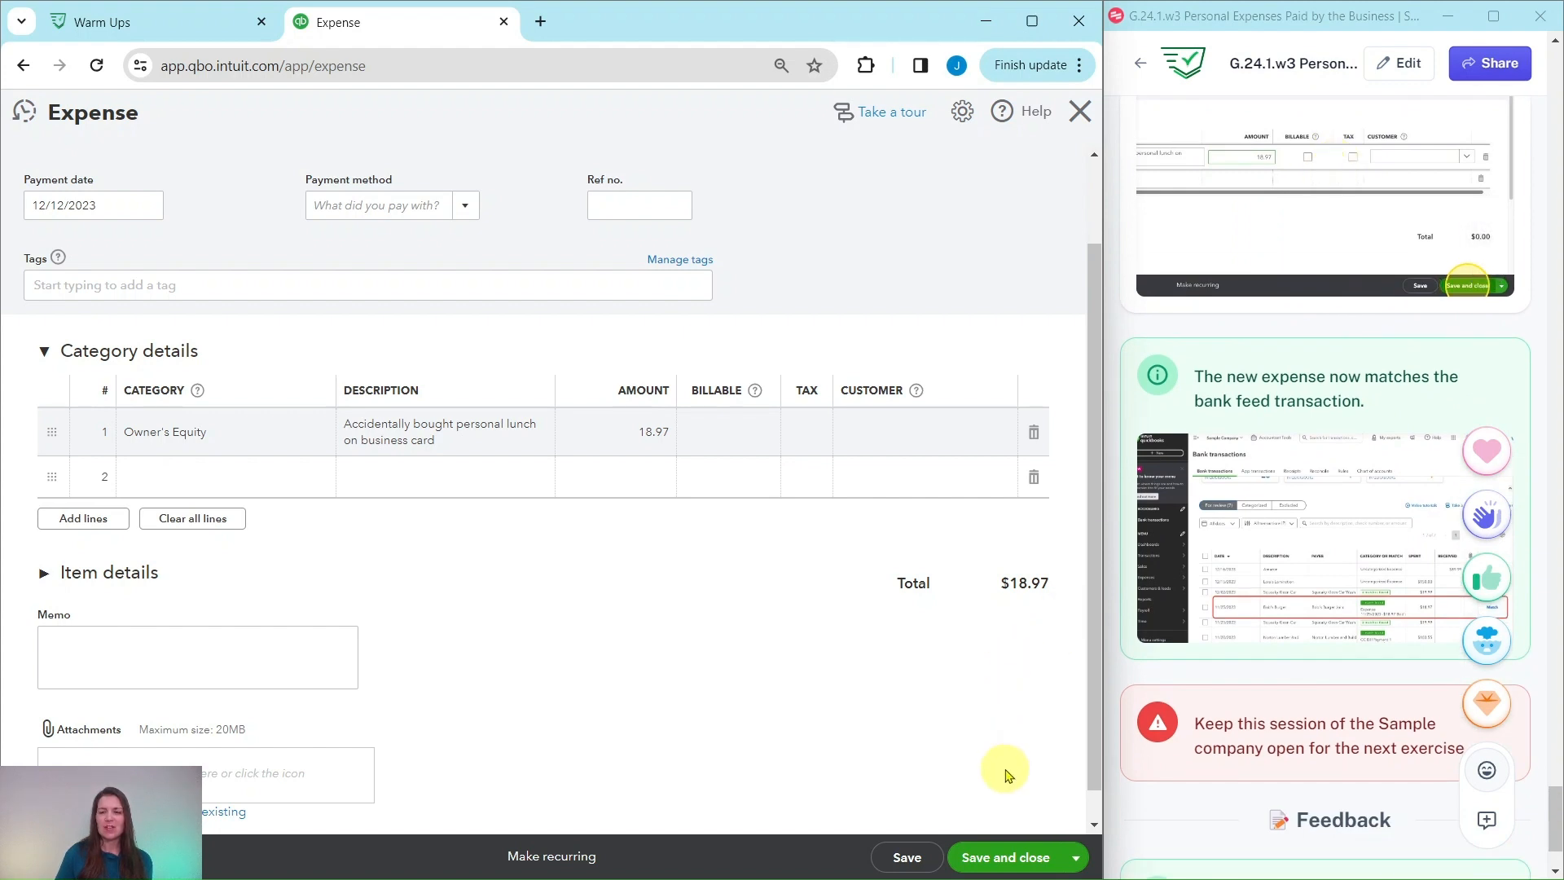
{"action": "left_click", "coordinate": [1009, 864]}
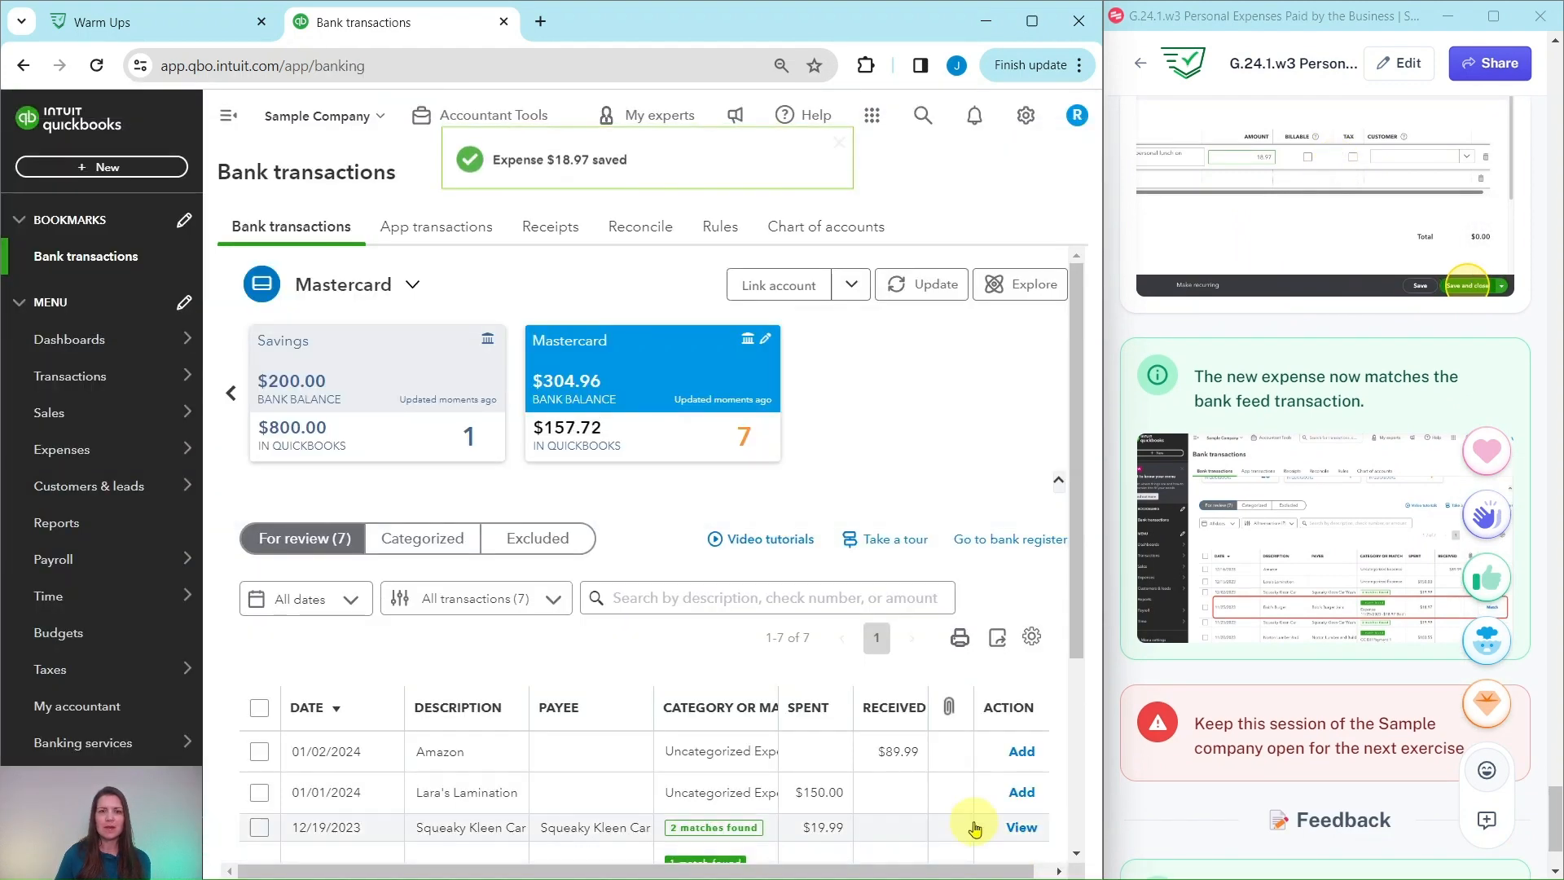
{"action": "scroll", "coordinate": [942, 474], "scroll_direction": "down", "scroll_amount": 4}
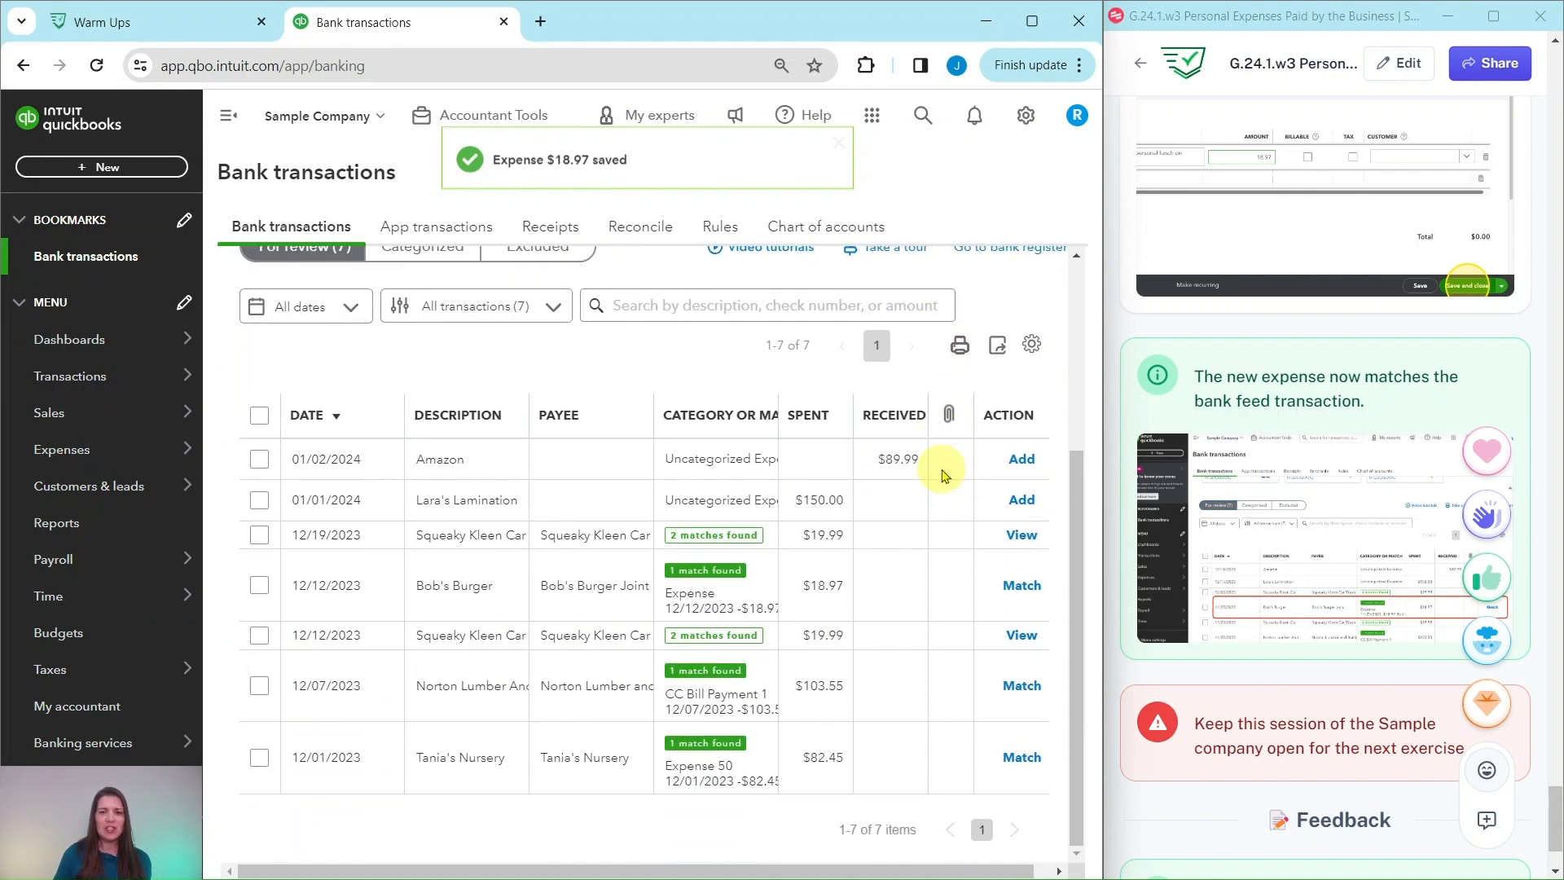